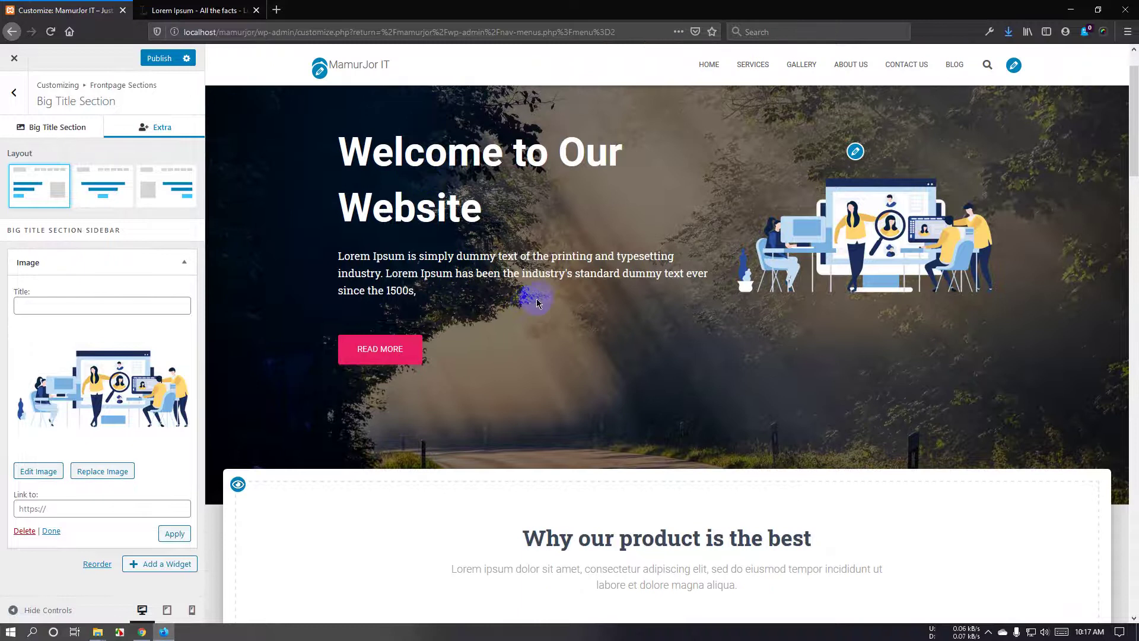
# Leave the Big Title Section settings and open the Features section of the Frontpage Sections.
pyautogui.click(40, 141)
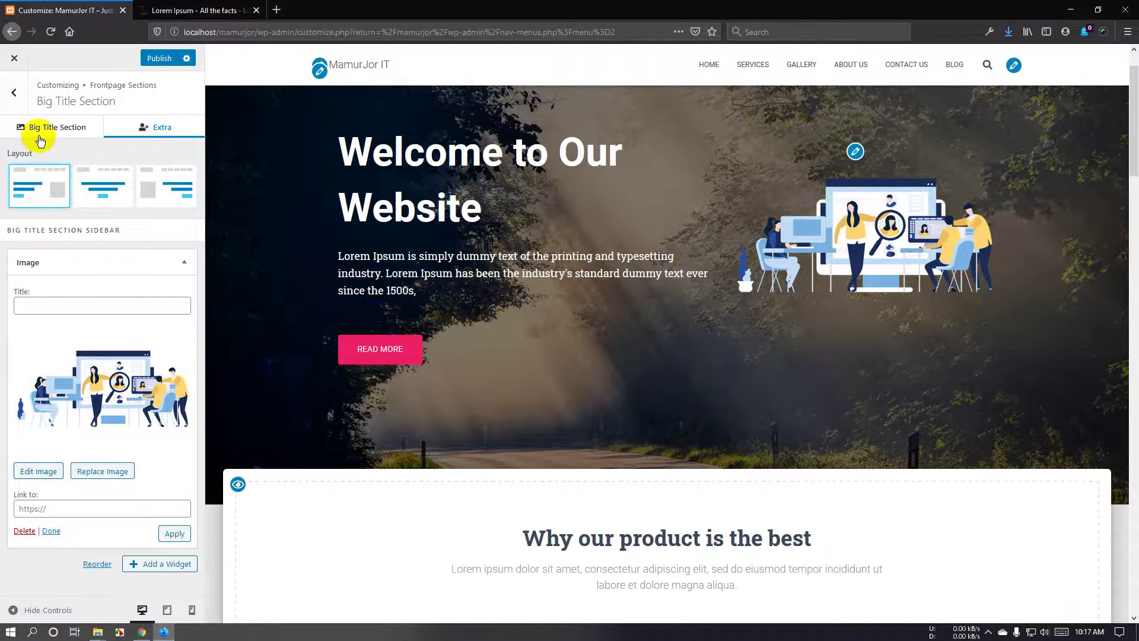
pyautogui.click(14, 92)
pyautogui.click(95, 168)
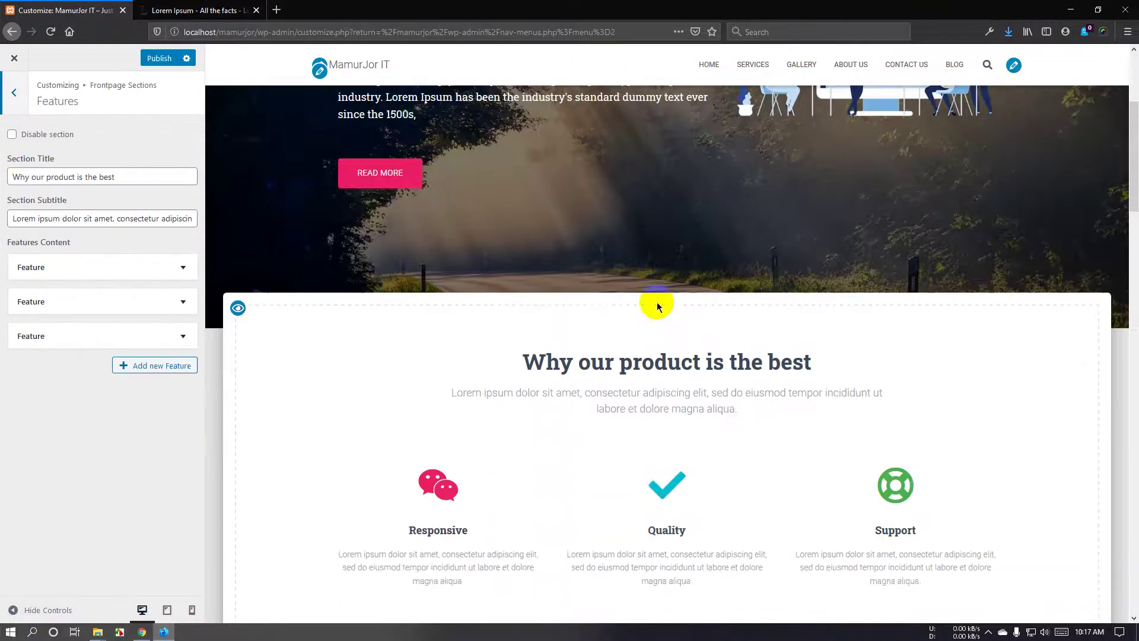
pyautogui.scroll(1, 682, 326)
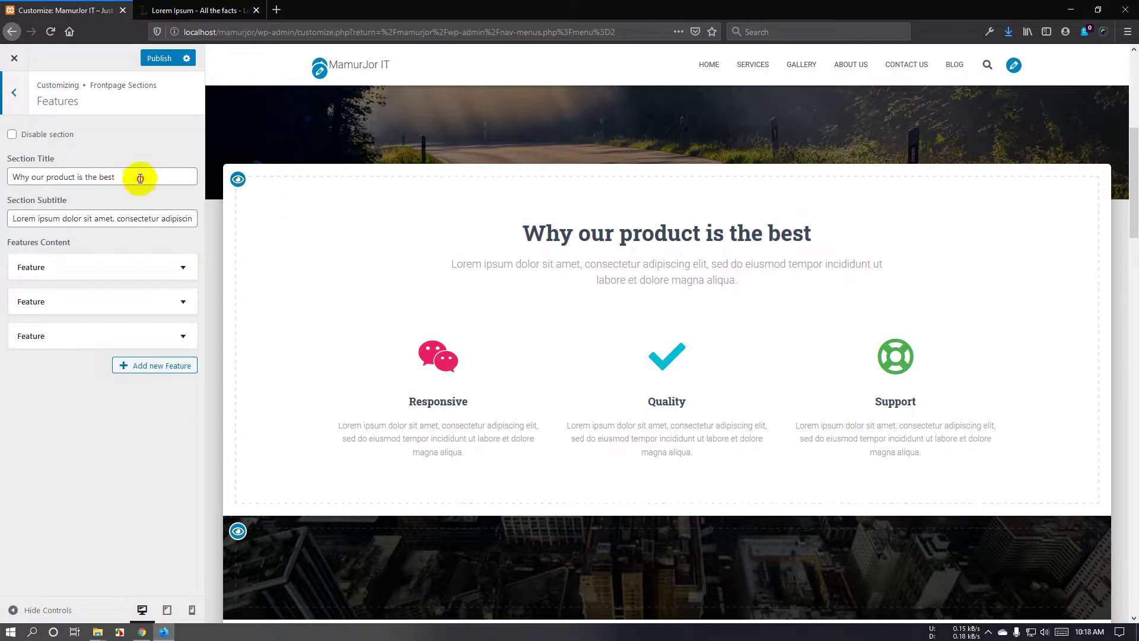
# Change the Features section's title to "Services".
pyautogui.moveTo(140, 176); pyautogui.dragTo(1, 183)
pyautogui.write('Featured')
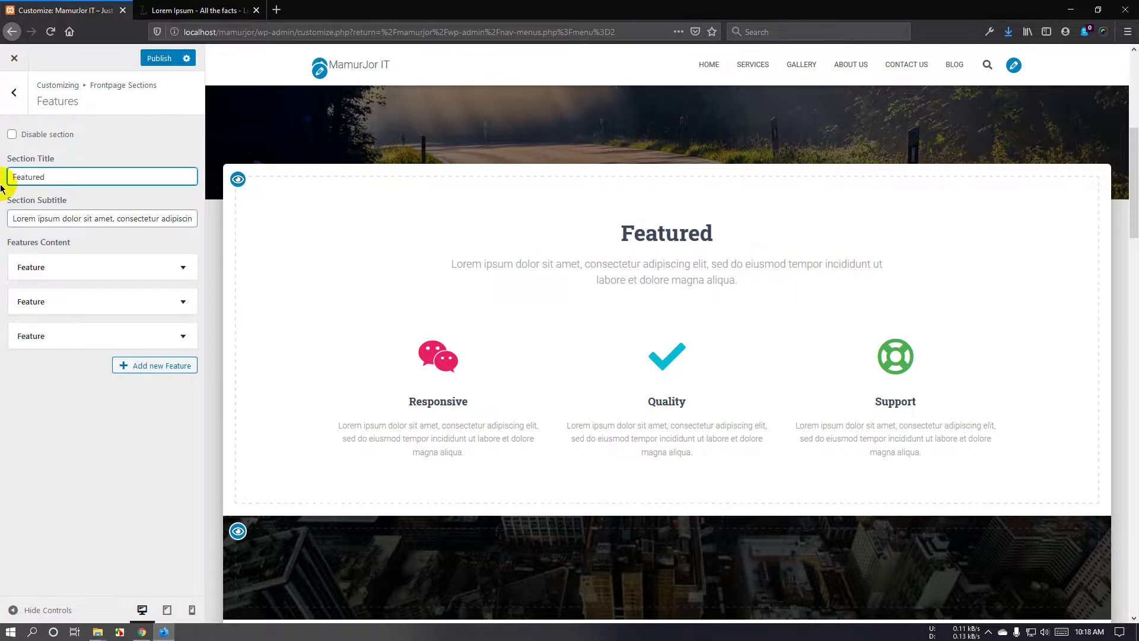
pyautogui.press('BackSpace')
pyautogui.press('BackSpace')
pyautogui.press('BackSpace')
pyautogui.press('BackSpace')
pyautogui.press('BackSpace')
pyautogui.press('BackSpace')
pyautogui.press('BackSpace')
pyautogui.write('Se')
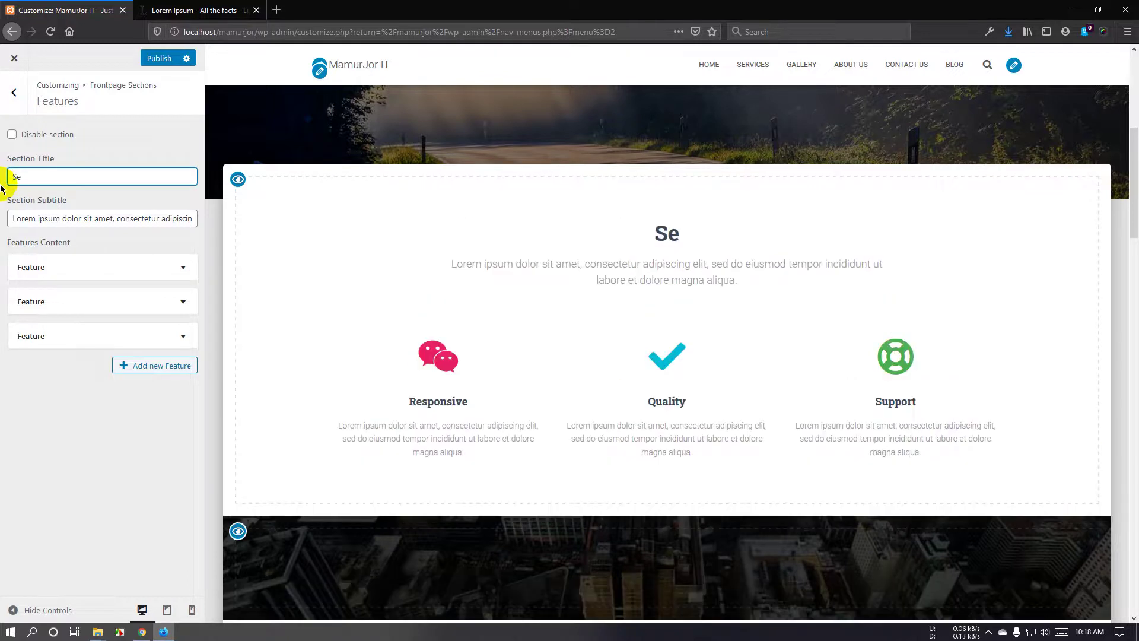
pyautogui.write('rvice')
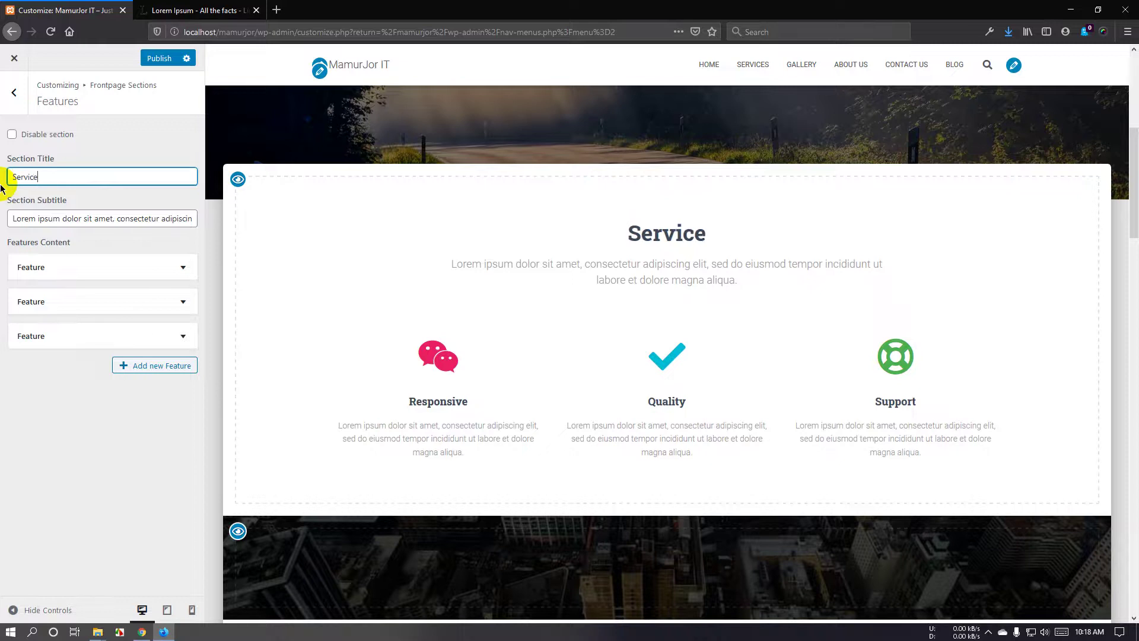
pyautogui.write('s')
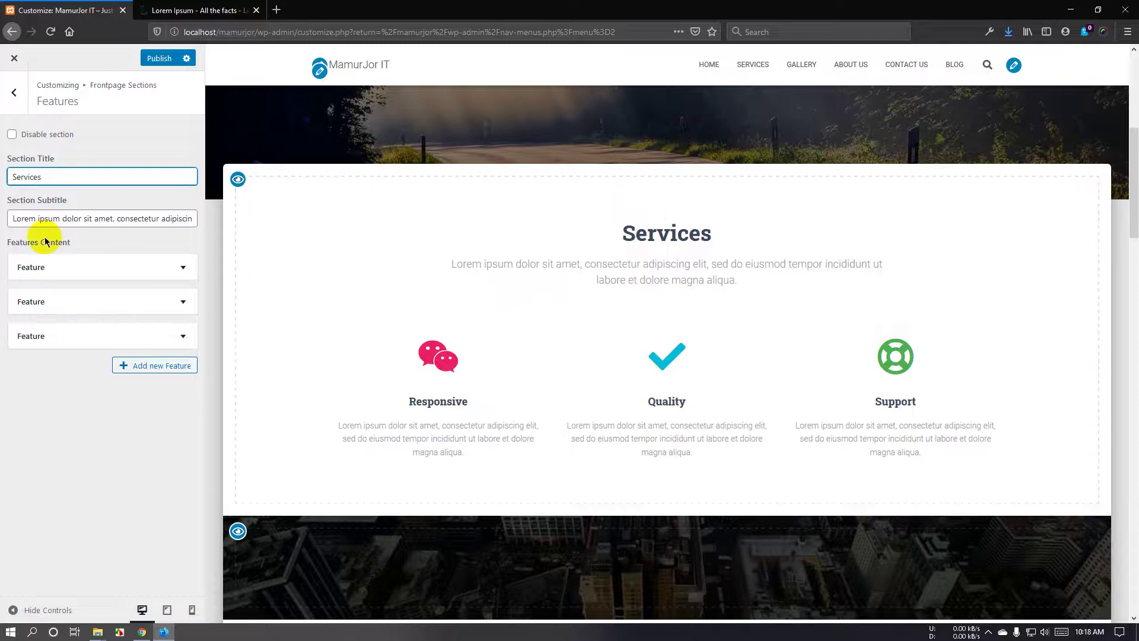
# Examine the section subtitle text and how the Services section sits below the banner in the page preview.
pyautogui.click(37, 217)
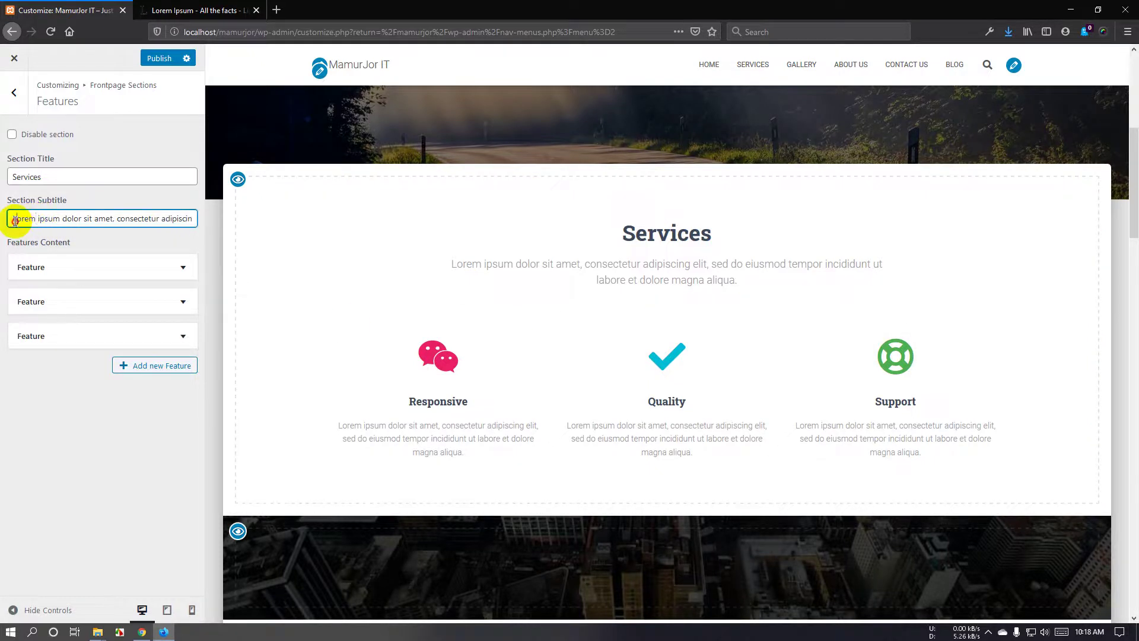
pyautogui.moveTo(15, 220); pyautogui.dragTo(160, 226)
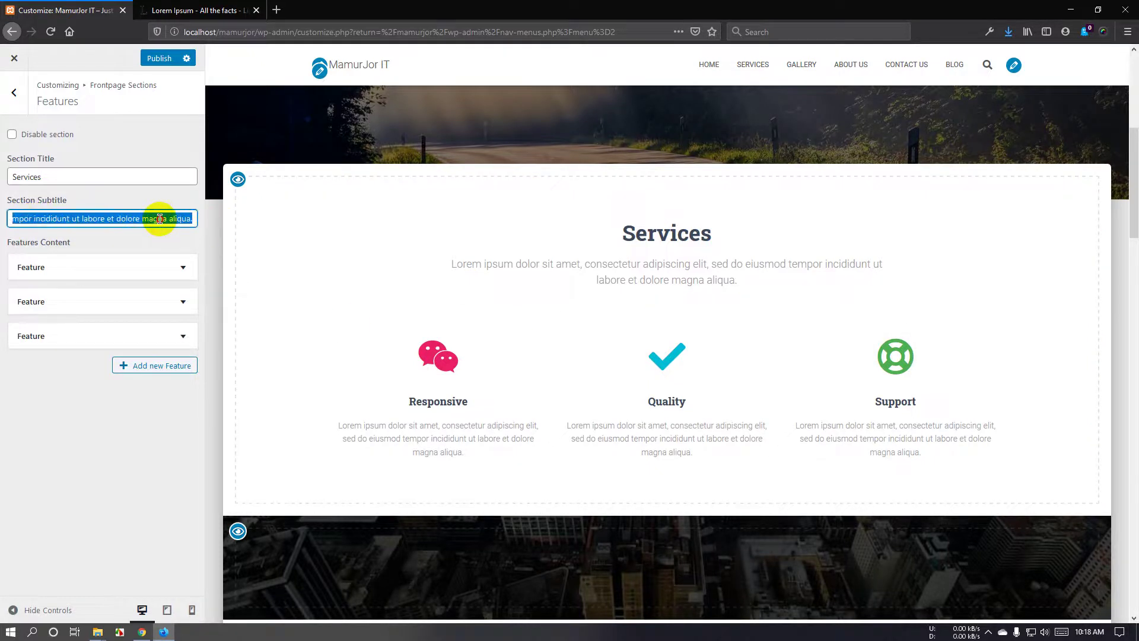
pyautogui.click(161, 218)
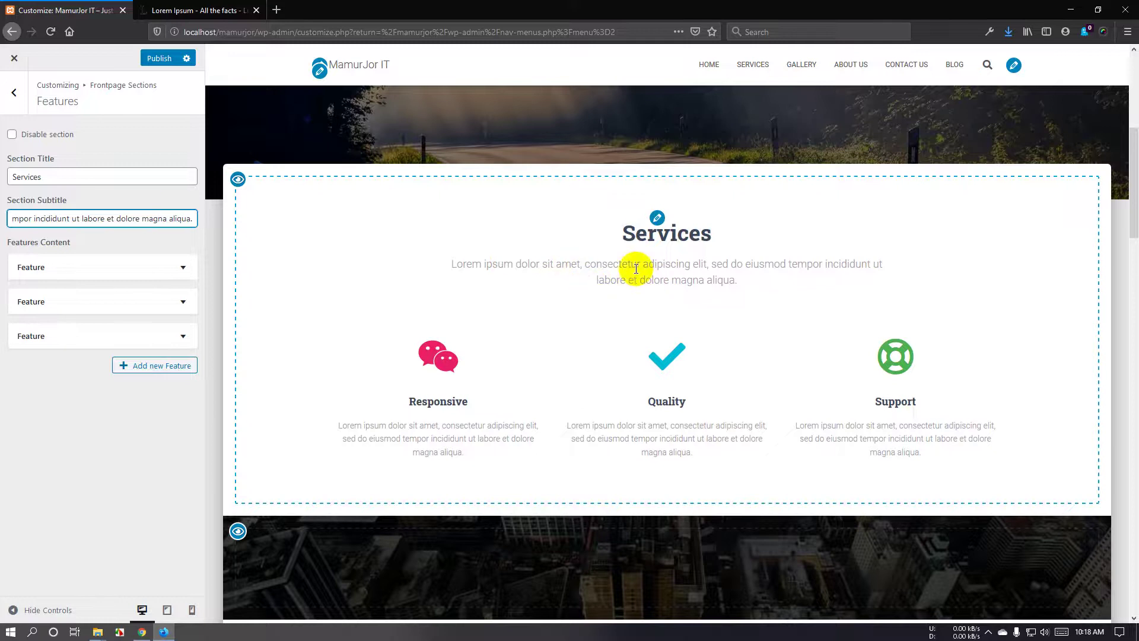
pyautogui.scroll(-2, 620, 275)
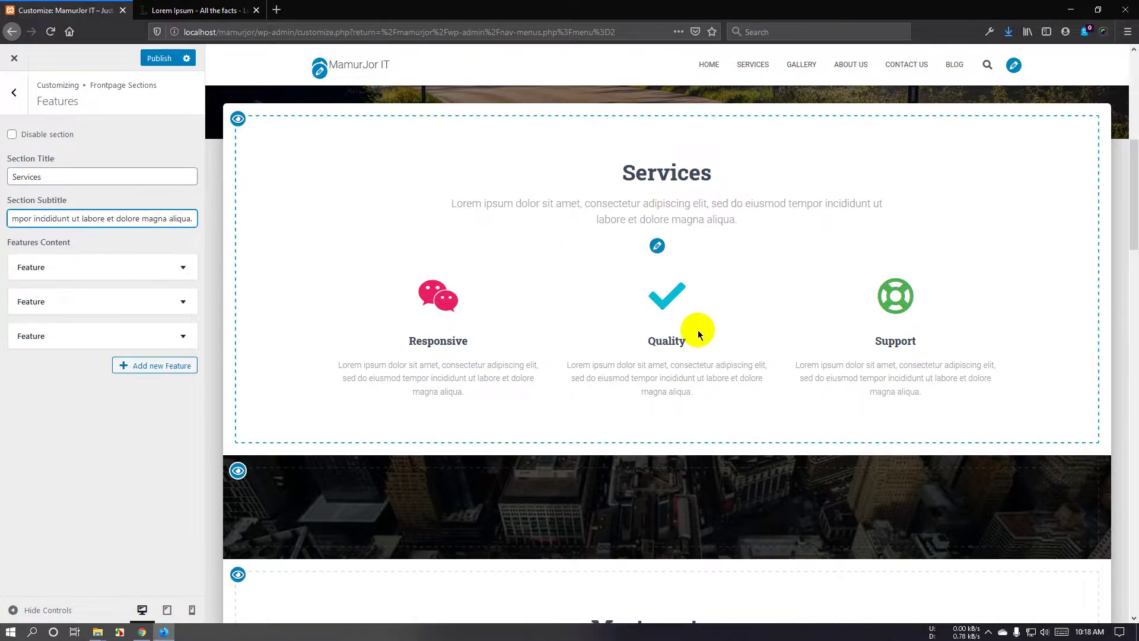
pyautogui.scroll(7, 652, 341)
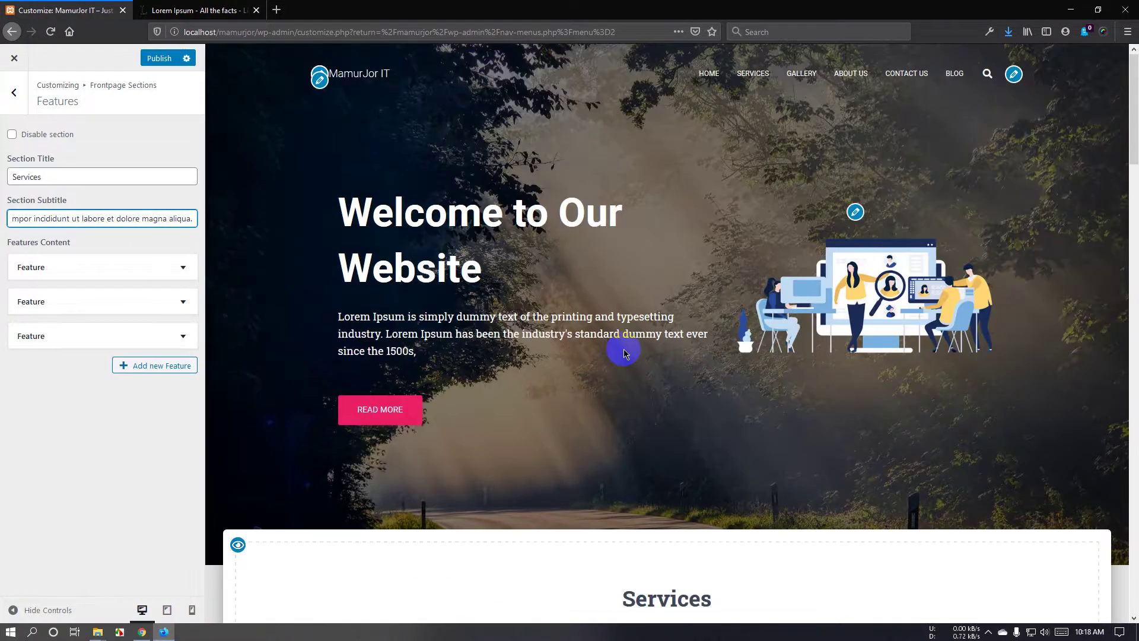
pyautogui.scroll(-7, 624, 353)
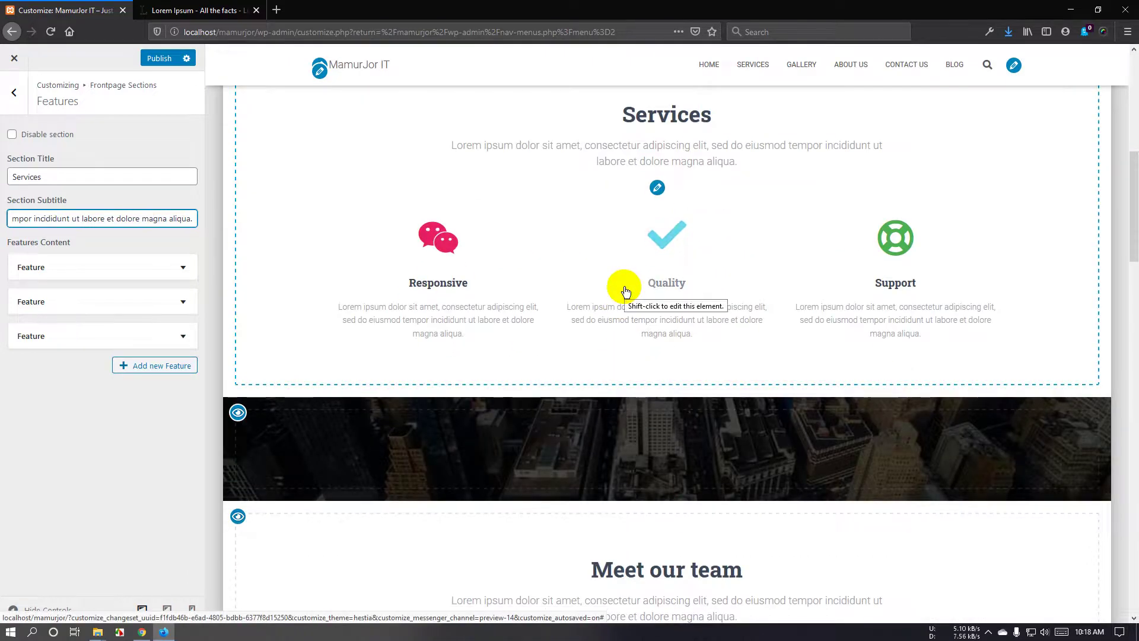
pyautogui.scroll(2, 626, 291)
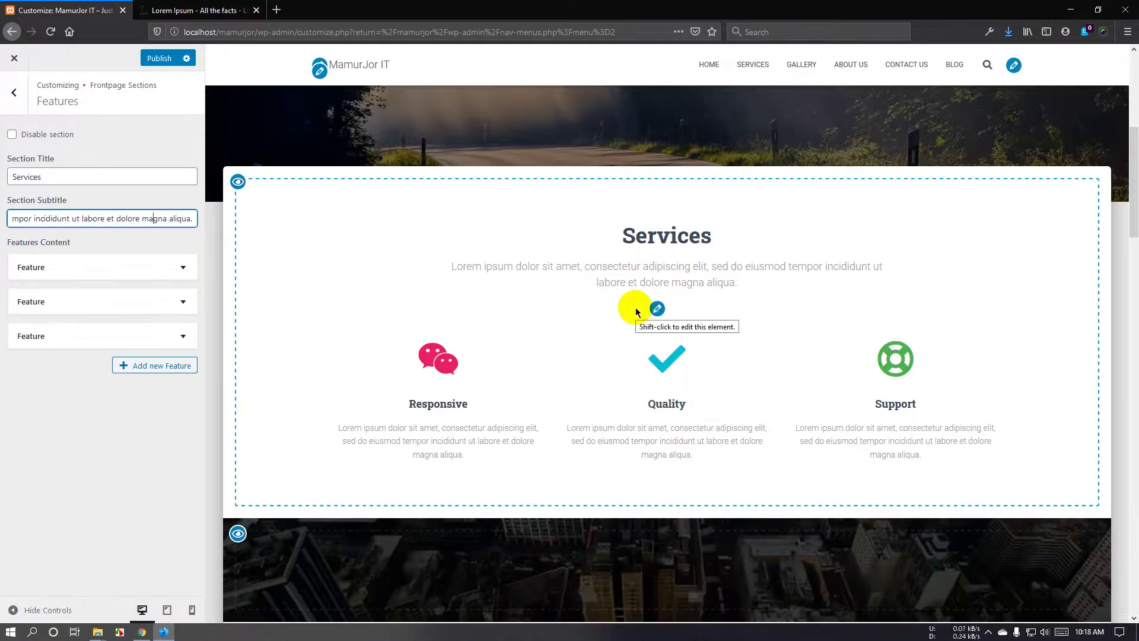
pyautogui.scroll(-1, 634, 307)
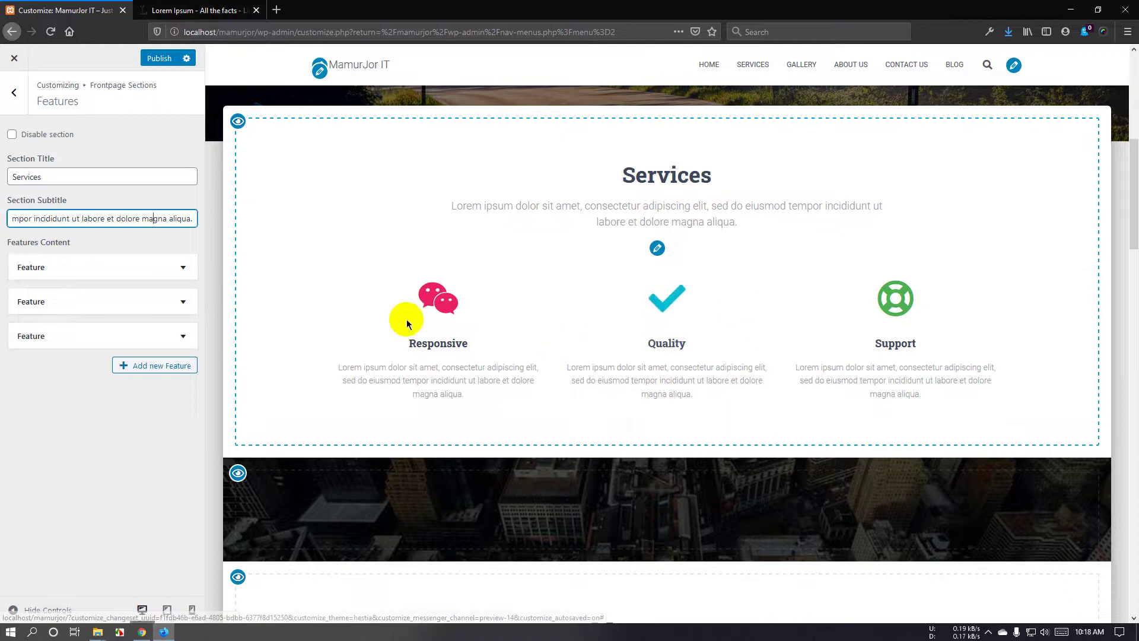
# Expand the first feature's settings and change its title to "Web Design".
pyautogui.click(166, 268)
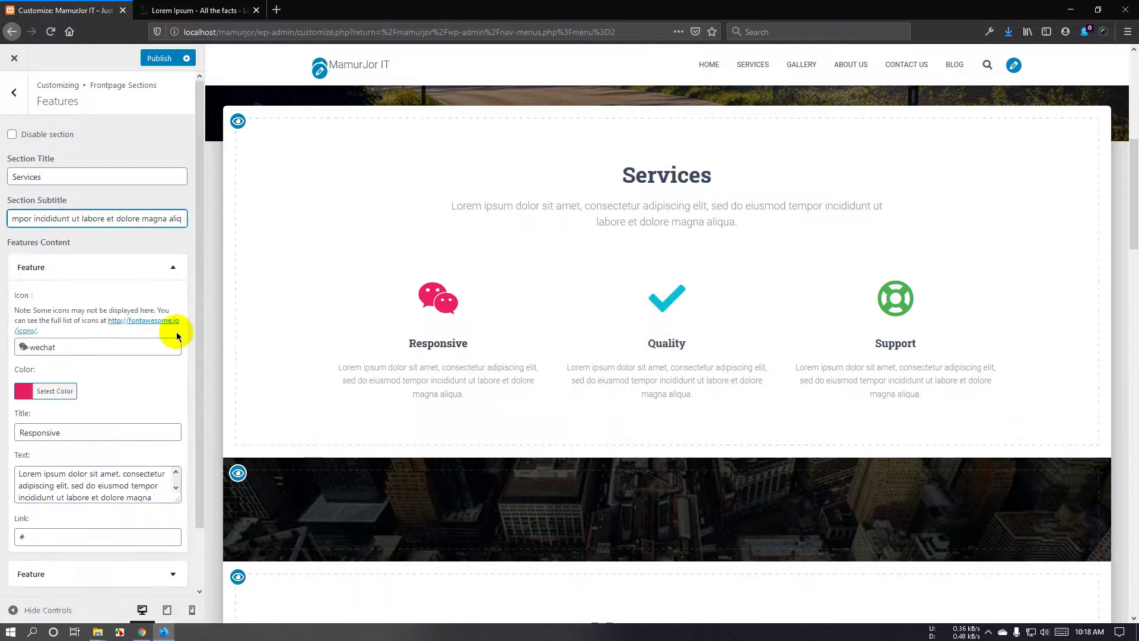
pyautogui.scroll(-1, 160, 335)
pyautogui.click(97, 285)
pyautogui.moveTo(119, 294); pyautogui.dragTo(34, 291)
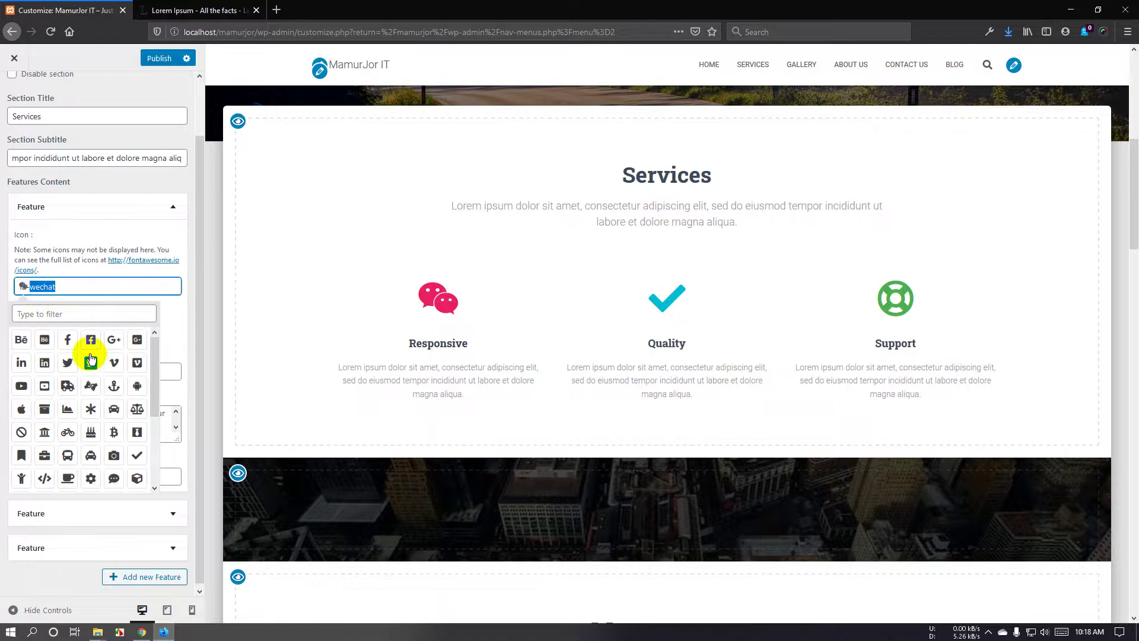
pyautogui.click(115, 287)
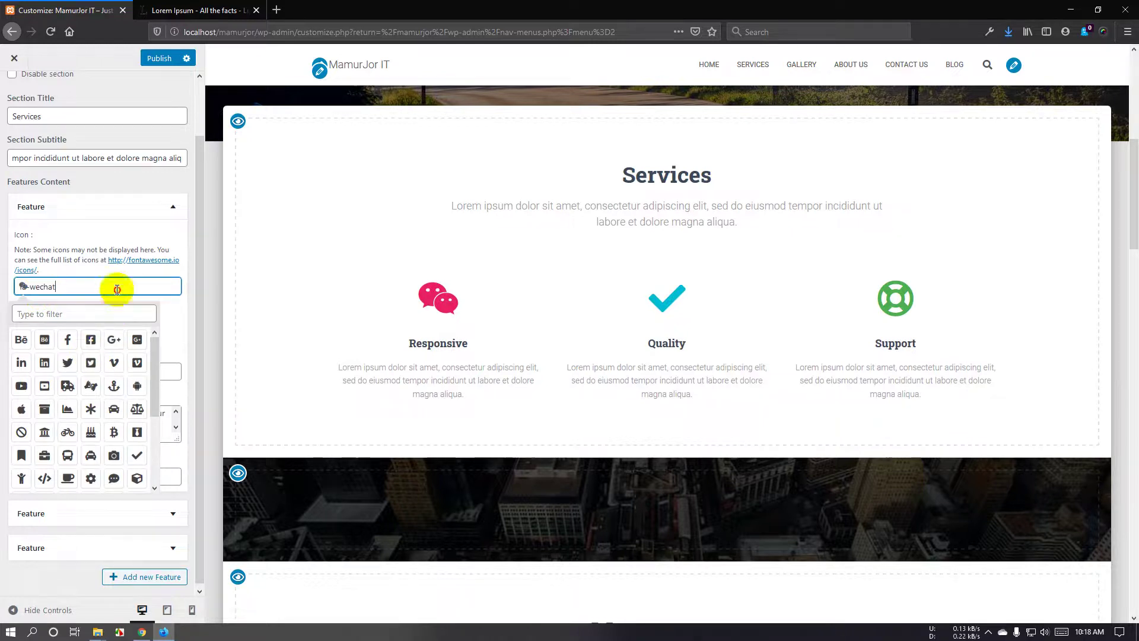
pyautogui.click(180, 319)
pyautogui.moveTo(101, 371); pyautogui.dragTo(12, 371)
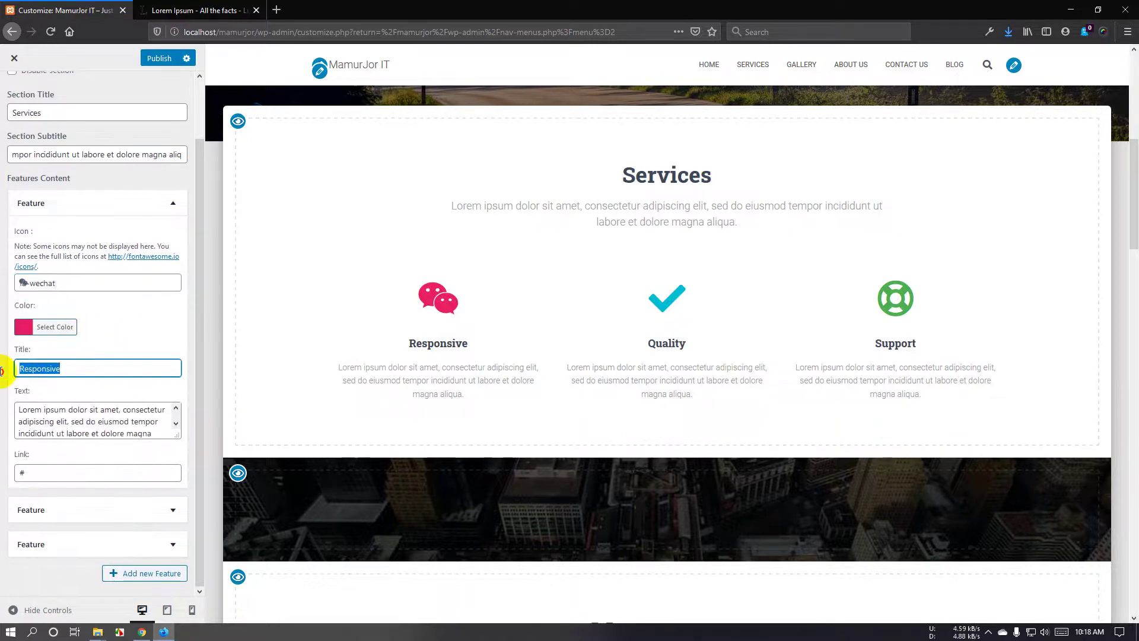
pyautogui.write('Web Design')
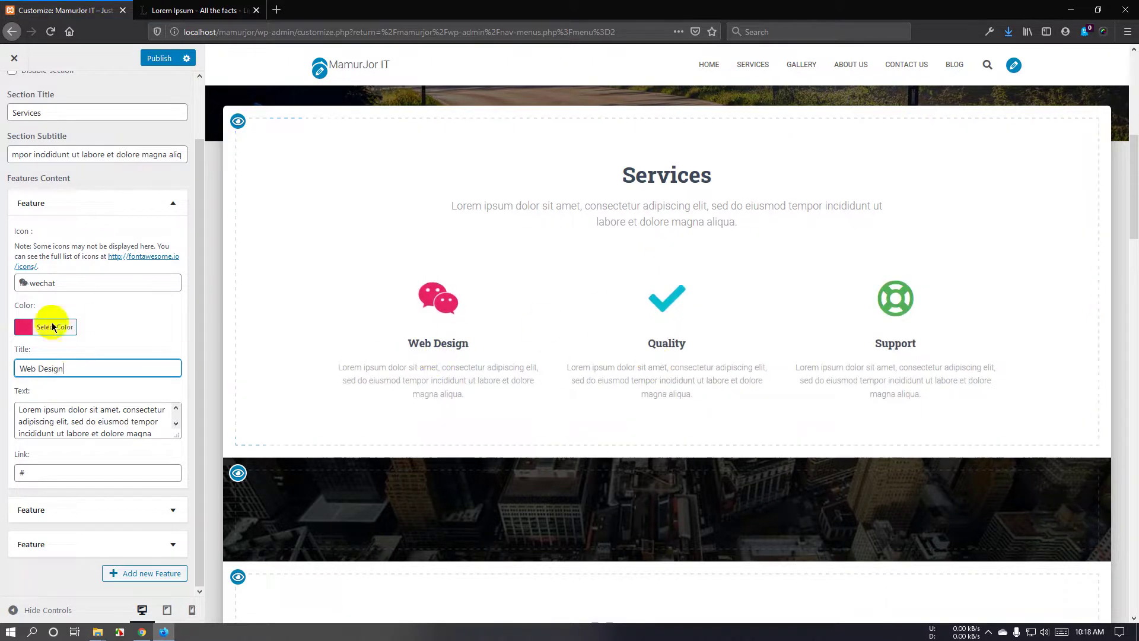
# Filter the icons by "de" and choose the code icon (fa-code) for the Web Design feature.
pyautogui.click(88, 282)
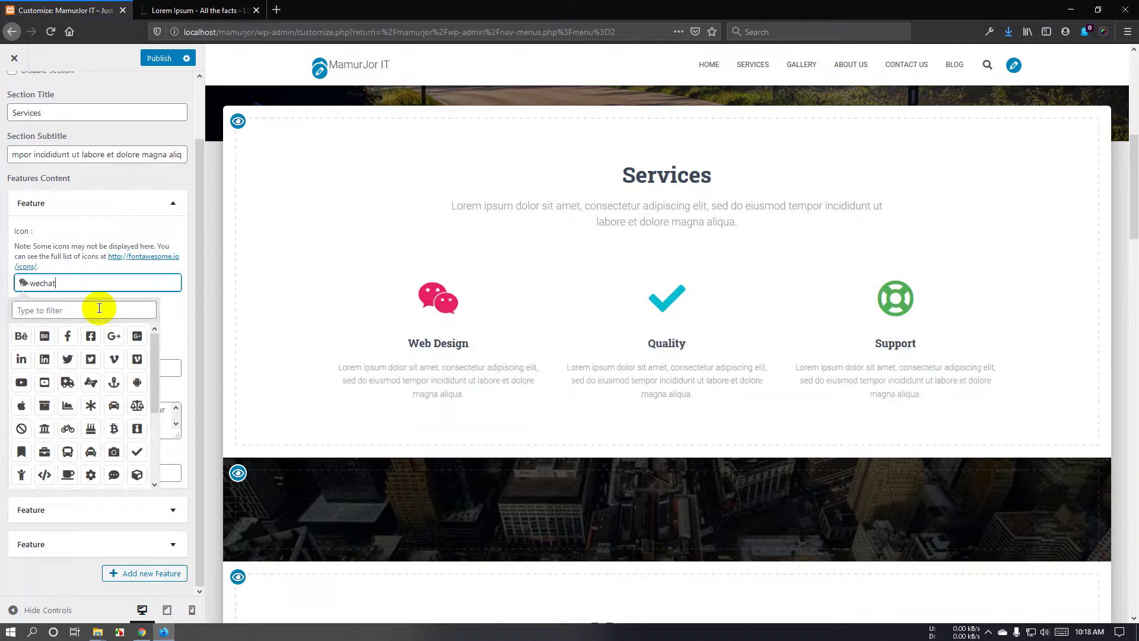
pyautogui.click(98, 308)
pyautogui.write('web')
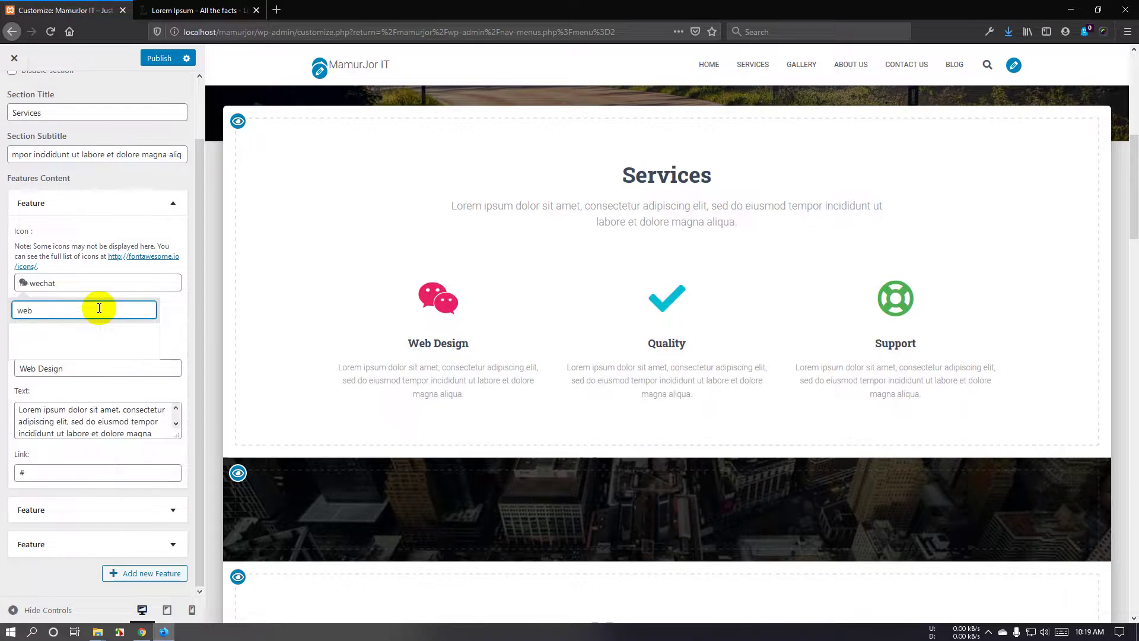
pyautogui.press('BackSpace')
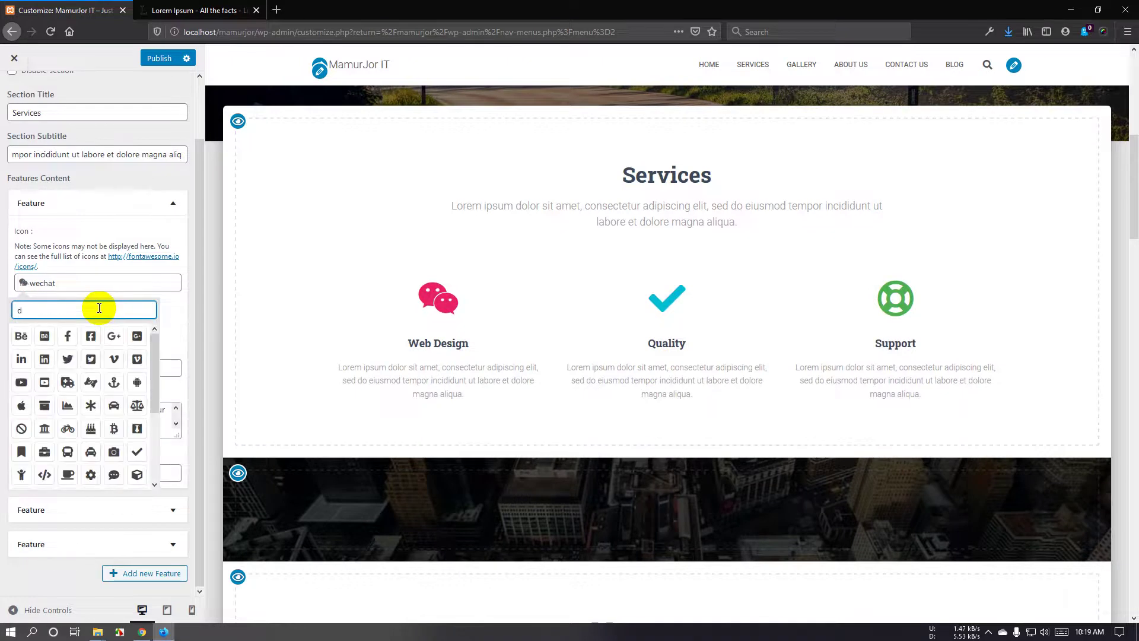
pyautogui.write('de')
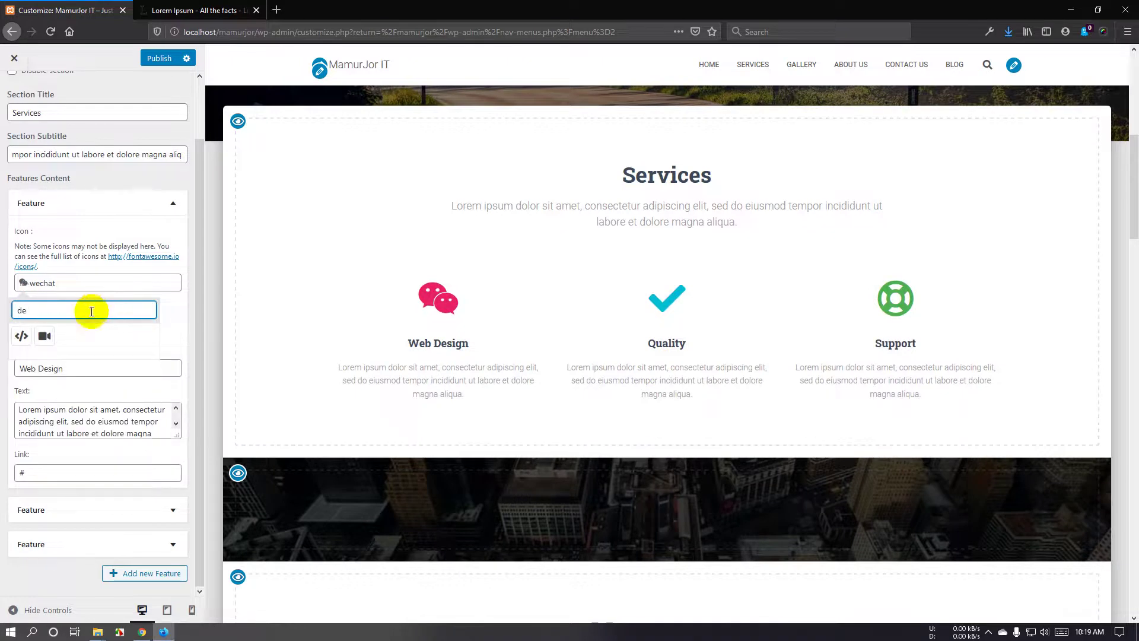
pyautogui.click(21, 336)
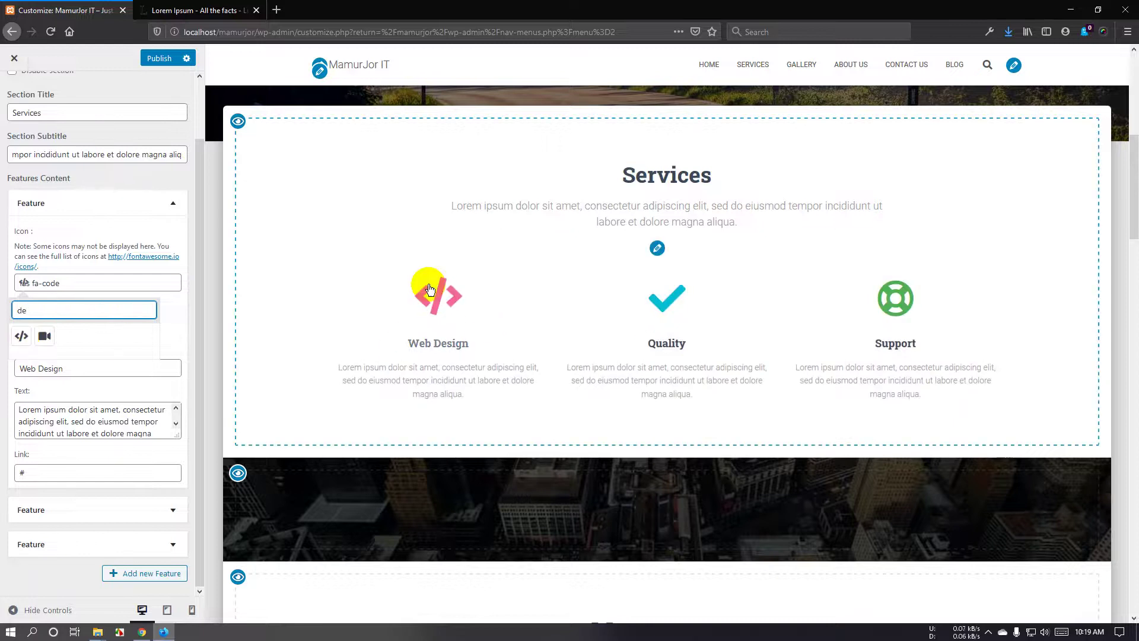
pyautogui.click(185, 310)
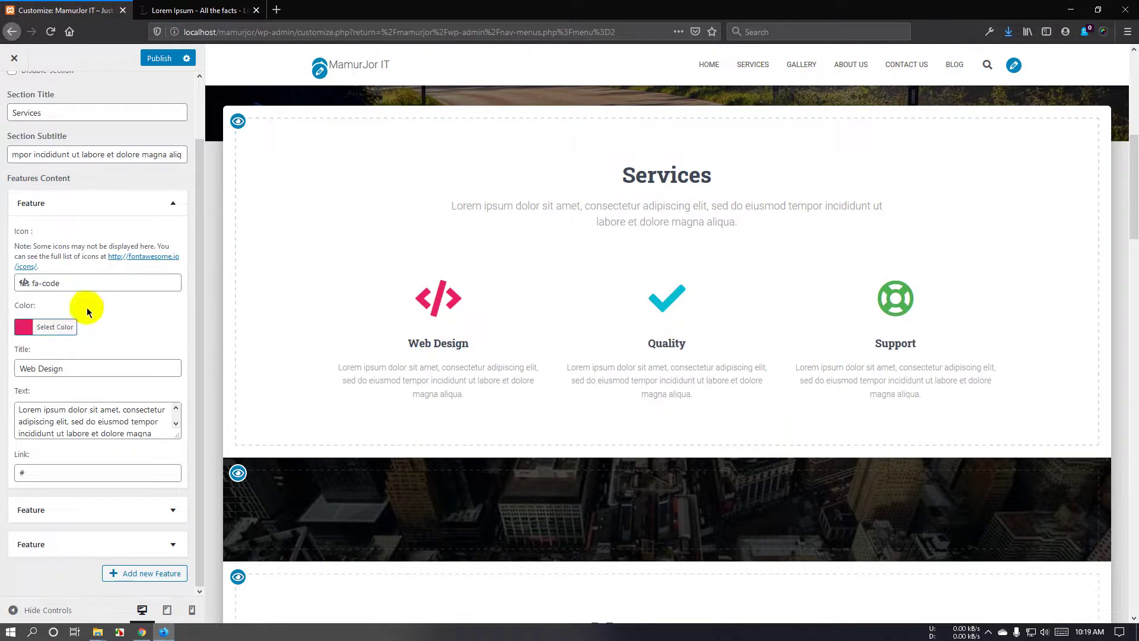
# Enlarge the Web Design feature's text box, try deleting the end of its description, and undo the deletion.
pyautogui.click(158, 434)
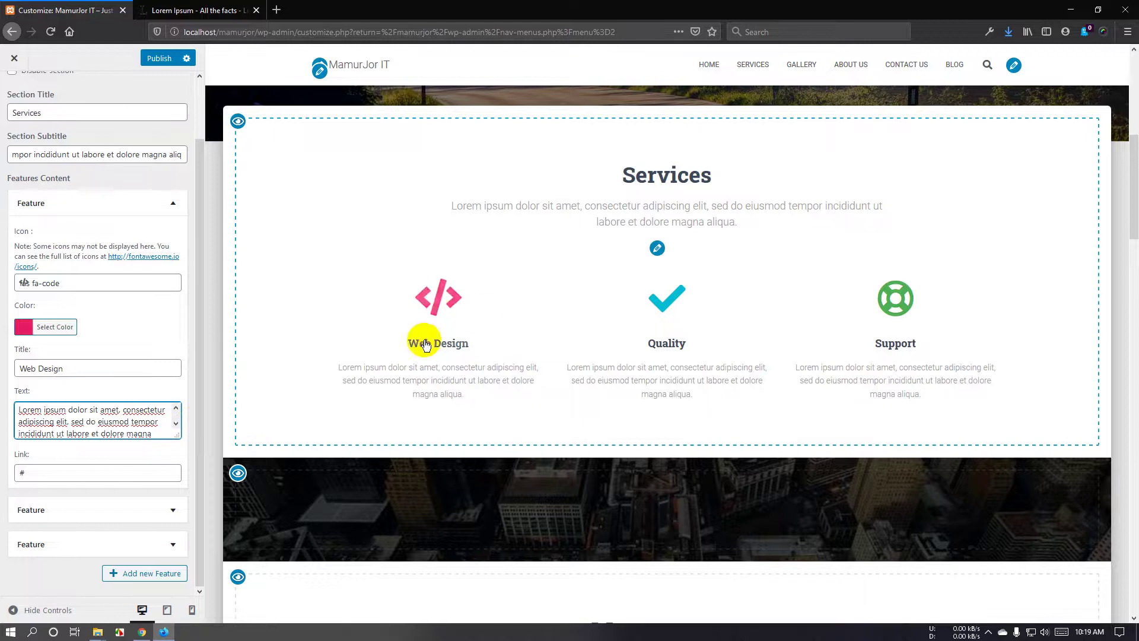
pyautogui.moveTo(177, 435); pyautogui.dragTo(170, 532)
pyautogui.scroll(-2, 170, 532)
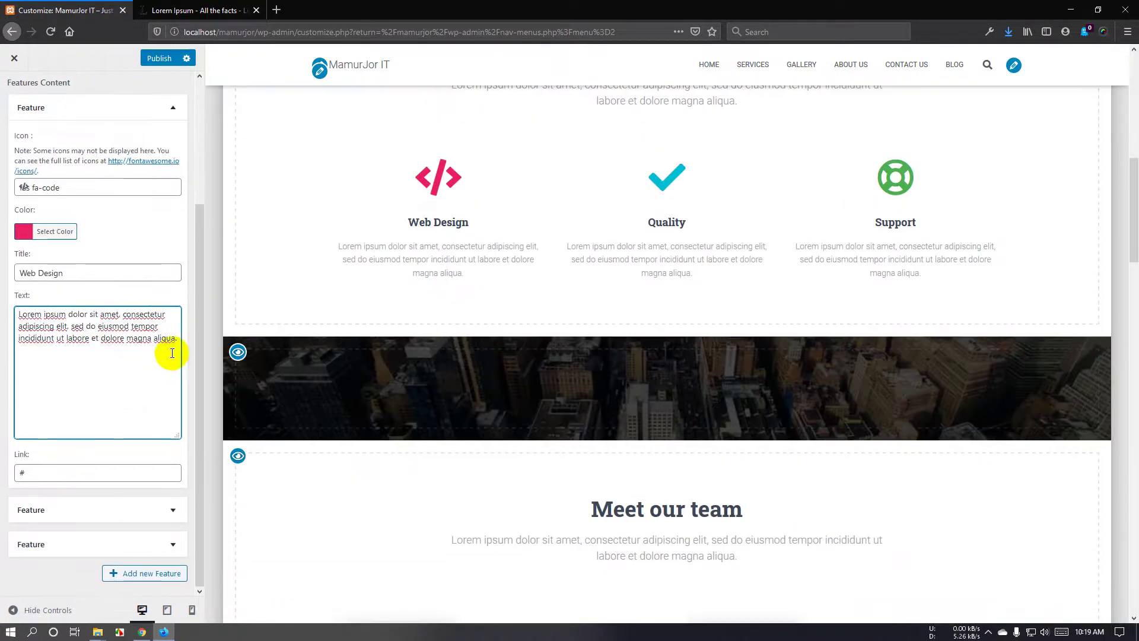
pyautogui.moveTo(178, 349); pyautogui.dragTo(2, 316)
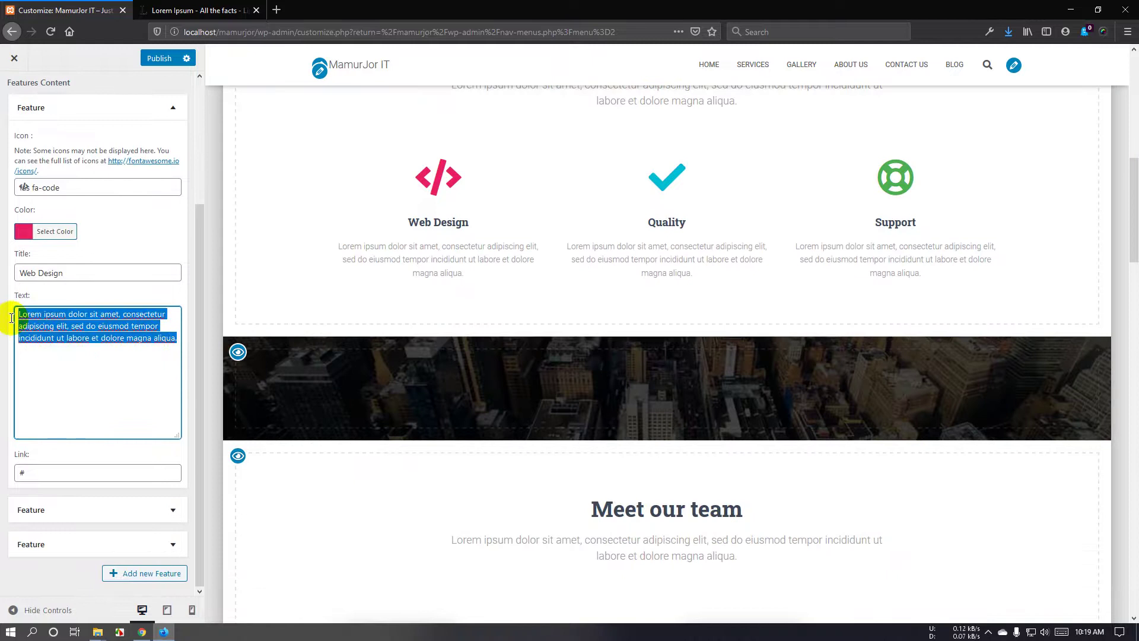
pyautogui.click(51, 327)
pyautogui.moveTo(178, 348); pyautogui.dragTo(61, 346)
pyautogui.press('BackSpace')
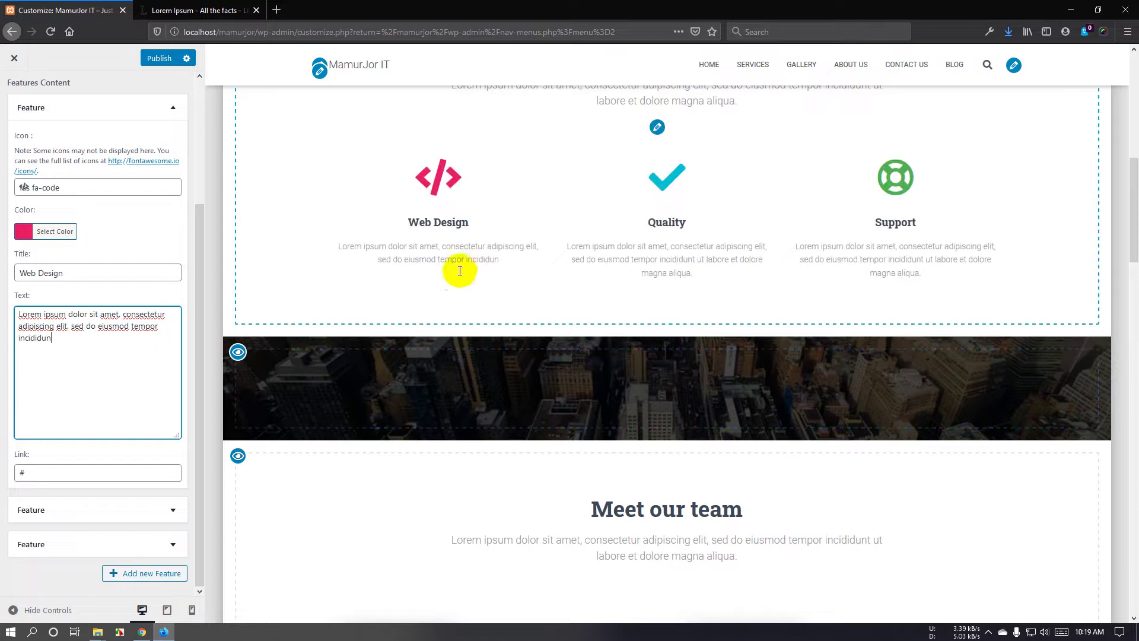
pyautogui.hotkey('ctrl', 'z')
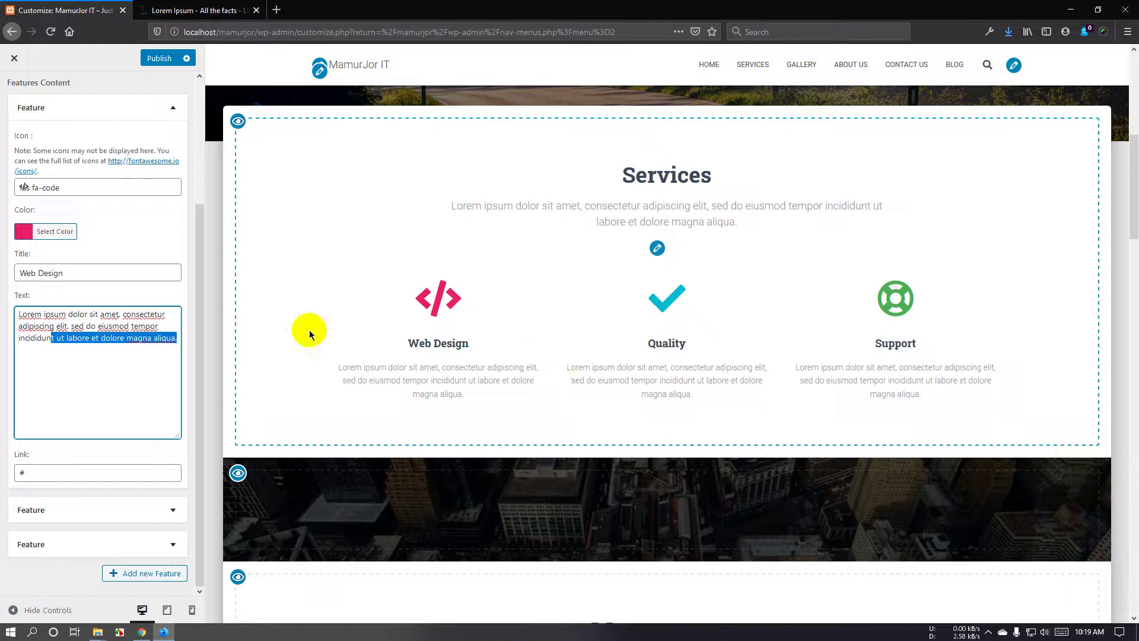
pyautogui.click(149, 338)
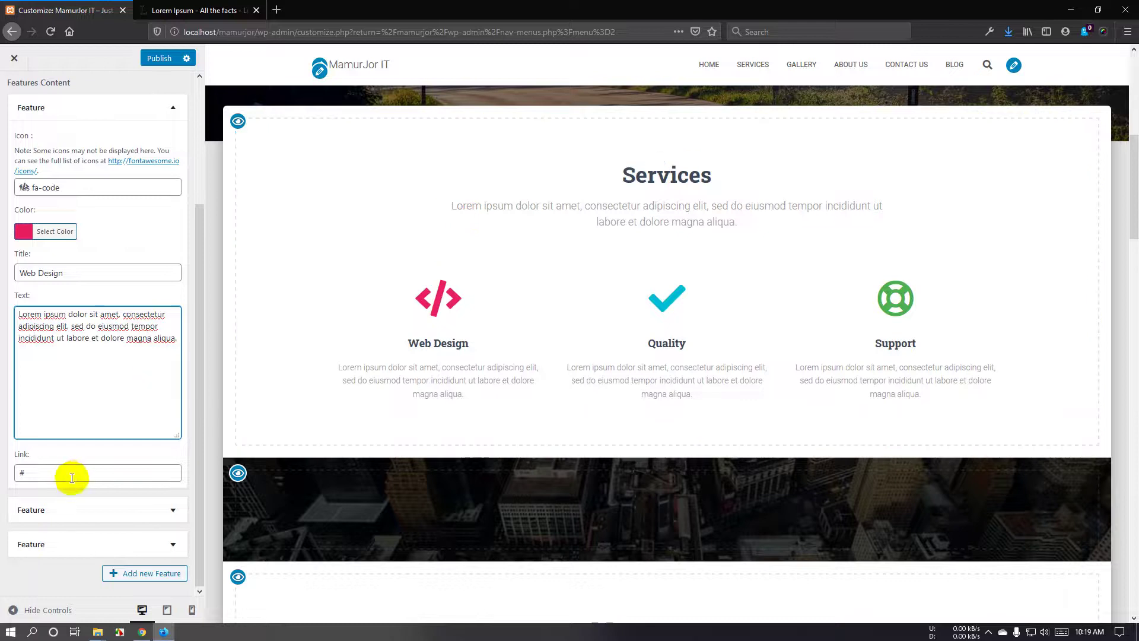
# Check the Web Design feature's link, collapse that feature, and expand the second feature's settings.
pyautogui.doubleClick(71, 473)
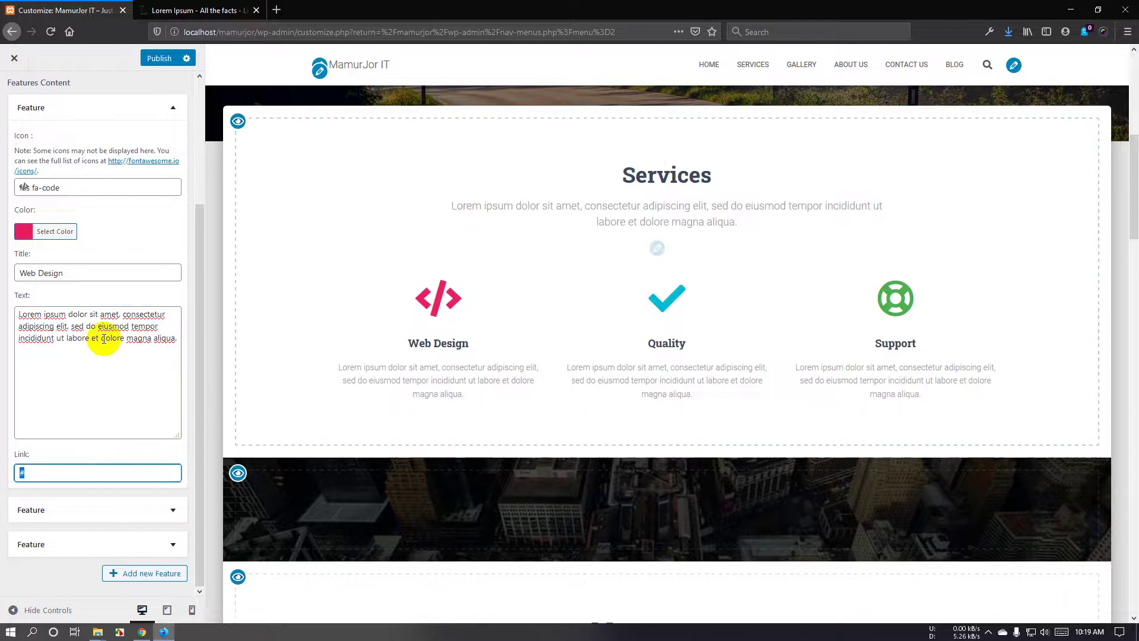
pyautogui.scroll(2, 122, 209)
pyautogui.click(168, 229)
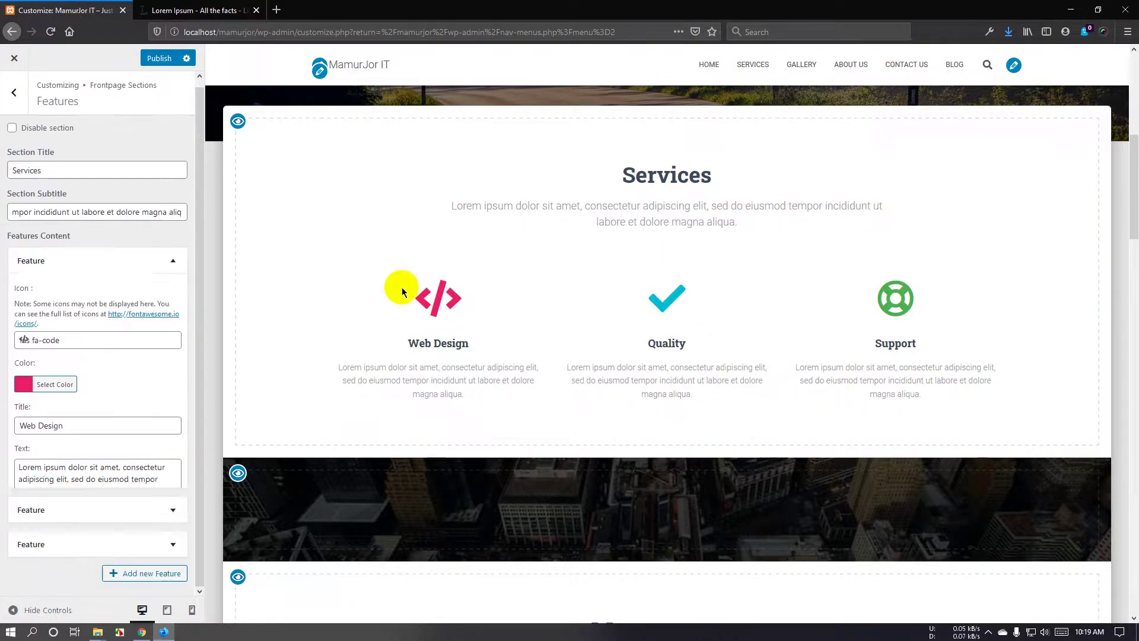
pyautogui.click(184, 300)
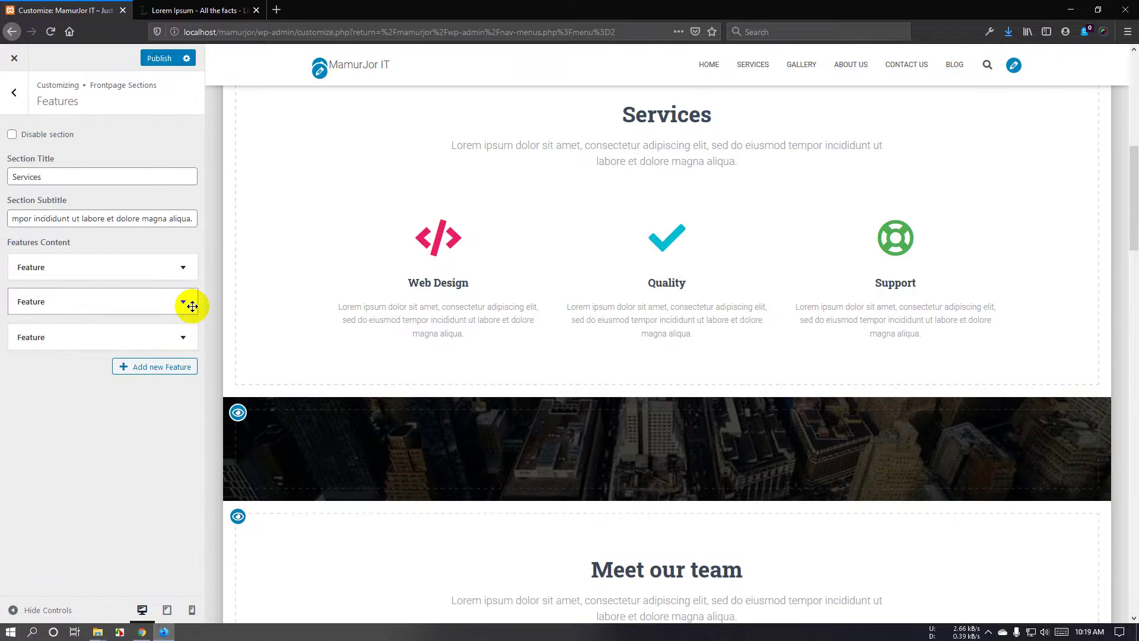
# Change the second feature's title to "Web Development".
pyautogui.scroll(-2, 89, 380)
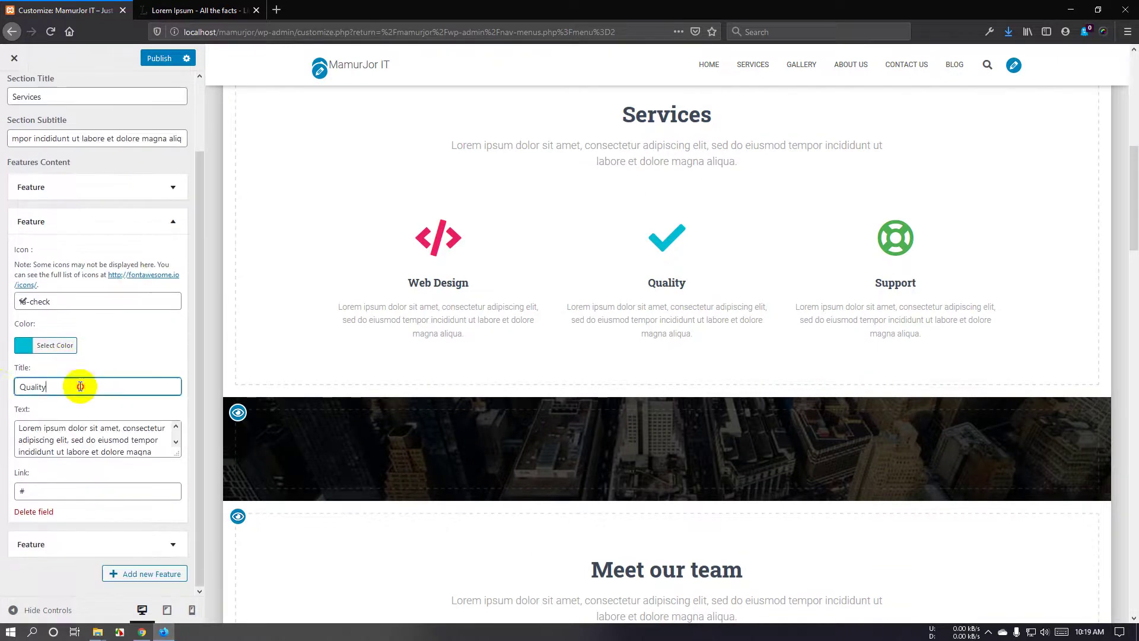
pyautogui.moveTo(80, 386); pyautogui.dragTo(1, 386)
pyautogui.write('Web Development')
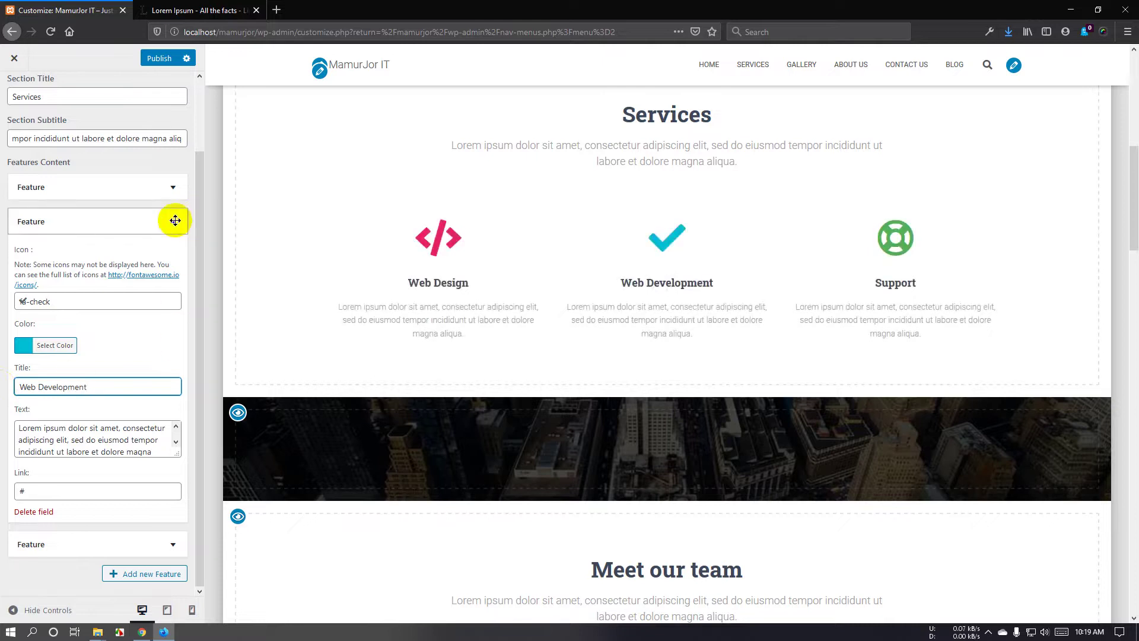
# Open the Web Development feature's icon picker, search it for "code" and "dev", and clear the filter.
pyautogui.scroll(-1, 92, 449)
pyautogui.click(73, 302)
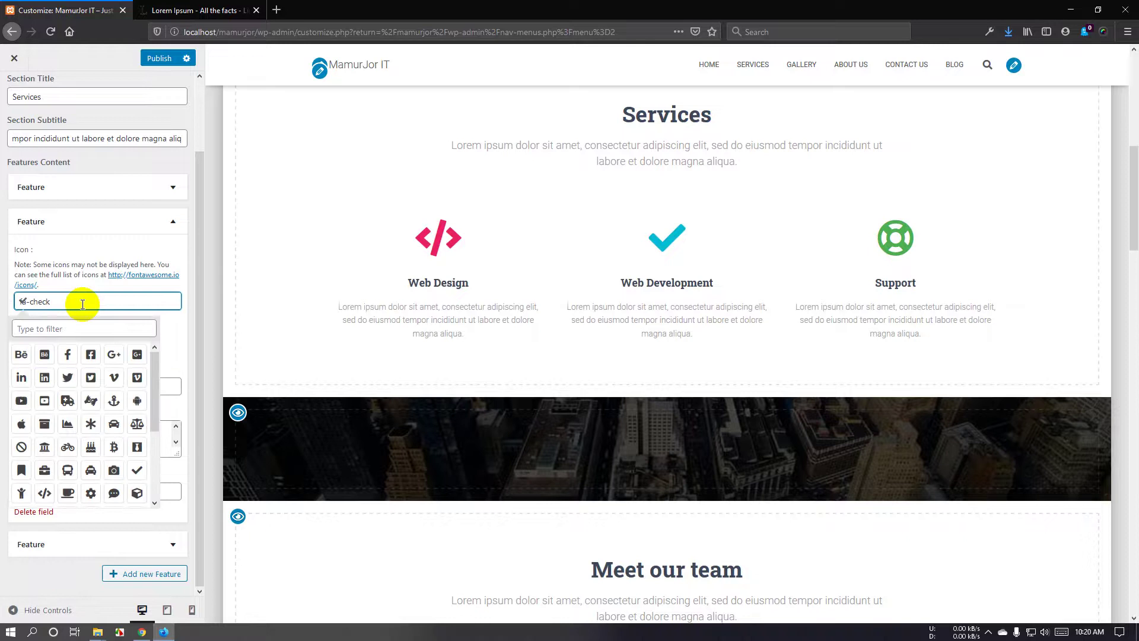
pyautogui.moveTo(85, 305); pyautogui.dragTo(22, 301)
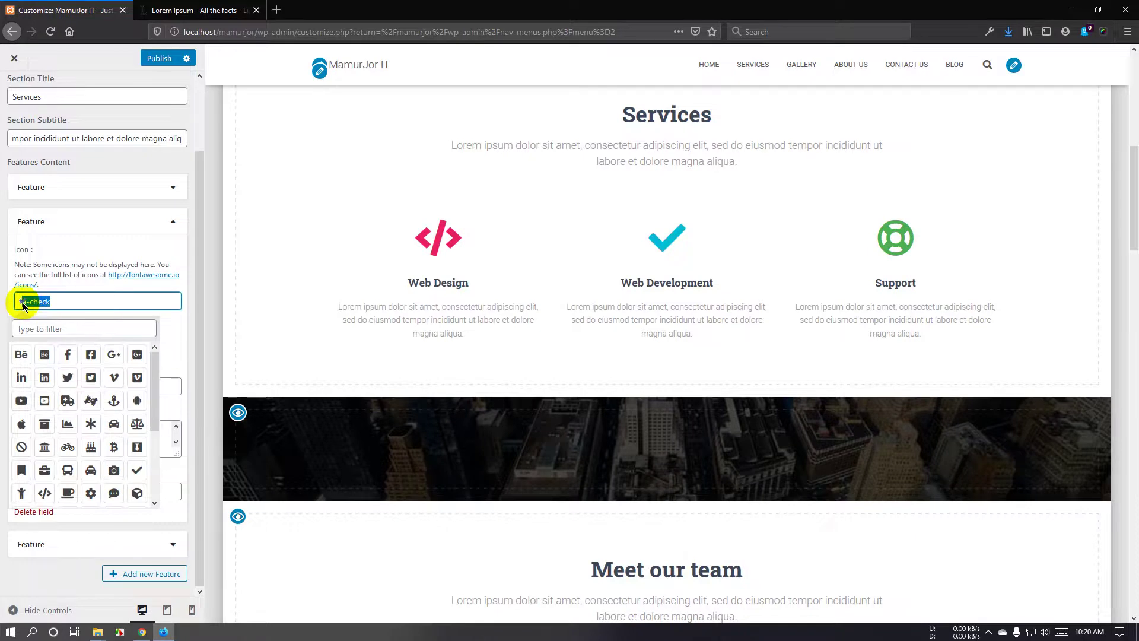
pyautogui.click(48, 330)
pyautogui.write('code')
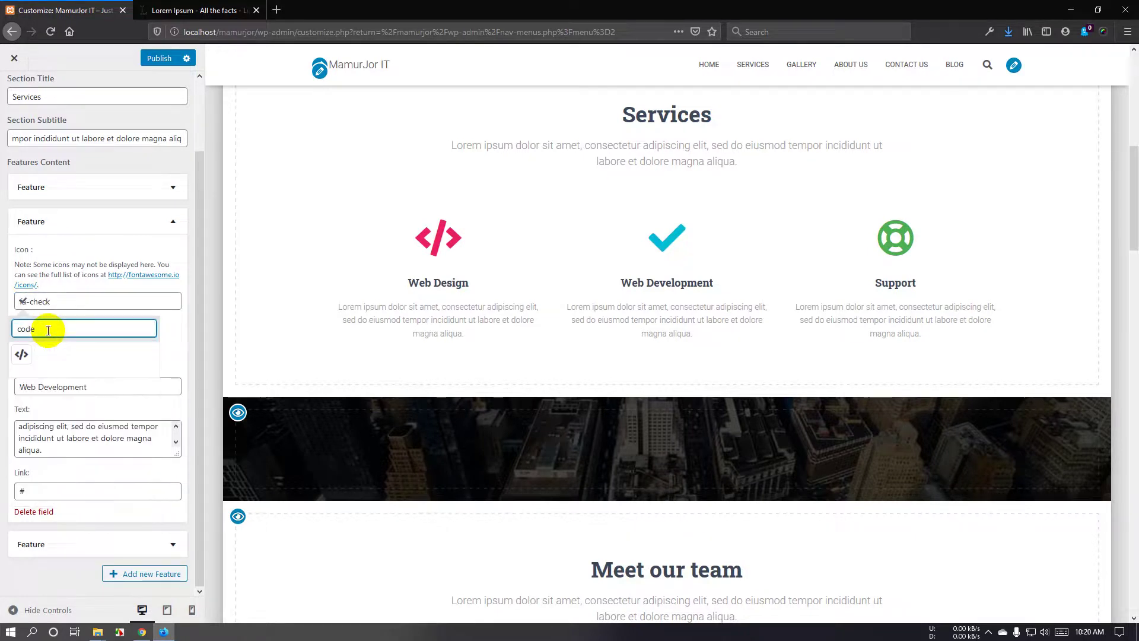
pyautogui.press('BackSpace')
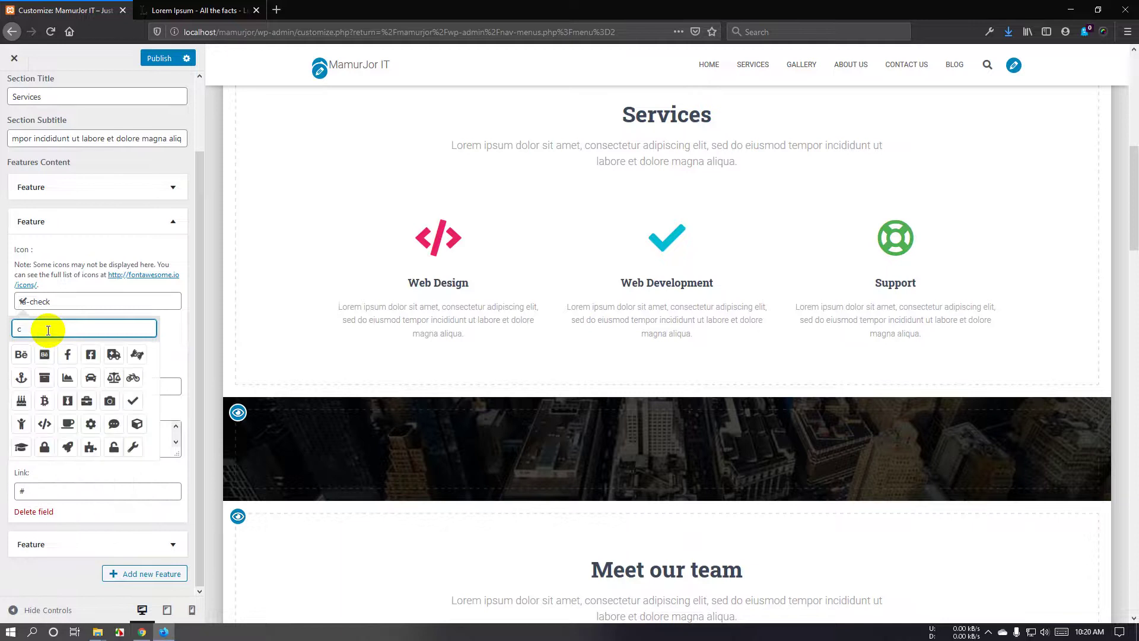
pyautogui.write('dev')
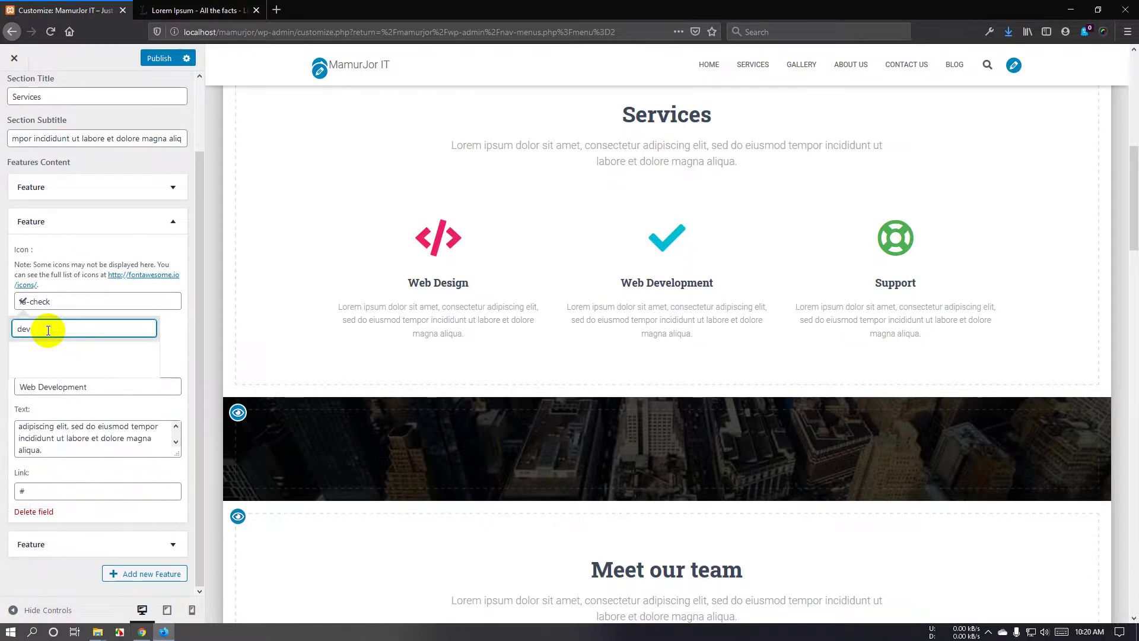
pyautogui.press('BackSpace')
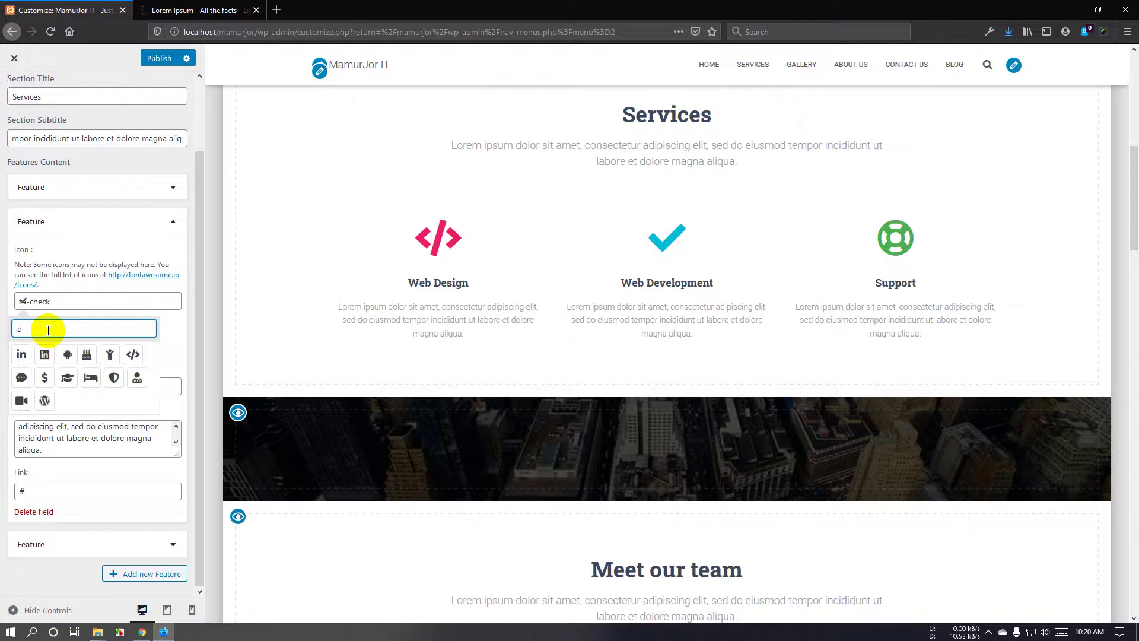
pyautogui.press('BackSpace')
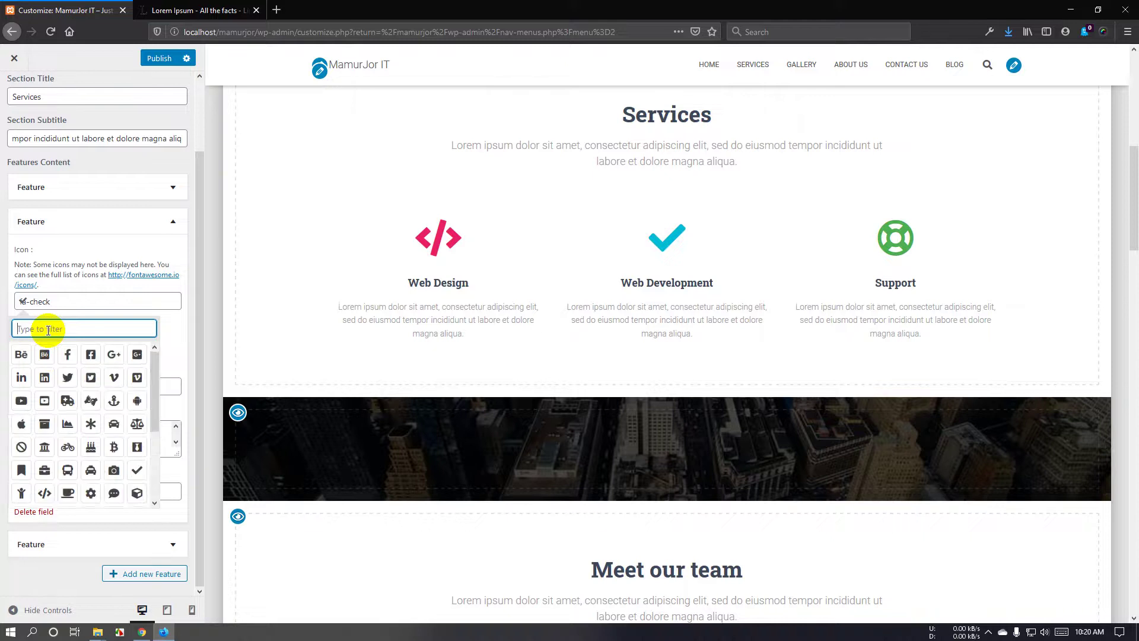
# Choose the wrench icon (fa-wrench) from the full icon list for the Web Development feature and collapse that feature.
pyautogui.scroll(-4, 111, 439)
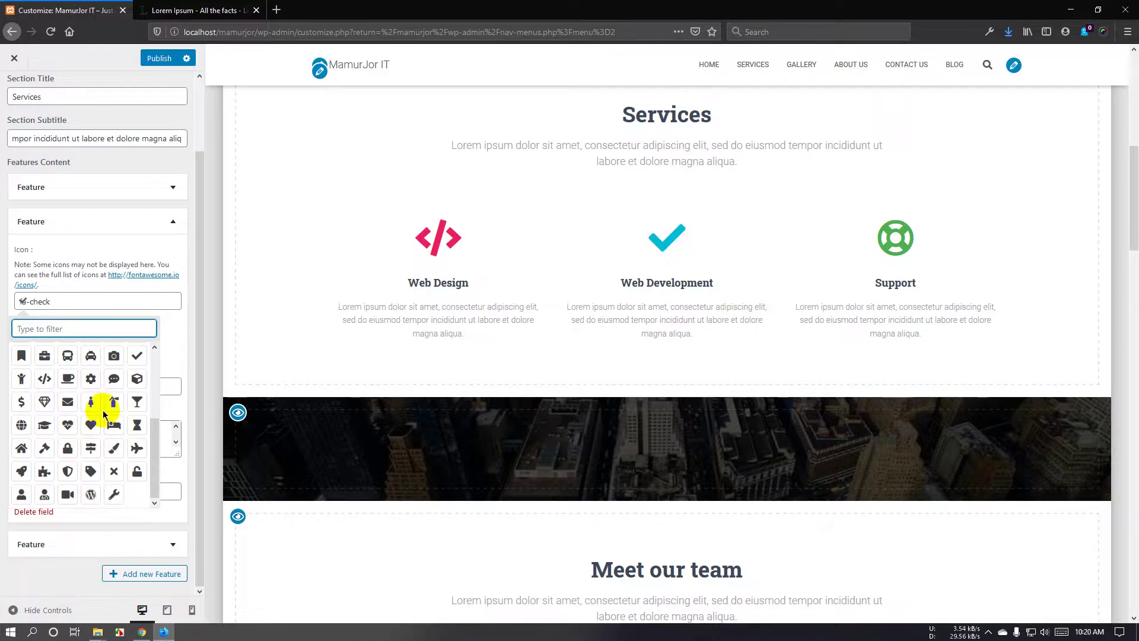
pyautogui.scroll(2, 102, 410)
pyautogui.scroll(2, 103, 413)
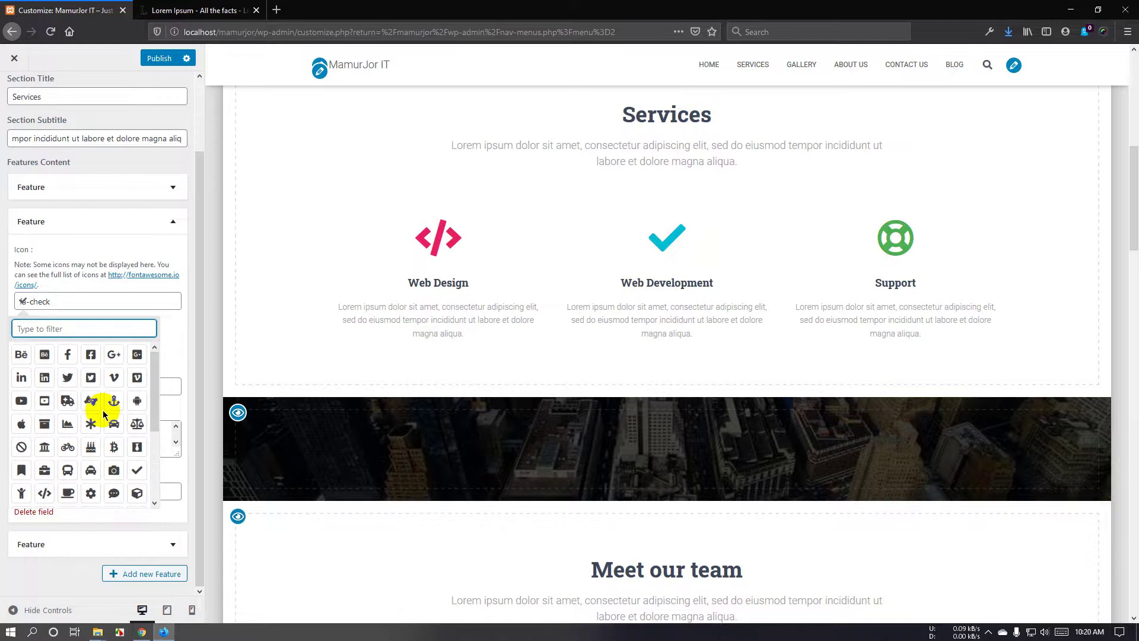
pyautogui.scroll(1, 103, 414)
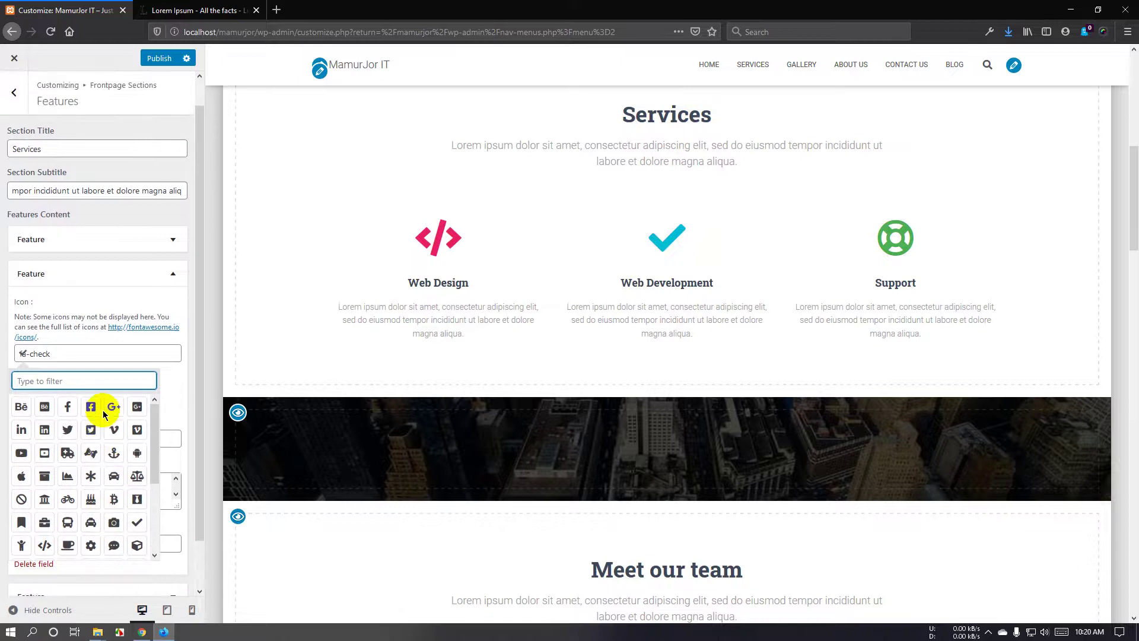
pyautogui.scroll(-1, 103, 413)
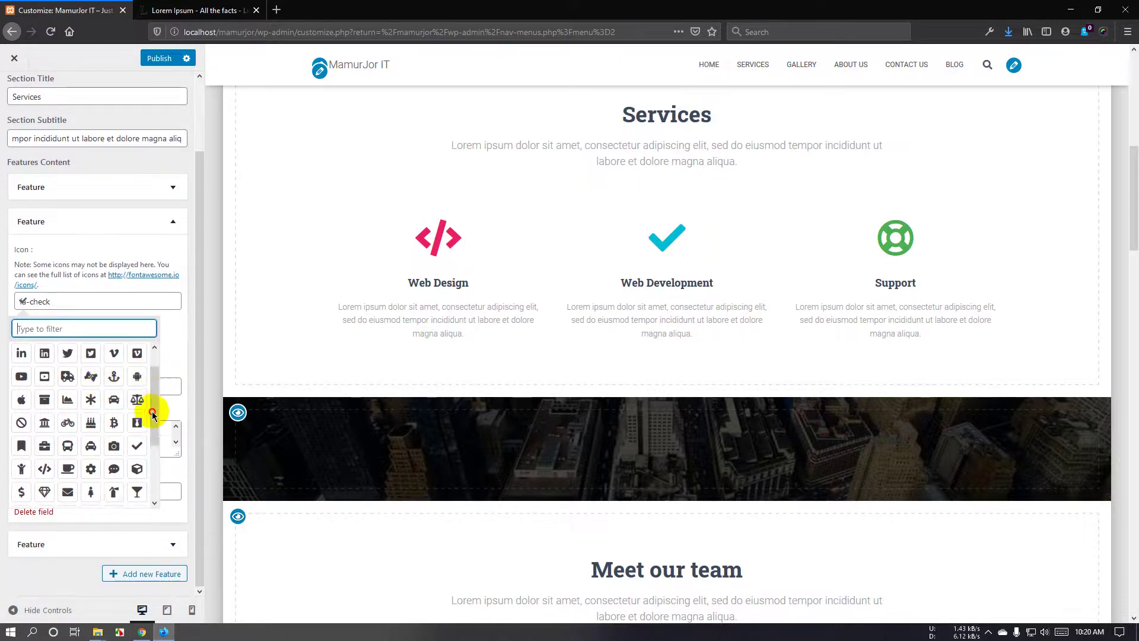
pyautogui.moveTo(152, 407); pyautogui.dragTo(154, 471)
pyautogui.click(111, 498)
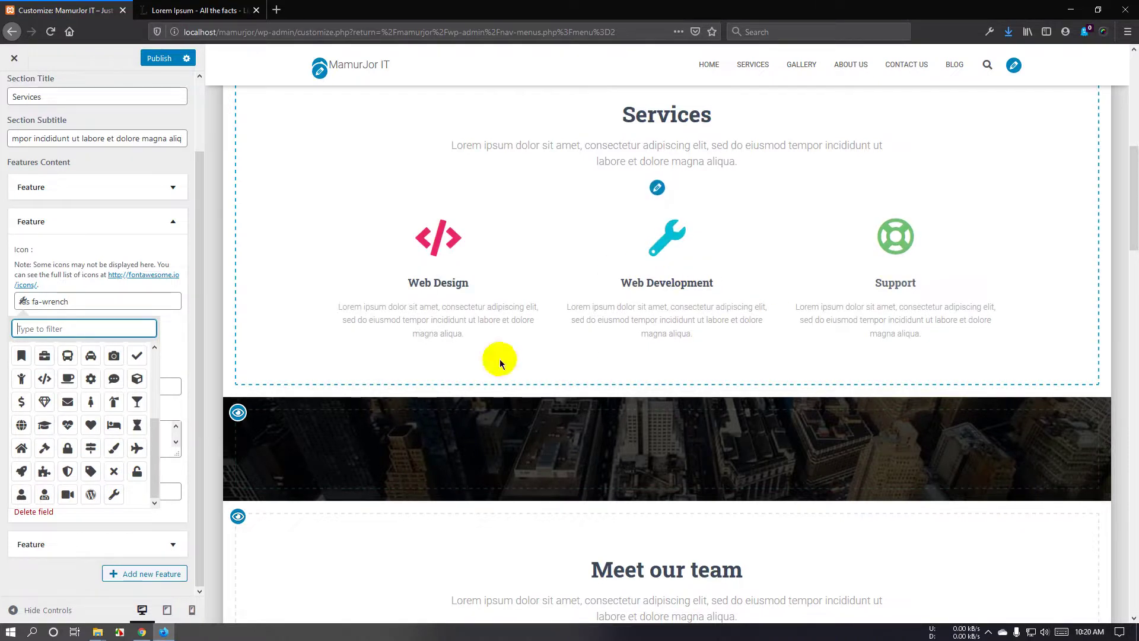
pyautogui.click(173, 218)
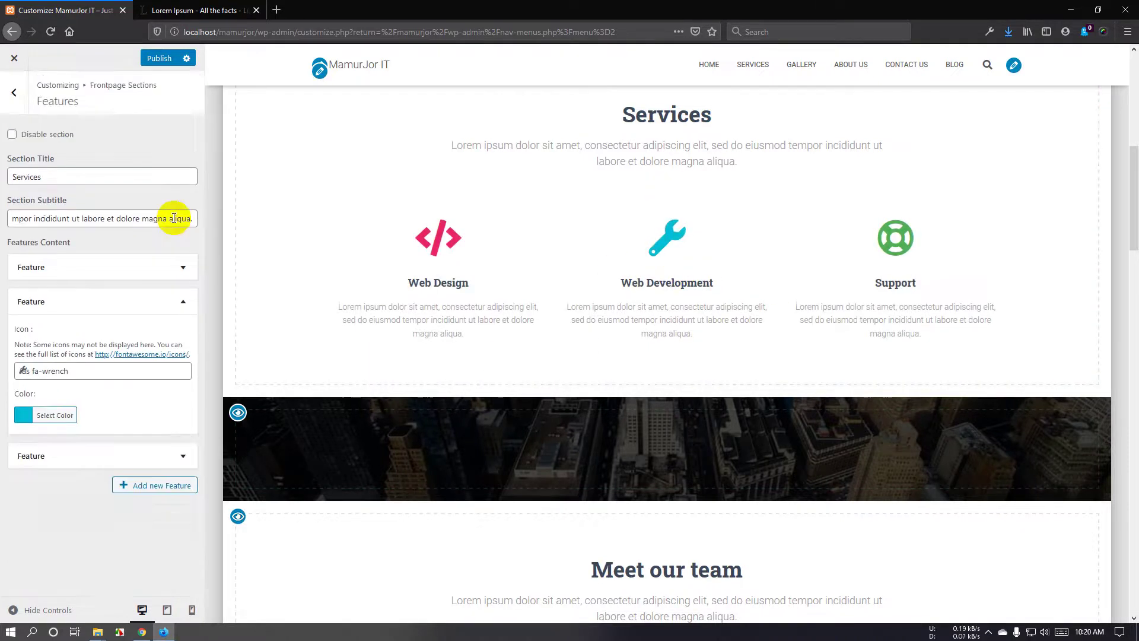
# Expand the third feature's settings and change its title to "WordPress".
pyautogui.click(186, 339)
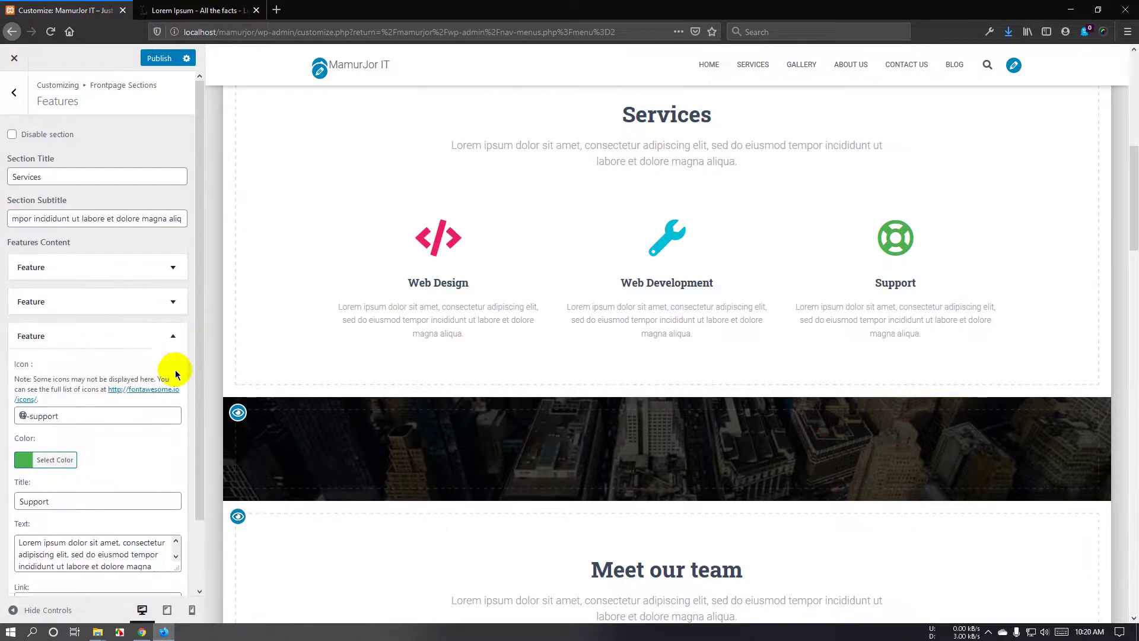
pyautogui.scroll(-2, 127, 391)
pyautogui.moveTo(82, 427); pyautogui.dragTo(0, 437)
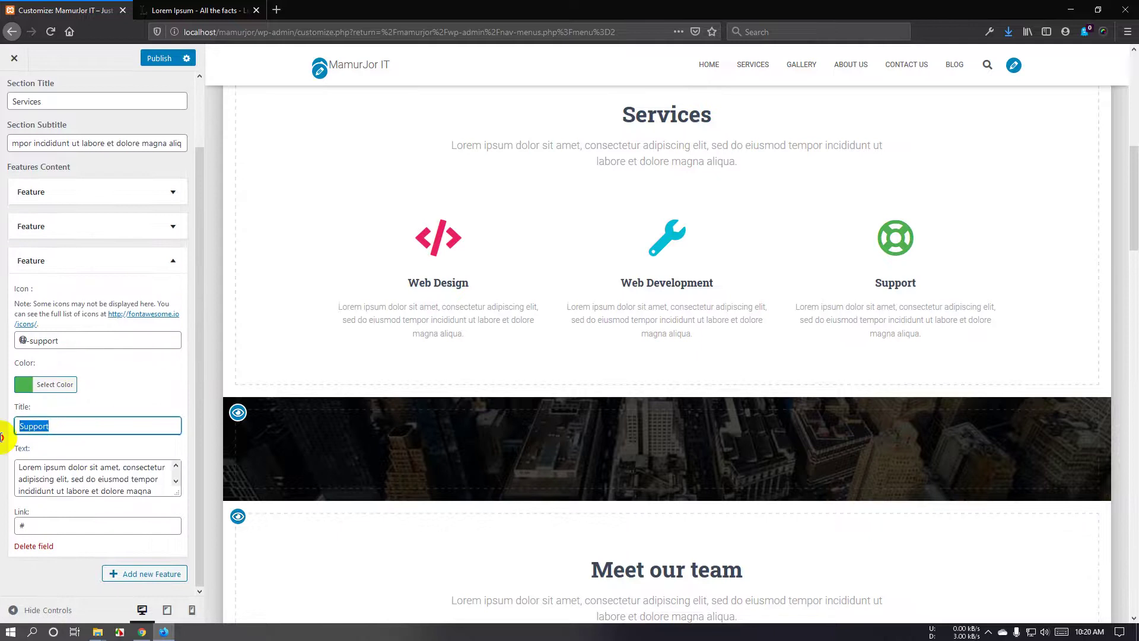
pyautogui.write('Wor')
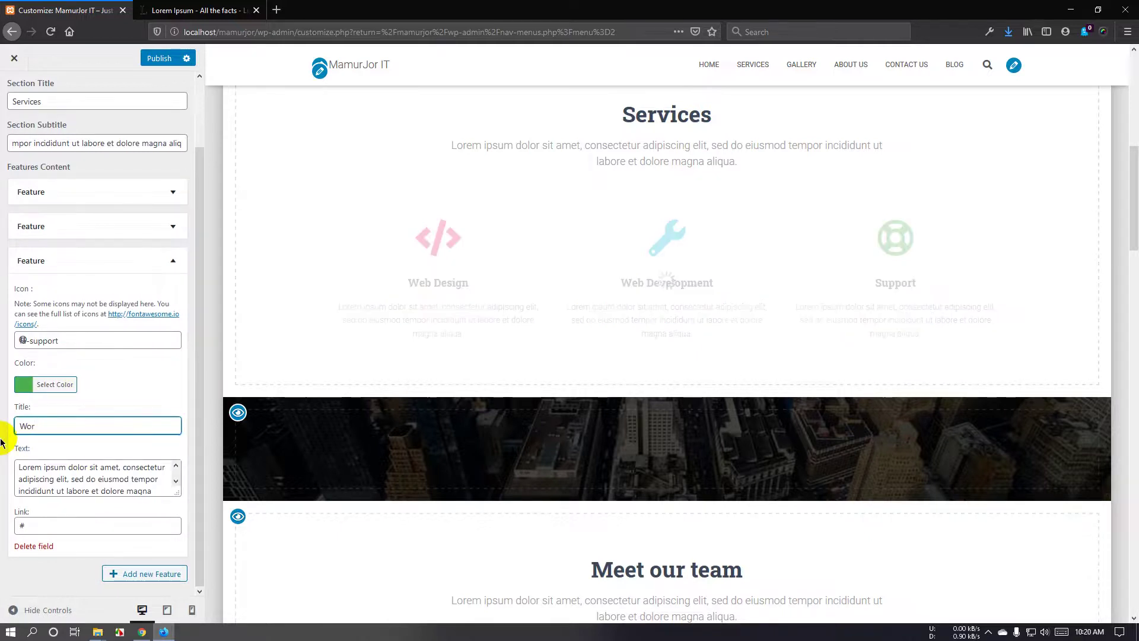
pyautogui.write('dPress')
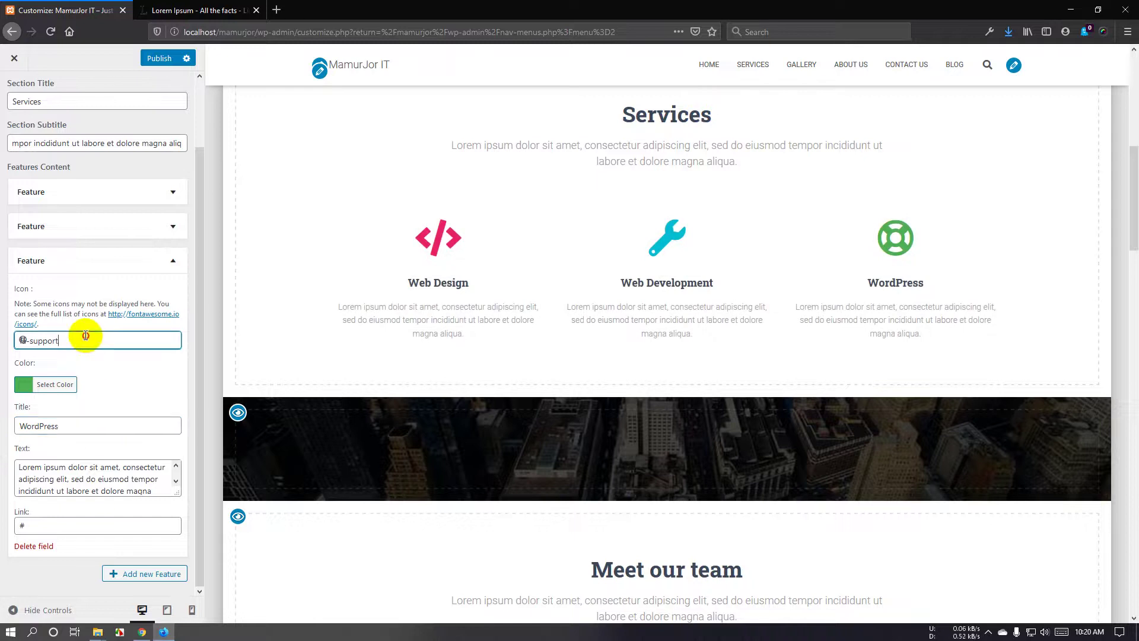
# Choose the WordPress logo icon (fa-wordpress) for the WordPress feature.
pyautogui.moveTo(84, 338); pyautogui.dragTo(2, 356)
pyautogui.click(84, 366)
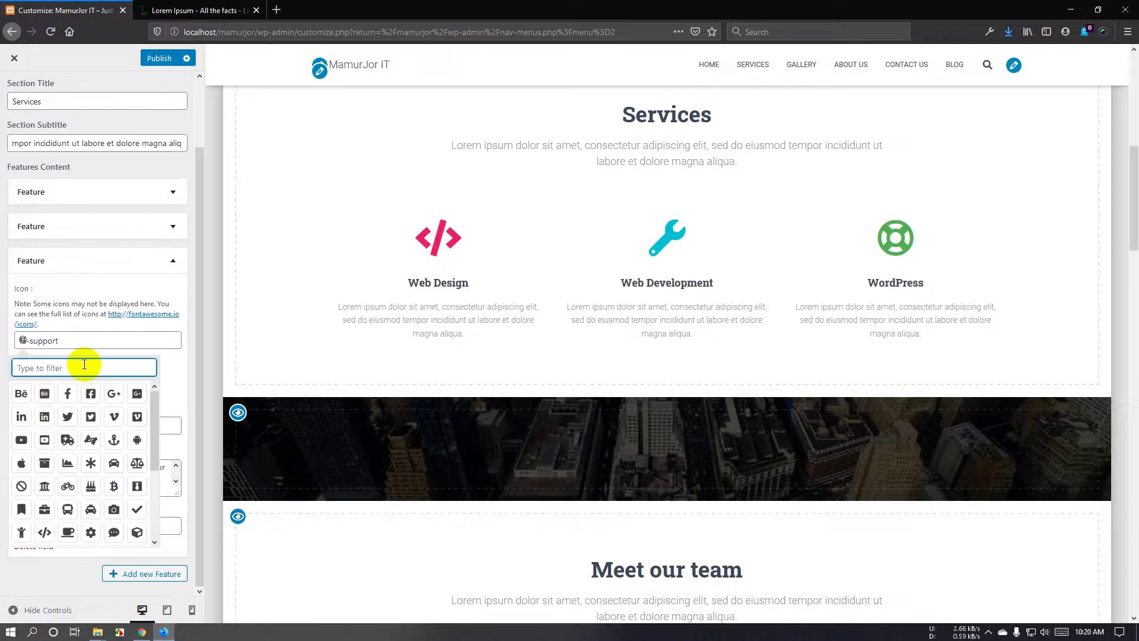
pyautogui.scroll(-3, 95, 422)
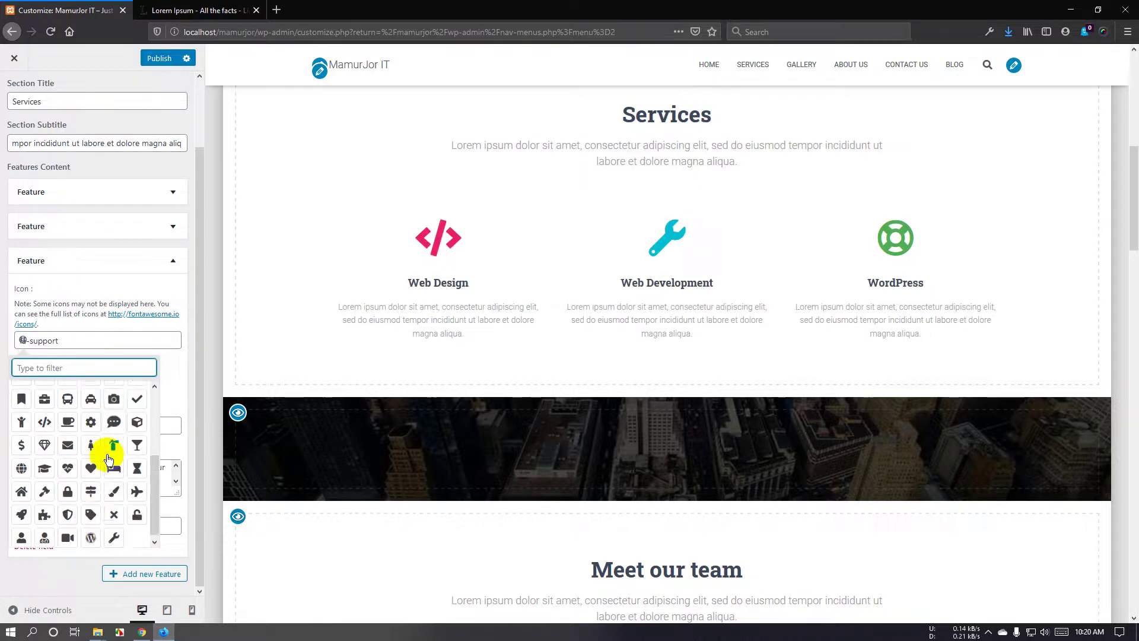
pyautogui.click(91, 533)
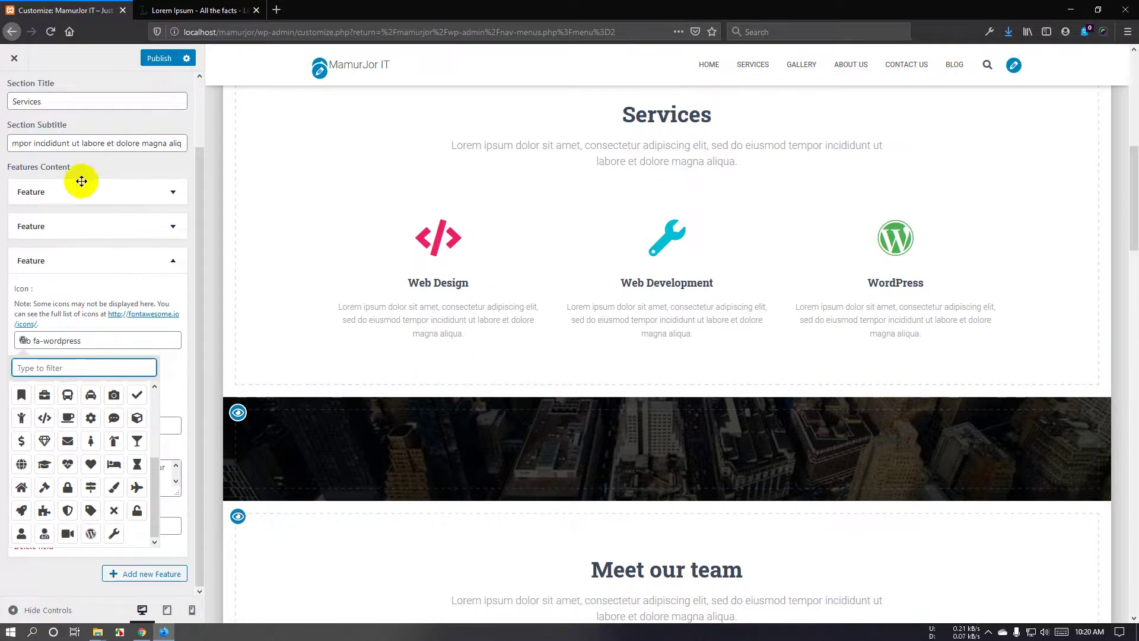
# Leave the Features settings and open the About section's settings from the frontpage sections.
pyautogui.scroll(2, 83, 187)
pyautogui.click(13, 92)
pyautogui.scroll(4, 605, 372)
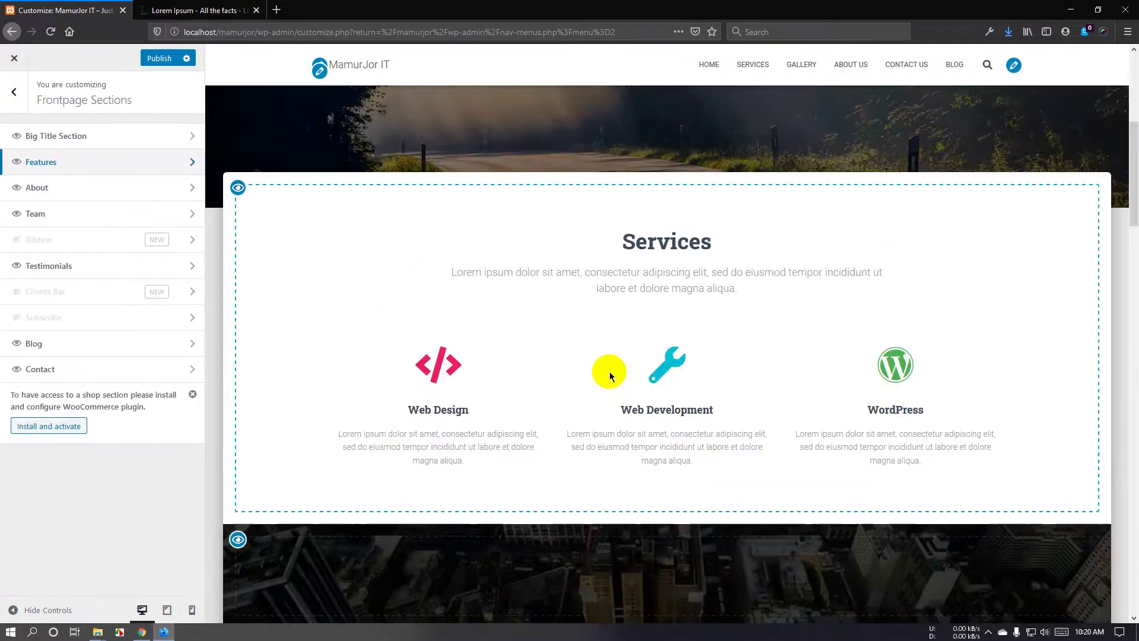
pyautogui.scroll(-2, 657, 387)
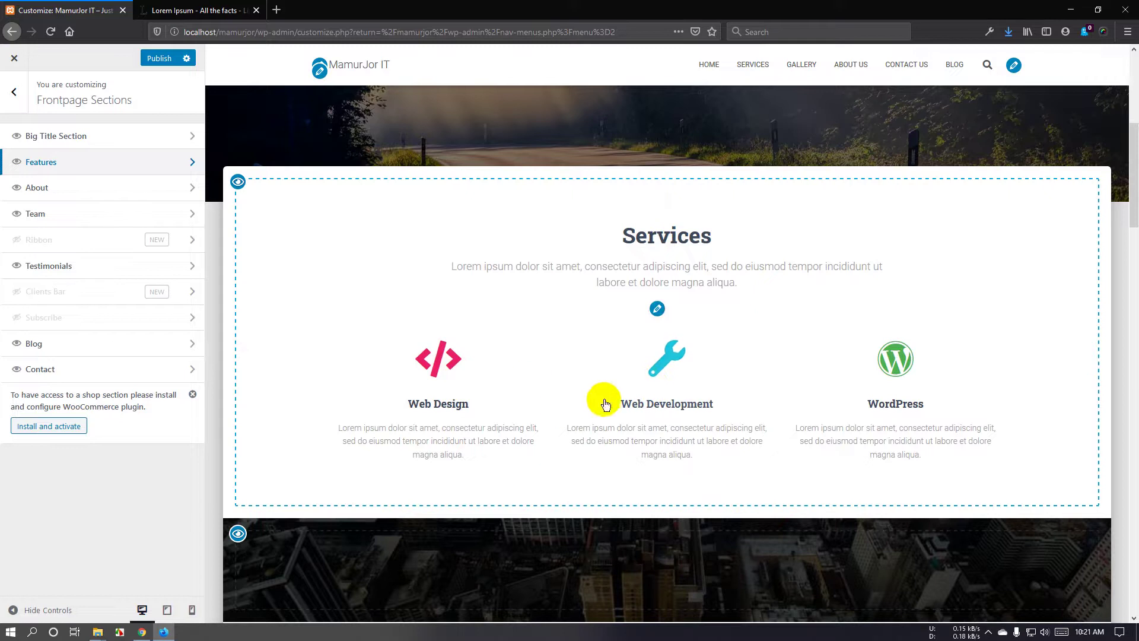
pyautogui.scroll(-5, 602, 395)
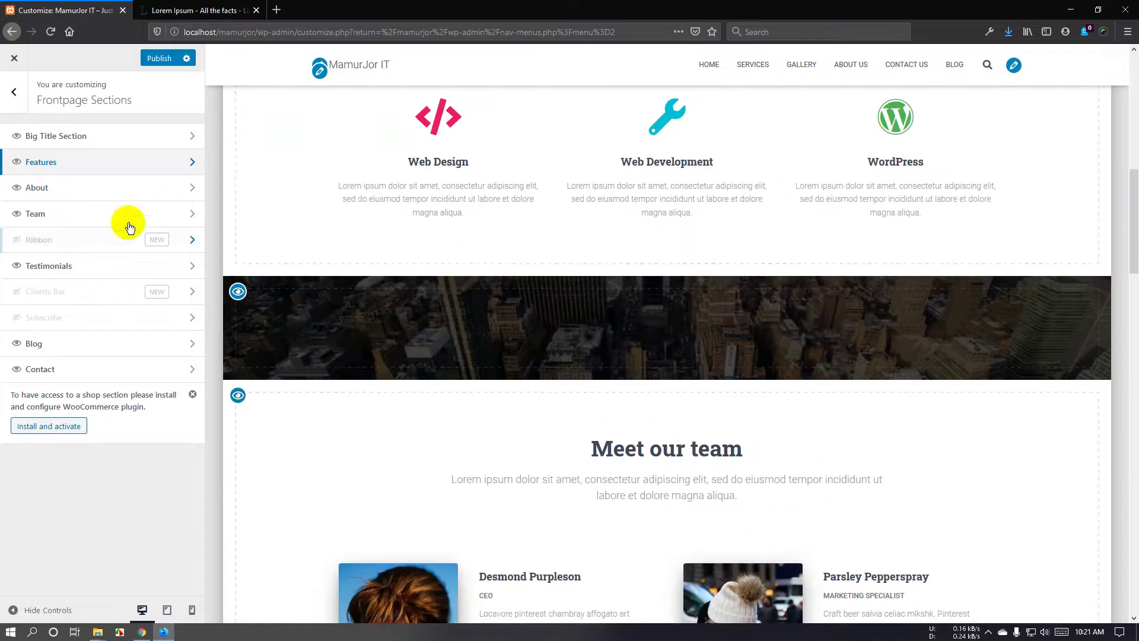
pyautogui.click(163, 189)
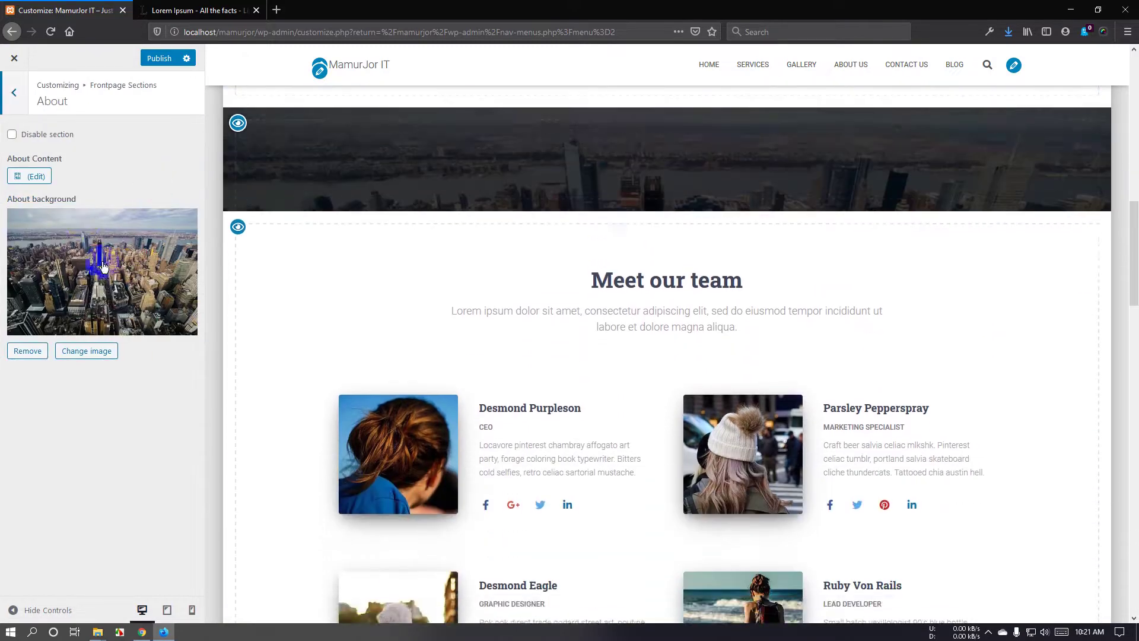
# Examine the About section's background band between Services and "Meet our team" in the page preview.
pyautogui.scroll(3, 506, 350)
pyautogui.scroll(1, 506, 350)
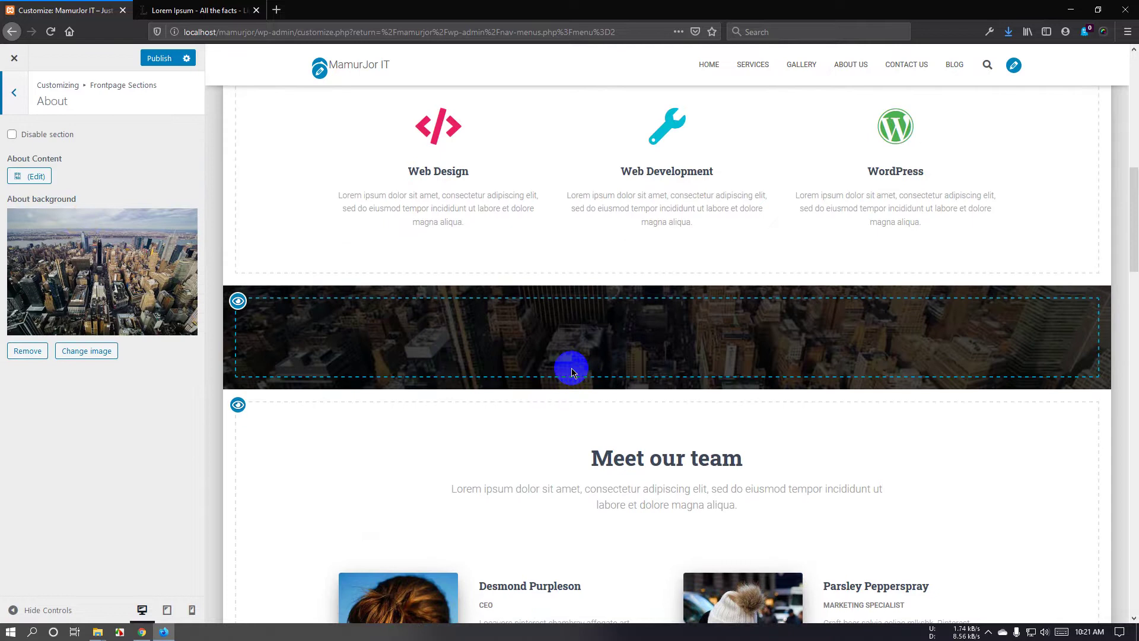
pyautogui.scroll(-4, 831, 360)
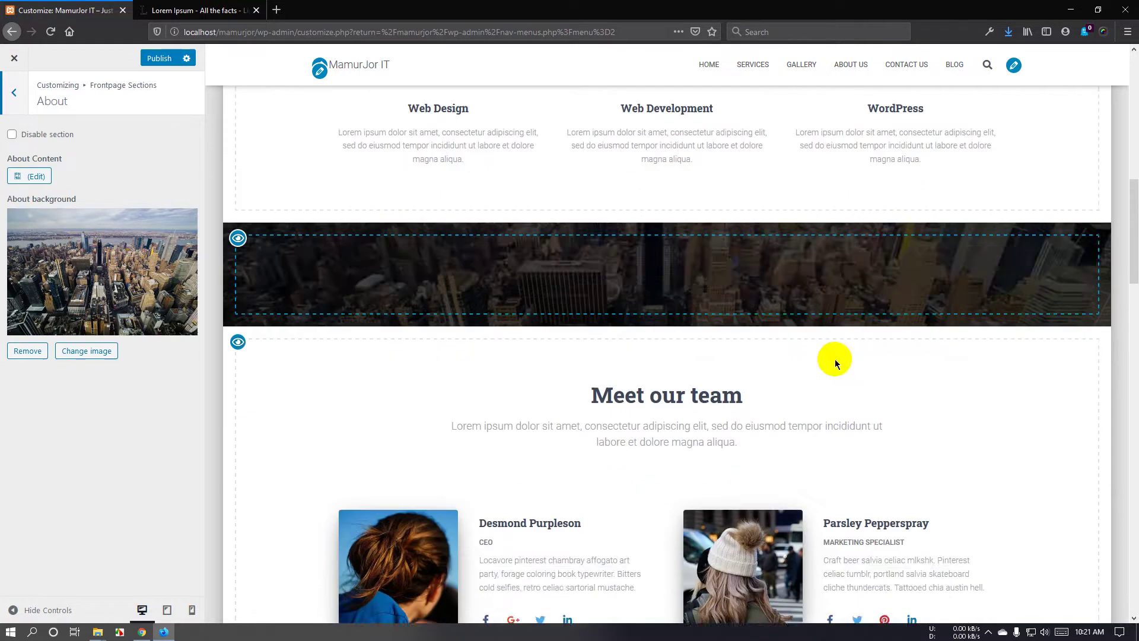
pyautogui.scroll(3, 699, 252)
pyautogui.scroll(3, 699, 252)
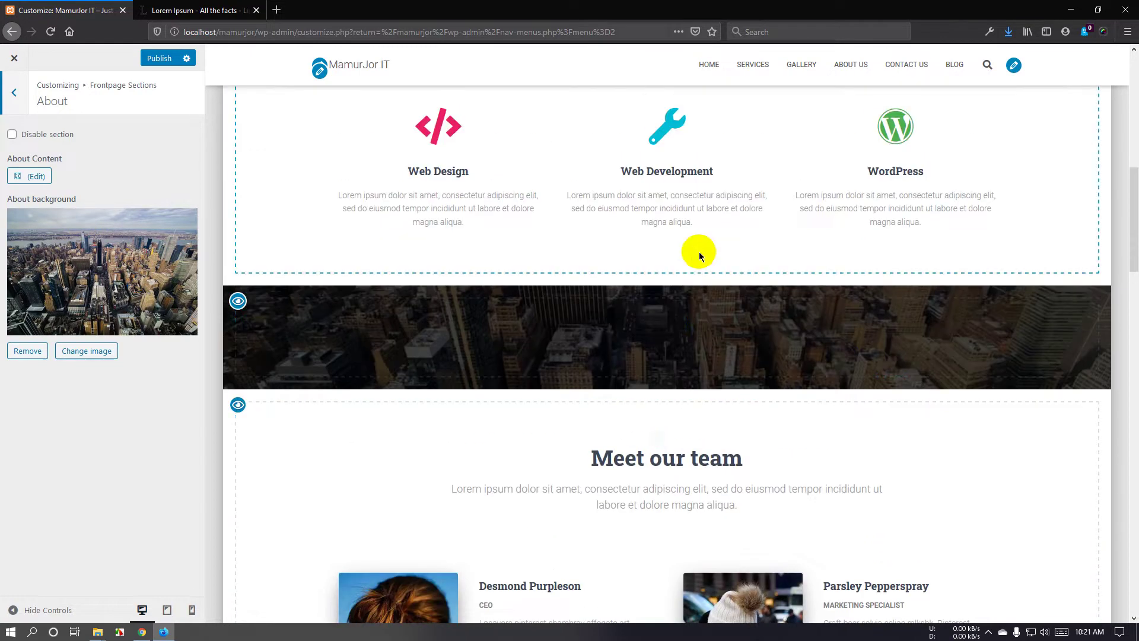
pyautogui.scroll(-2, 718, 386)
pyautogui.scroll(2, 718, 386)
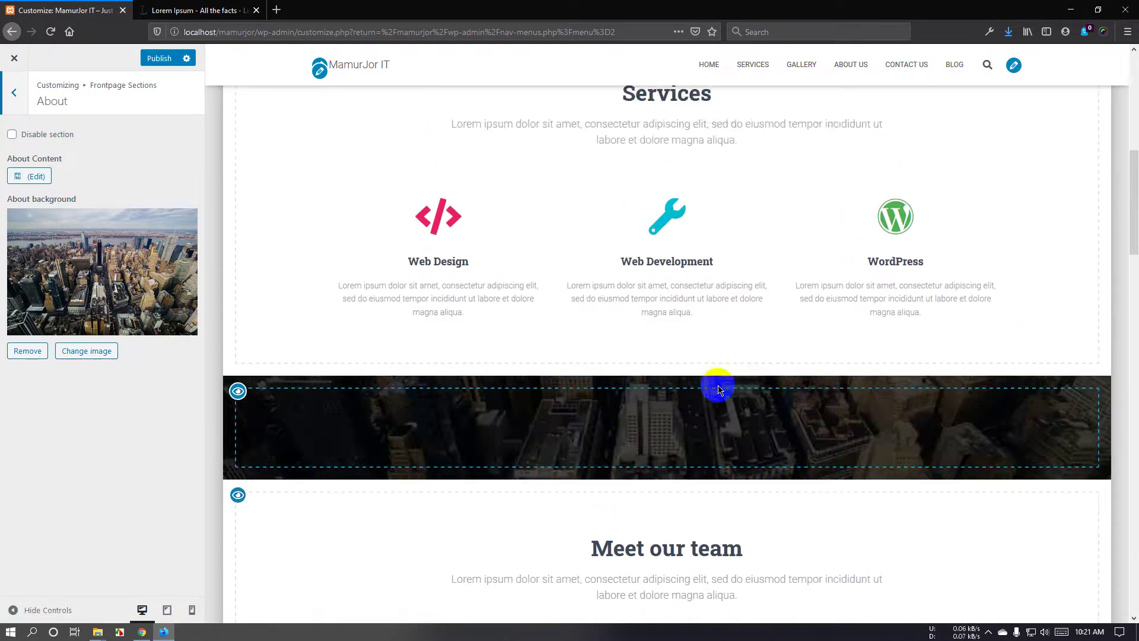
pyautogui.scroll(-2, 718, 386)
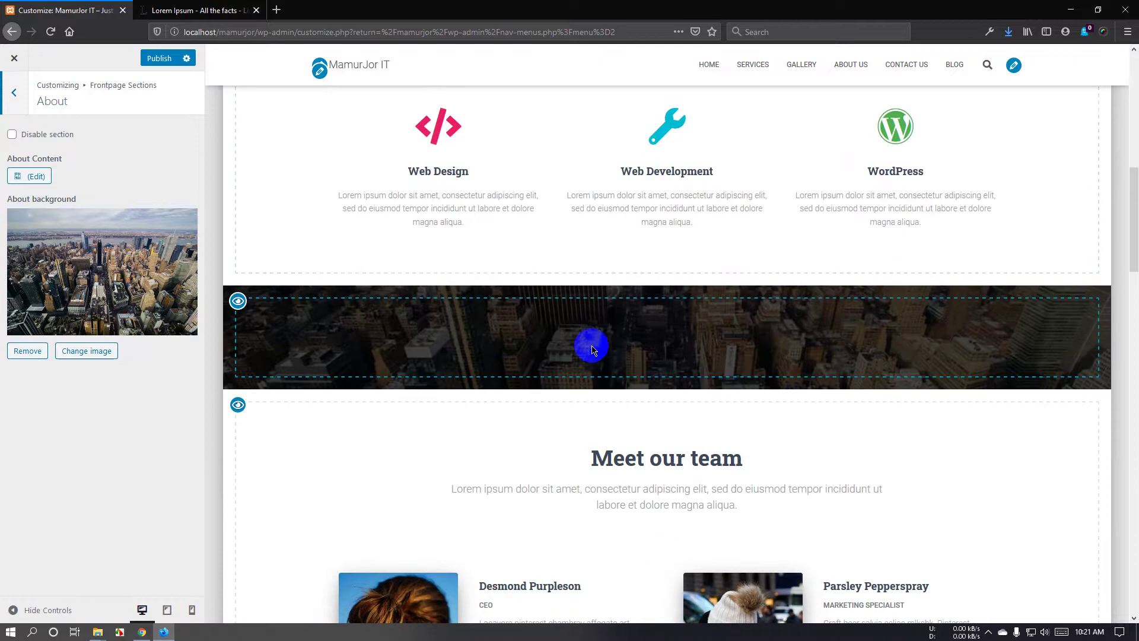
# Remove the About section's background image and replace it with spring-lake-4352793-scaled.jpg from the media library.
pyautogui.click(33, 354)
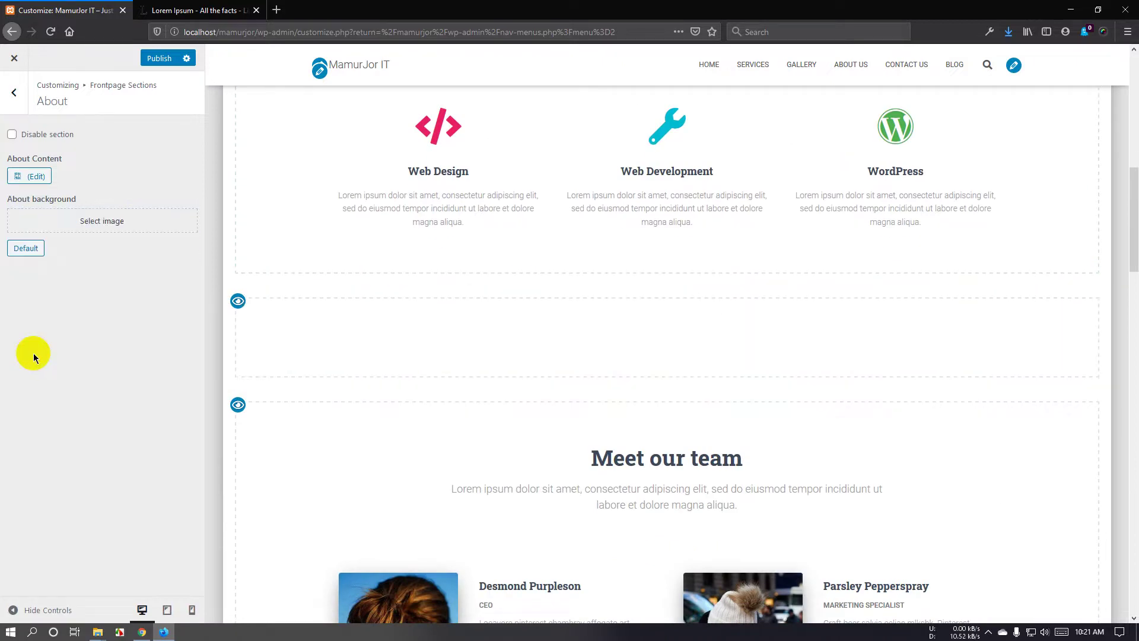
pyautogui.click(59, 234)
pyautogui.click(269, 221)
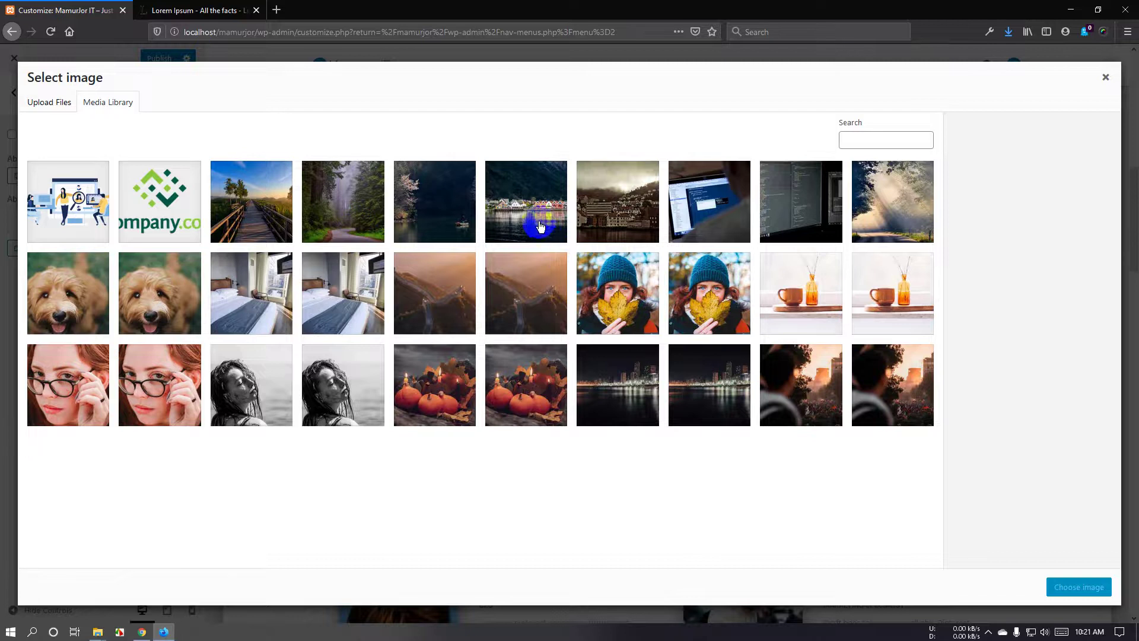
pyautogui.click(258, 225)
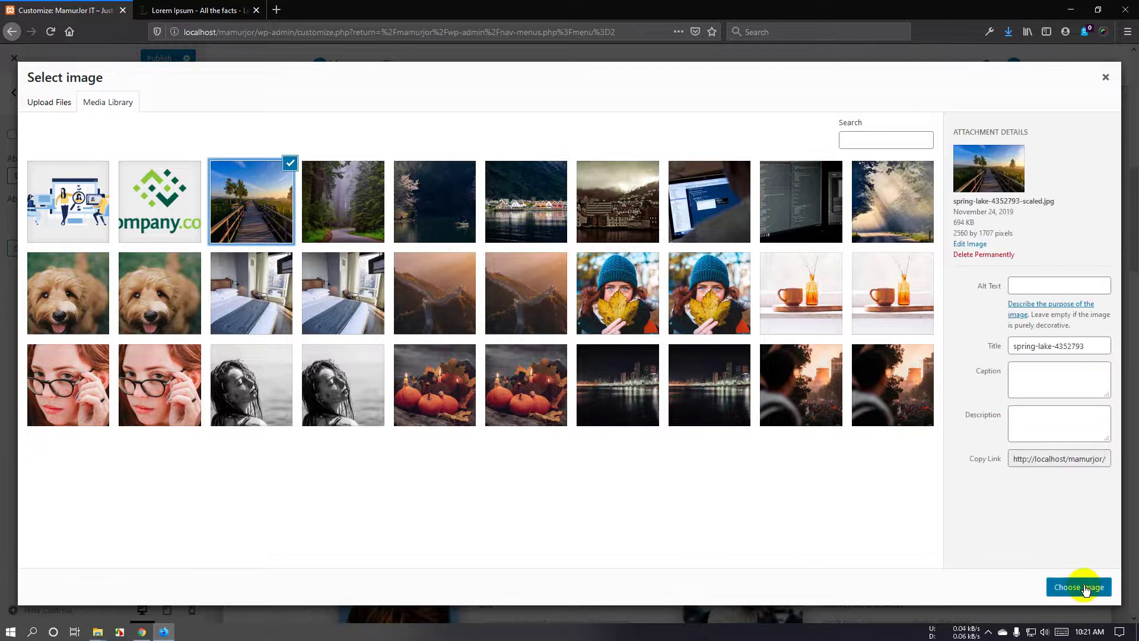
pyautogui.click(1083, 589)
pyautogui.scroll(-3, 639, 346)
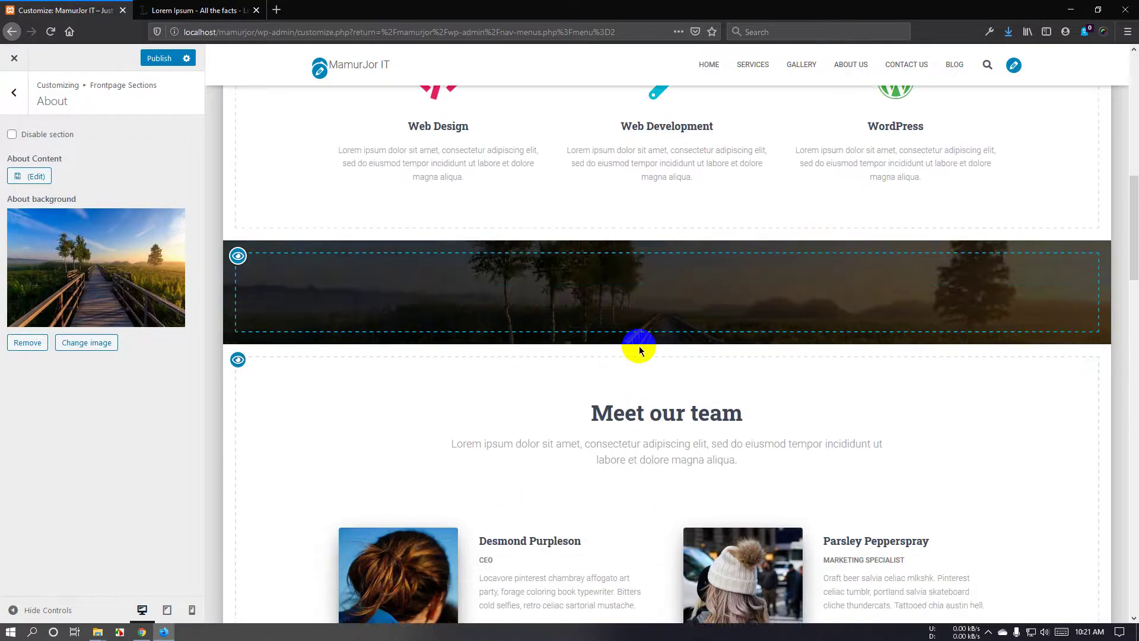
# Open the About section's content for editing from its customizer settings.
pyautogui.scroll(3, 639, 346)
pyautogui.click(639, 348)
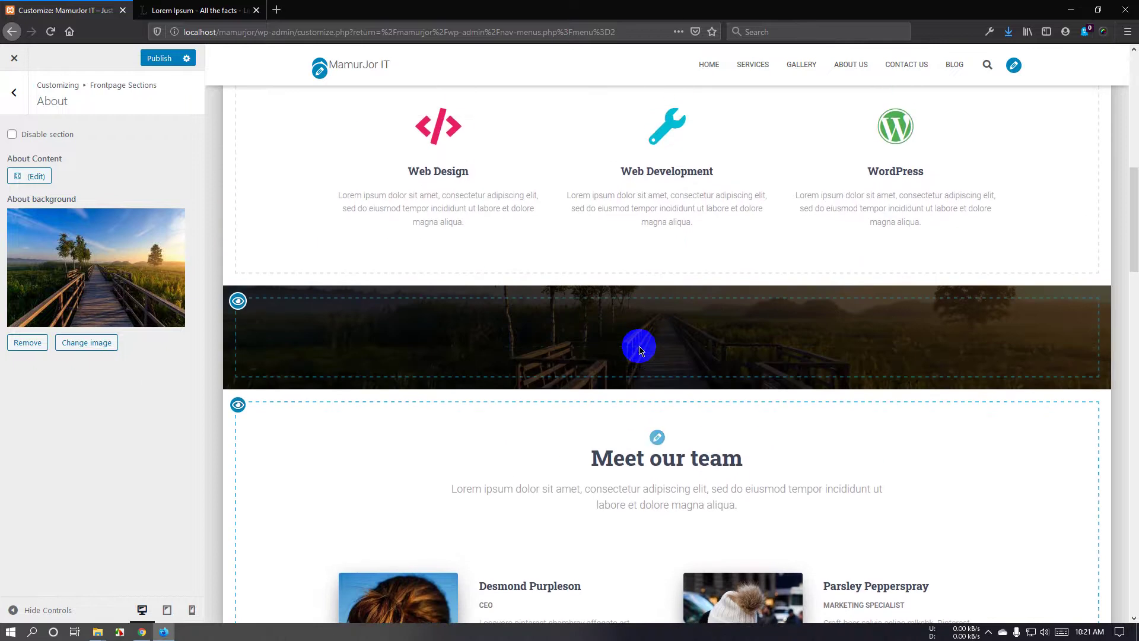
pyautogui.click(33, 175)
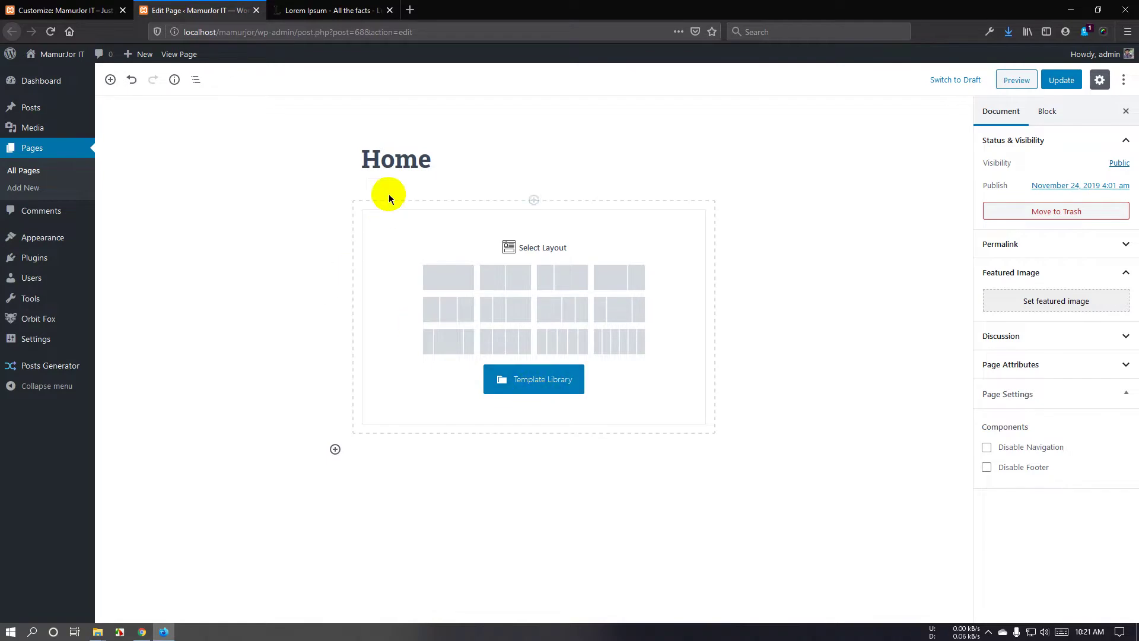
# Choose the single-column layout for the Home page's section block and add a Paragraph block inside it.
pyautogui.click(457, 158)
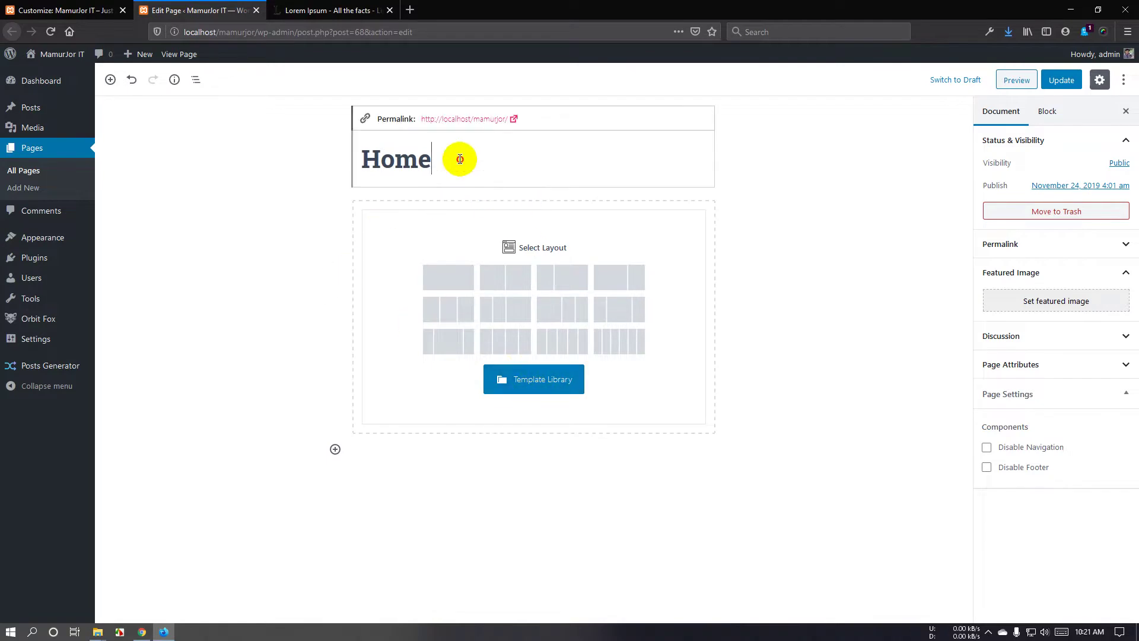
pyautogui.click(455, 285)
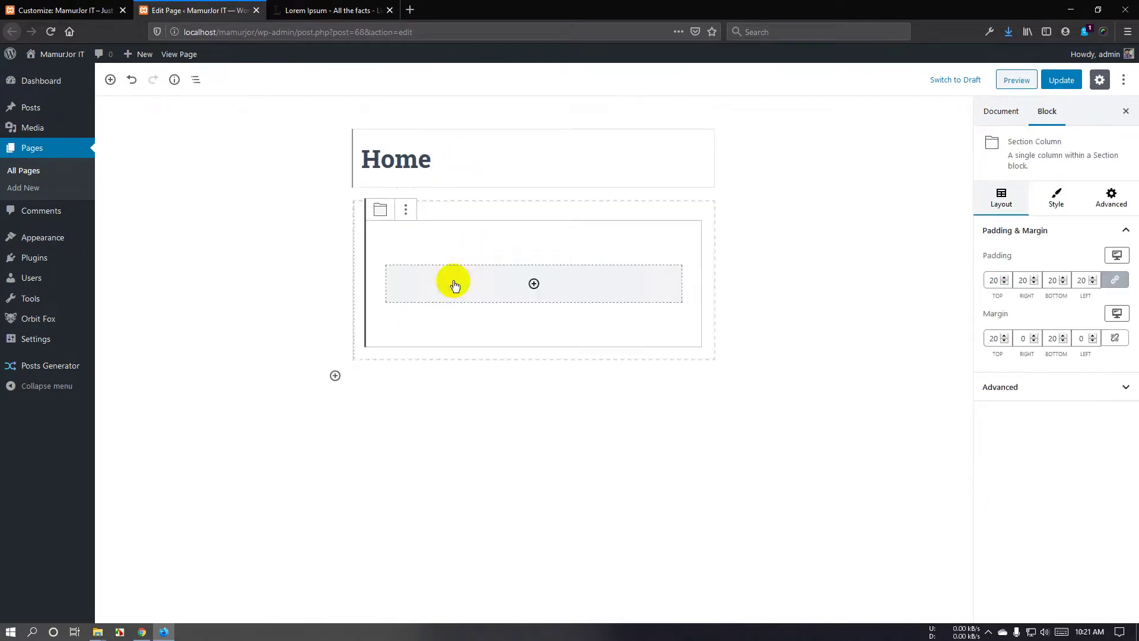
pyautogui.click(533, 284)
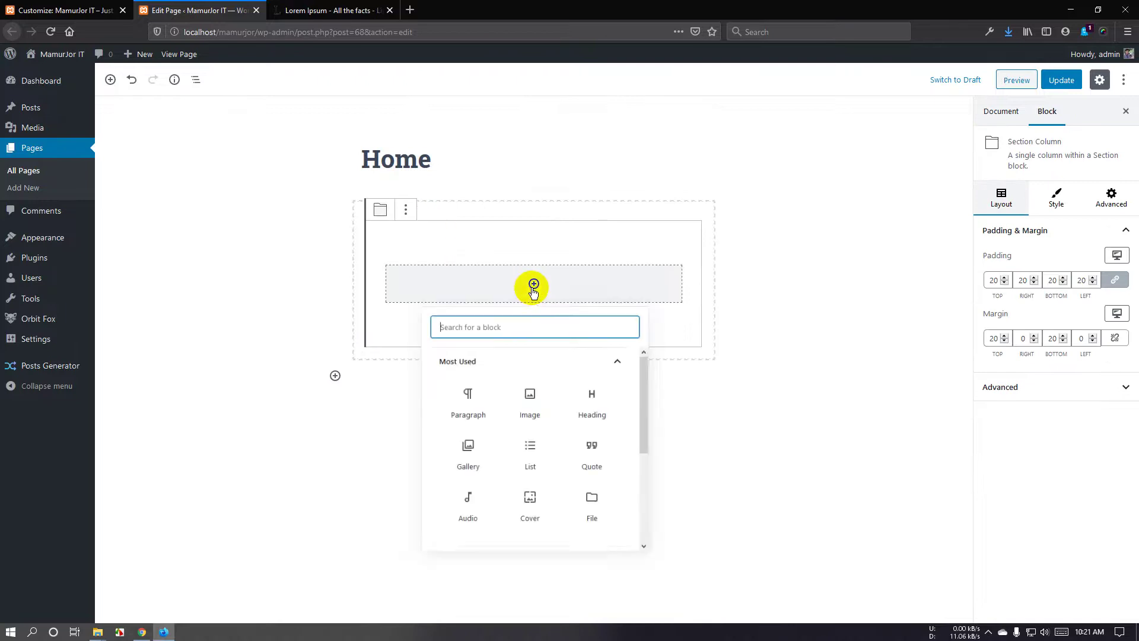
pyautogui.click(479, 419)
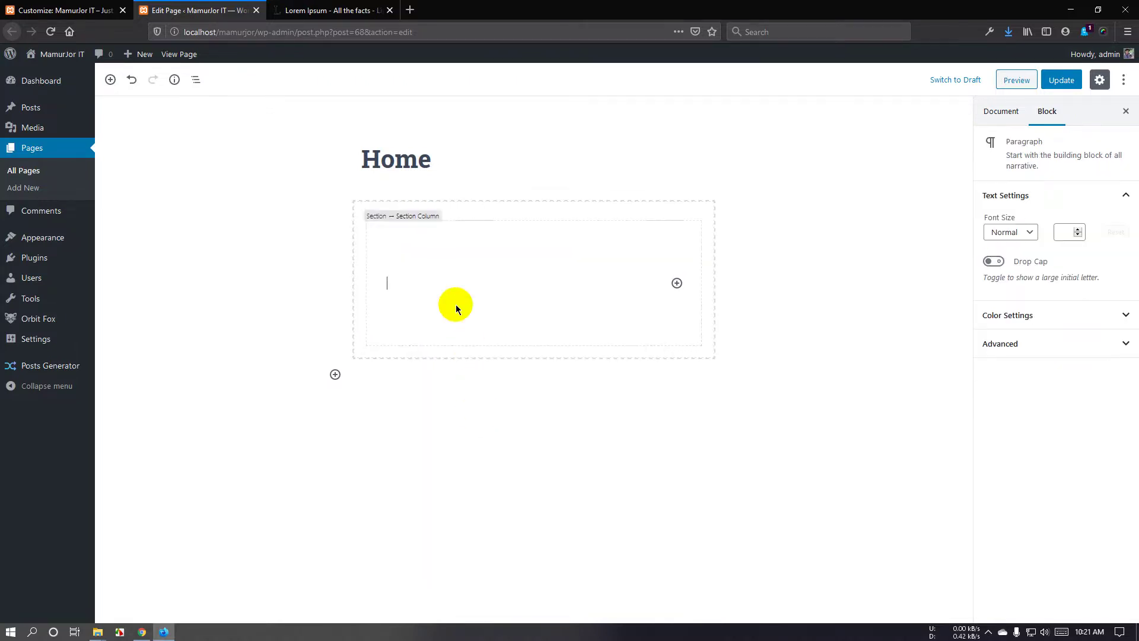
# Copy the "What is Lorem Ipsum?" text through "remaining essentially unchanged." from lipsum.com into the new paragraph and update the Home page.
pyautogui.click(353, 10)
pyautogui.click(371, 236)
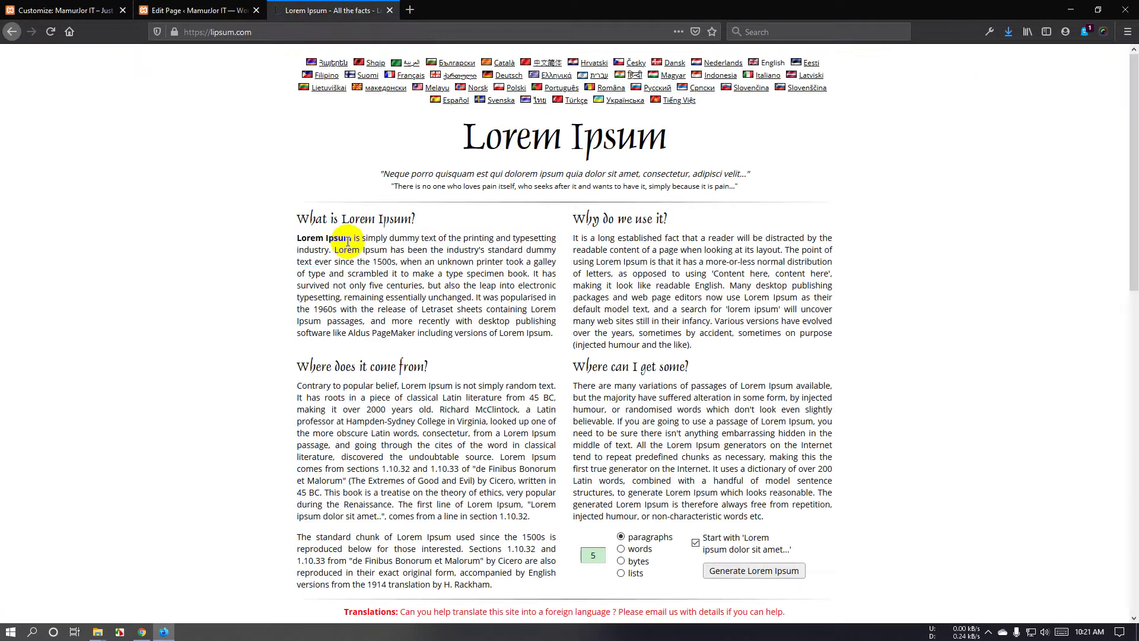
pyautogui.moveTo(297, 237); pyautogui.dragTo(474, 292)
pyautogui.hotkey('ctrl', 'c')
pyautogui.click(196, 10)
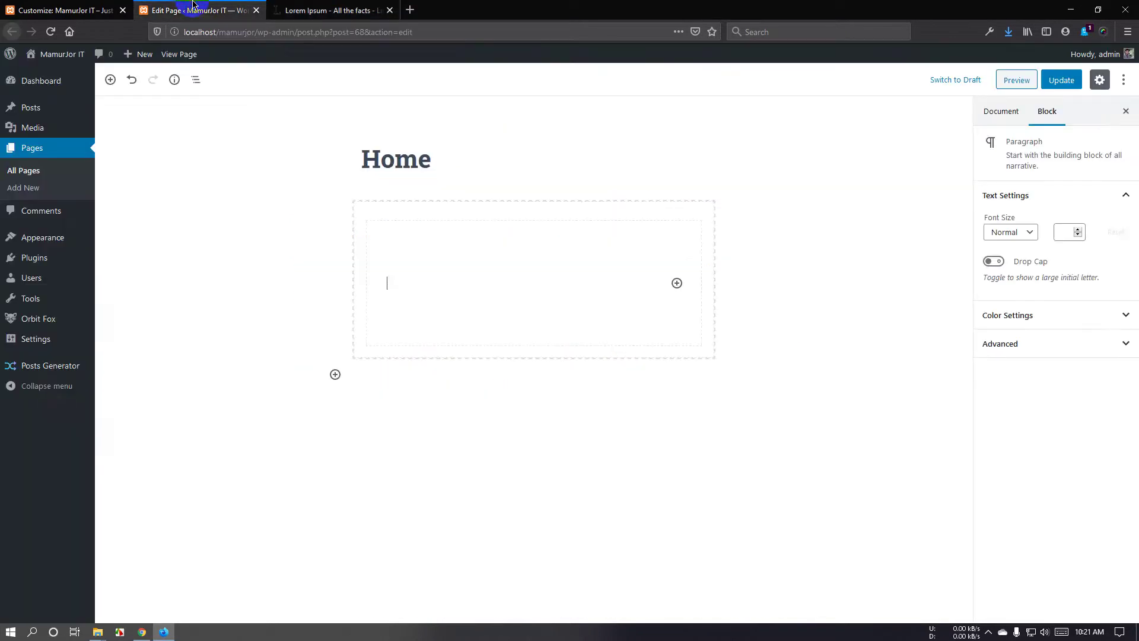
pyautogui.hotkey('ctrl', 'v')
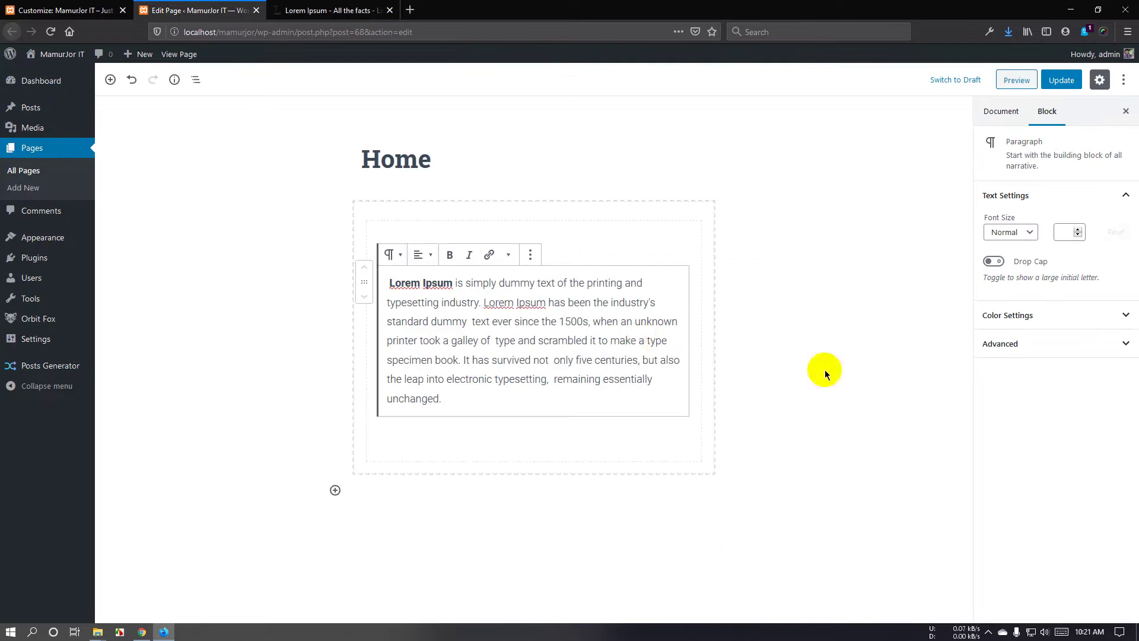
pyautogui.click(1065, 86)
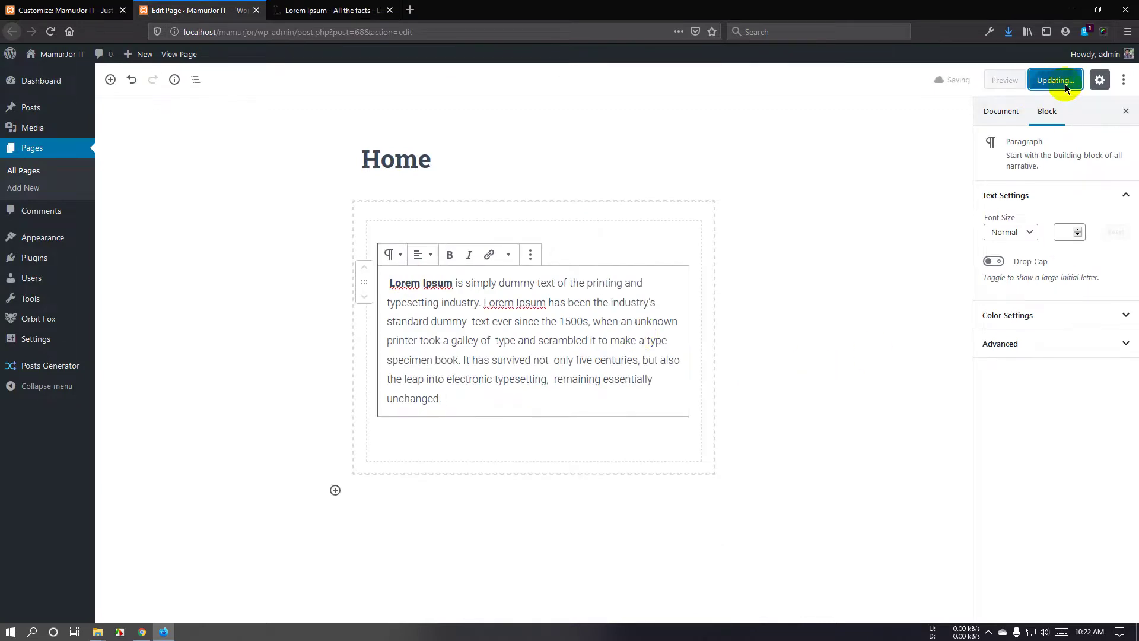
# Publish the customizer changes and reload the customizer to check the About section in the preview.
pyautogui.click(71, 10)
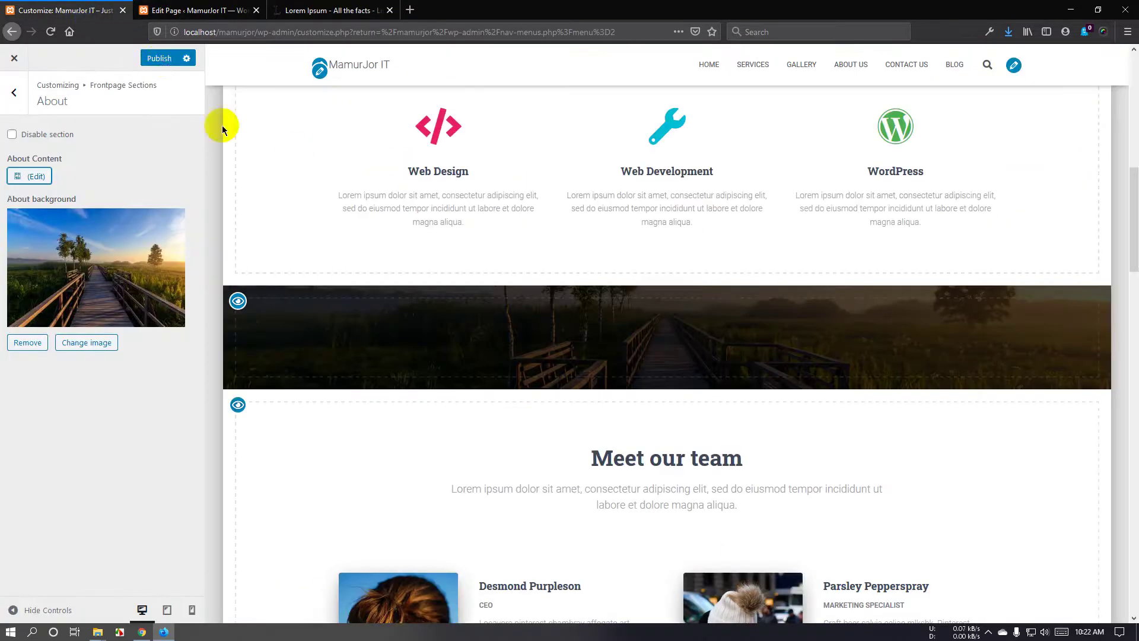
pyautogui.click(163, 59)
pyautogui.click(51, 35)
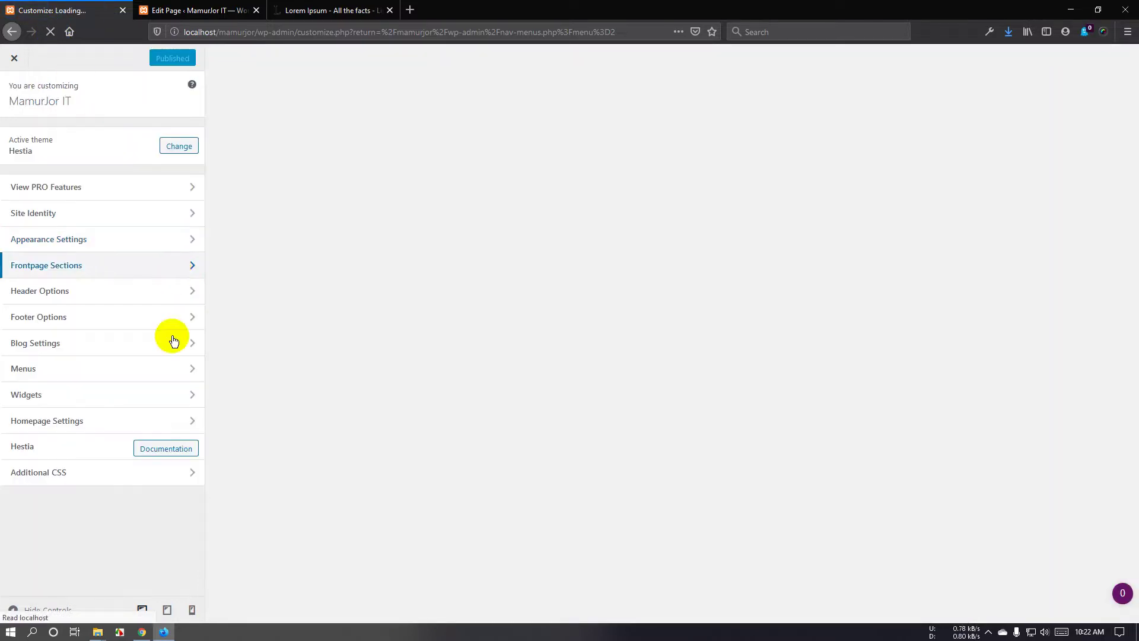
pyautogui.scroll(-10, 645, 369)
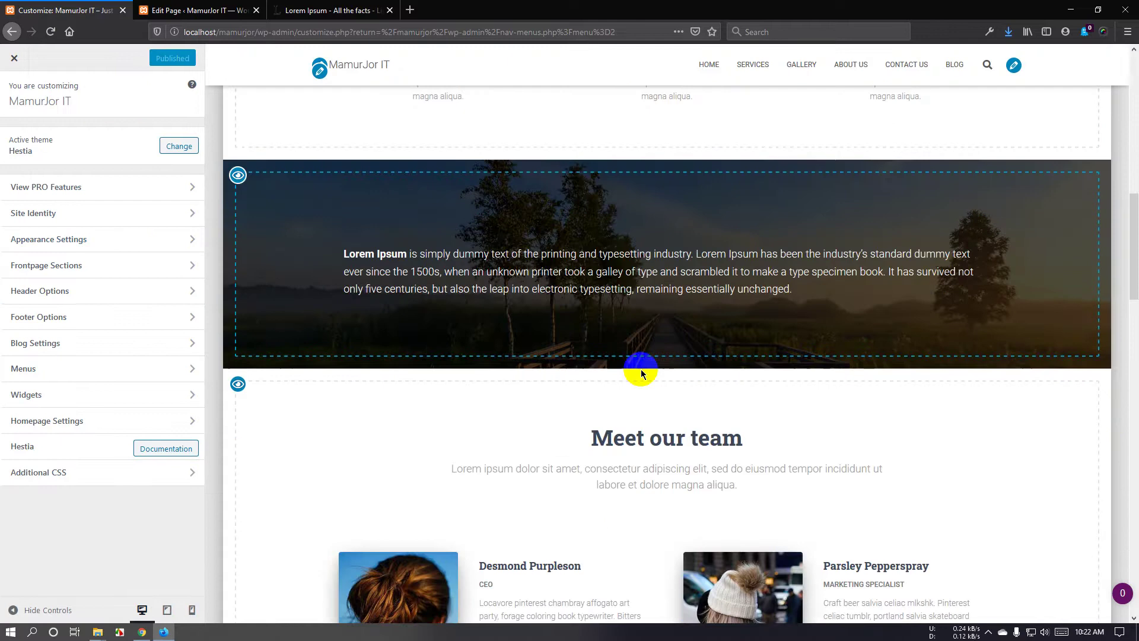
# Activate the Disable Gutenberg plugin and open the Home page in the classic editor.
pyautogui.hotkey('ctrl', 'Tab')
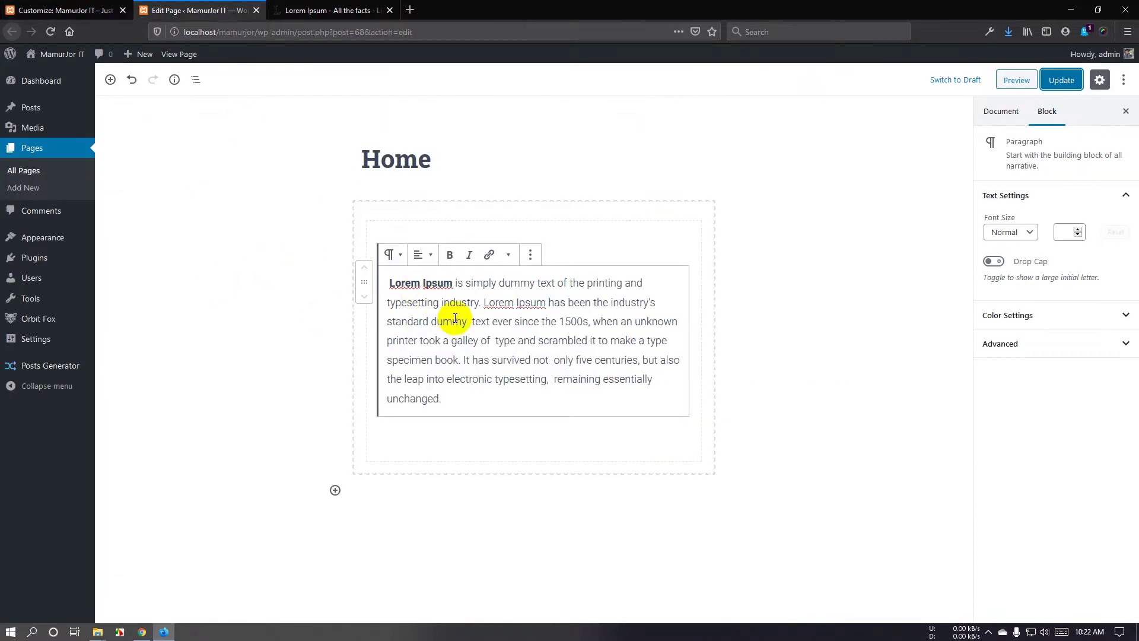
pyautogui.moveTo(54, 257)
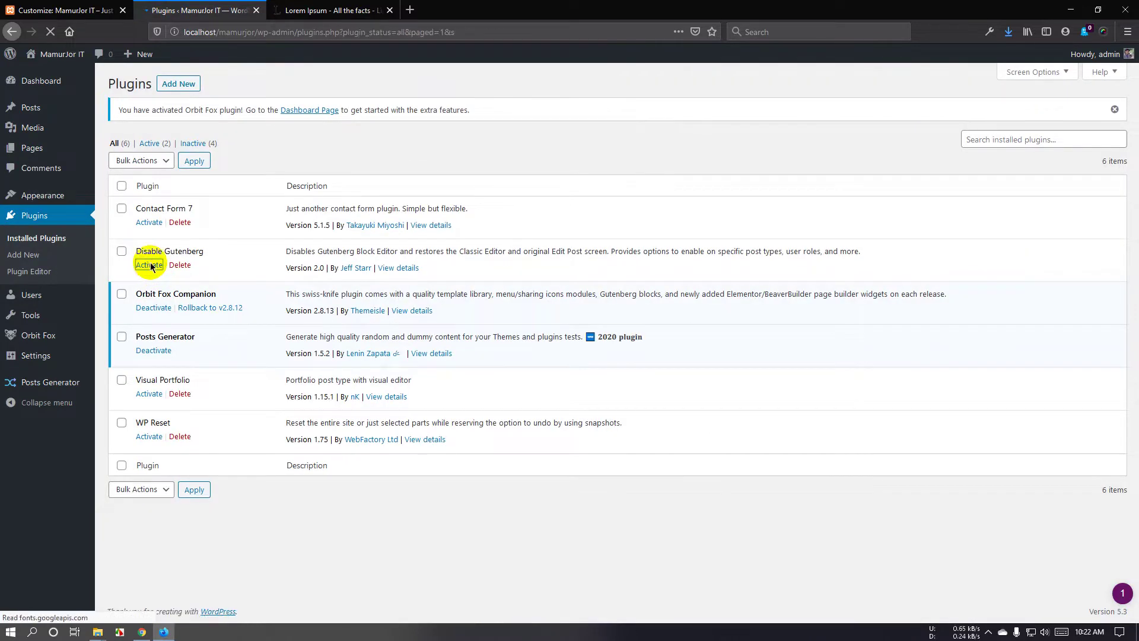
pyautogui.click(50, 148)
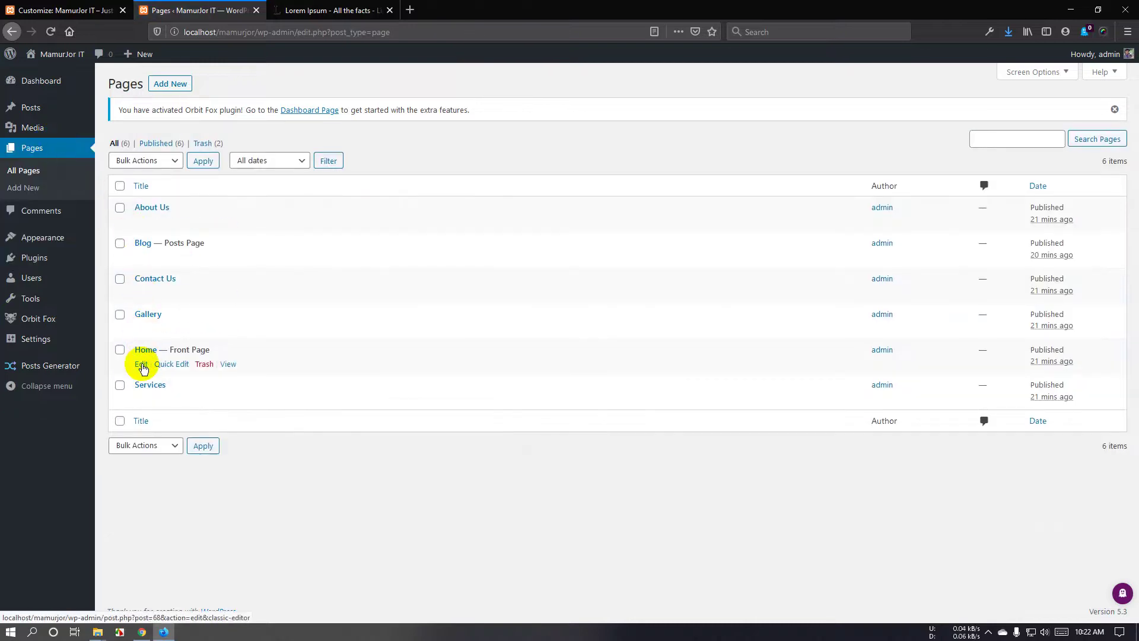
pyautogui.click(142, 364)
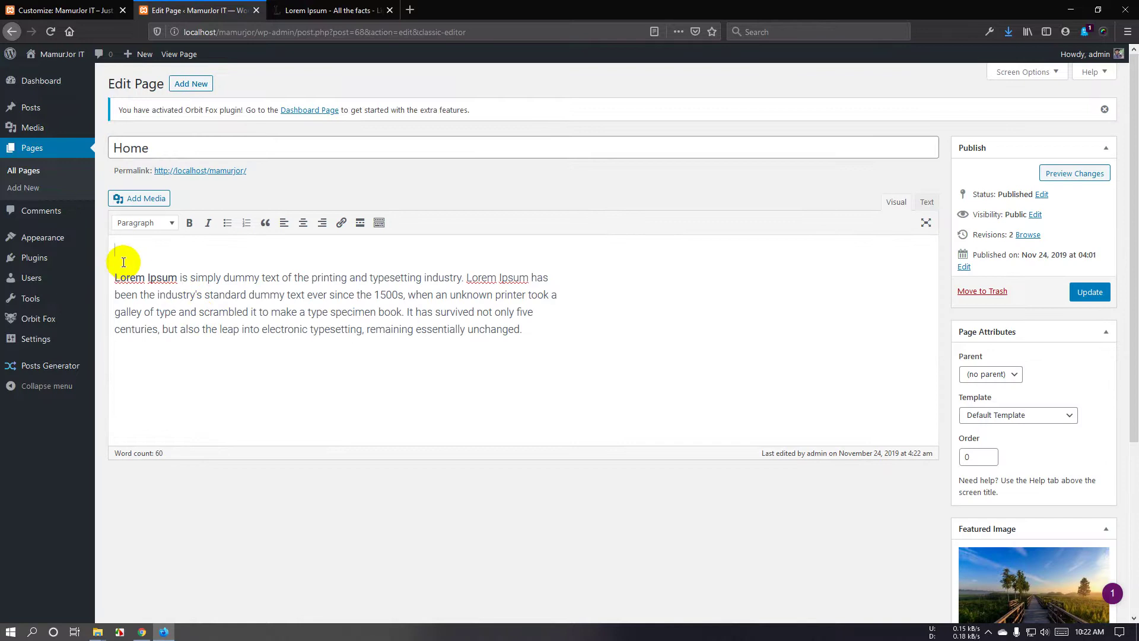
# Delete the empty line above the Lorem Ipsum paragraph and update the Home page.
pyautogui.click(116, 250)
pyautogui.press('Delete')
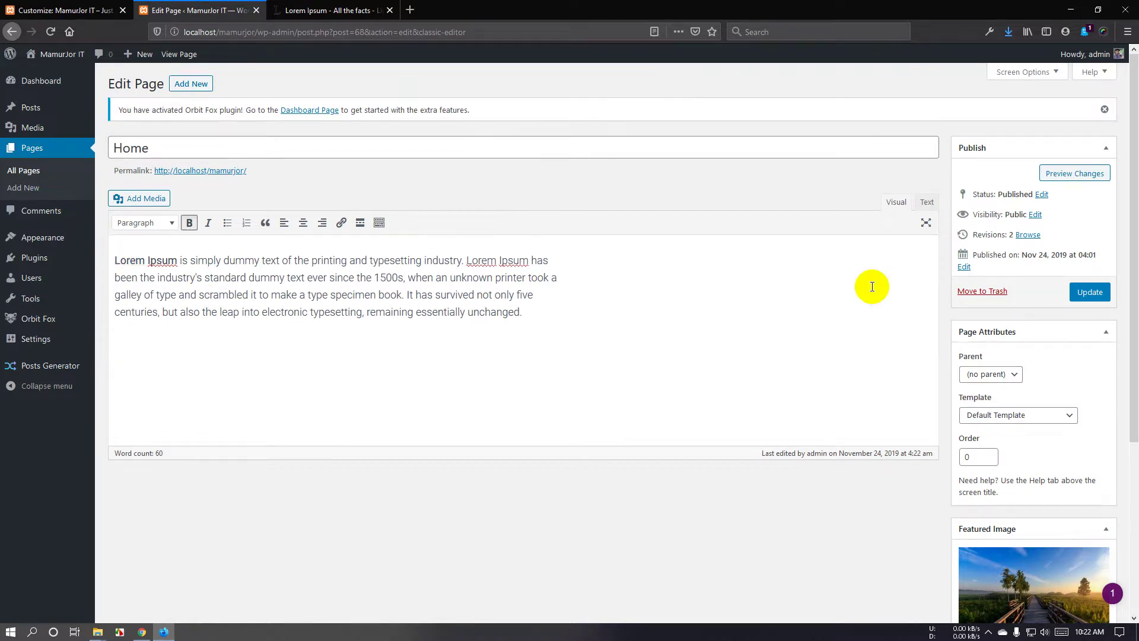
pyautogui.click(1088, 293)
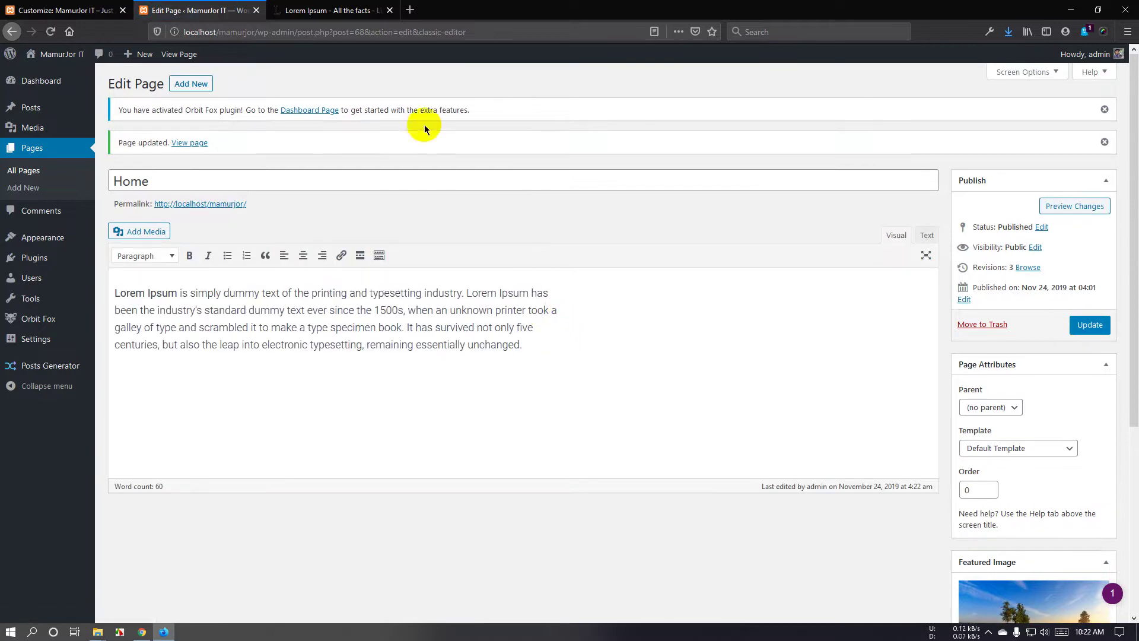
# Open the site's front page in a new tab and view the About section's text.
pyautogui.click(332, 10)
pyautogui.click(178, 17)
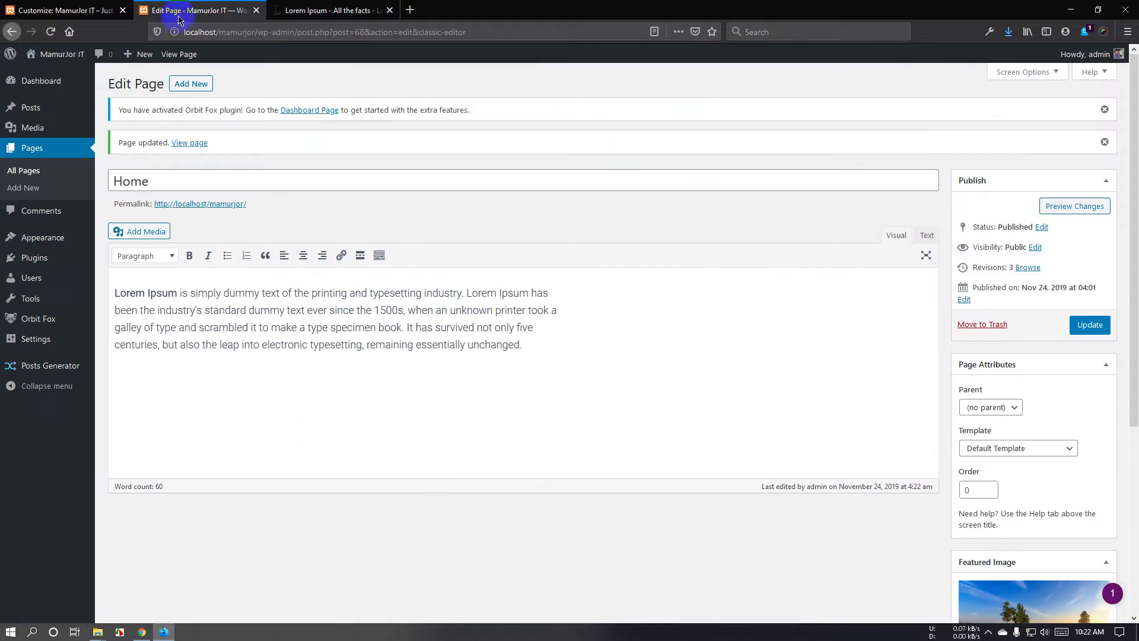
pyautogui.rightClick(61, 55)
pyautogui.click(89, 63)
pyautogui.click(296, 7)
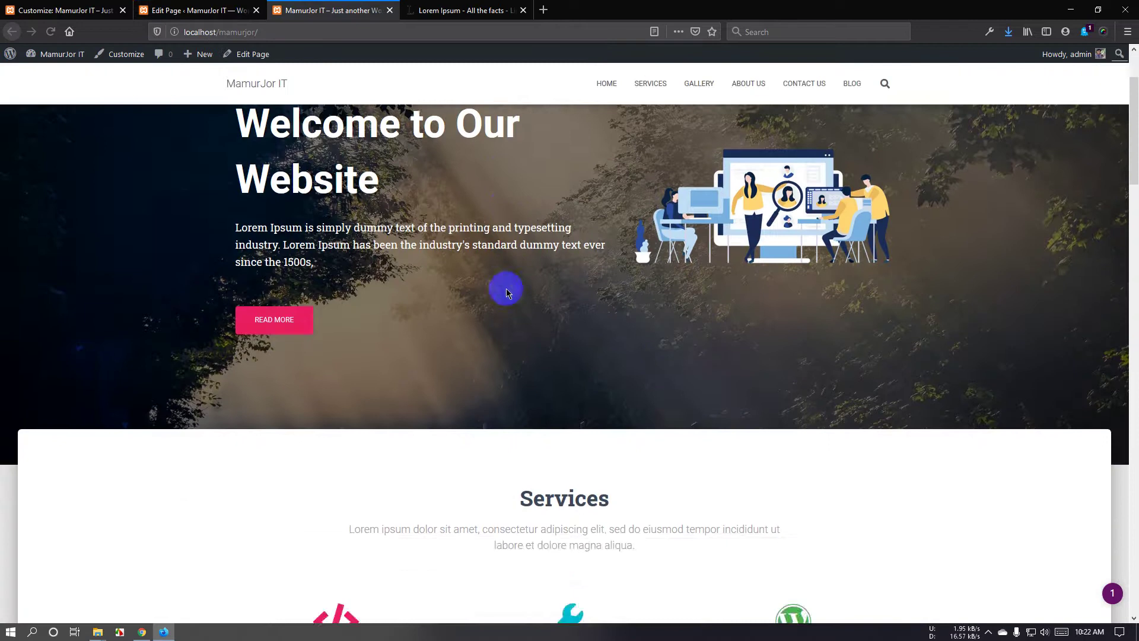
pyautogui.scroll(-10, 498, 290)
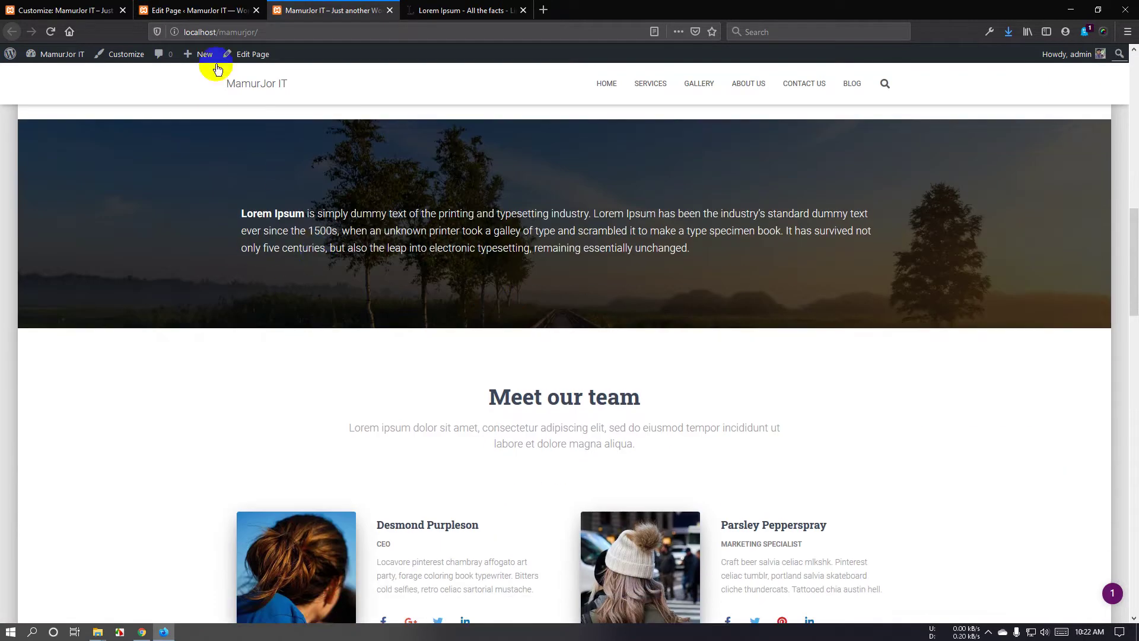
# Return to the Home page editor and try bold formatting on the whole paragraph.
pyautogui.click(196, 10)
pyautogui.click(572, 374)
pyautogui.moveTo(572, 373); pyautogui.dragTo(69, 262)
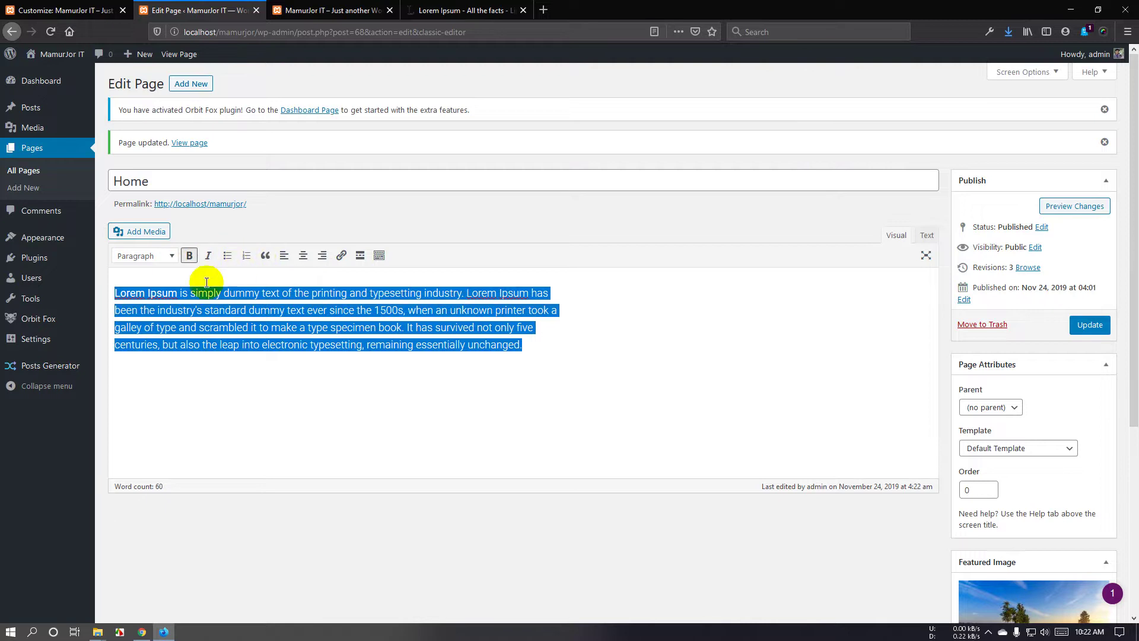
pyautogui.click(189, 258)
pyautogui.click(189, 259)
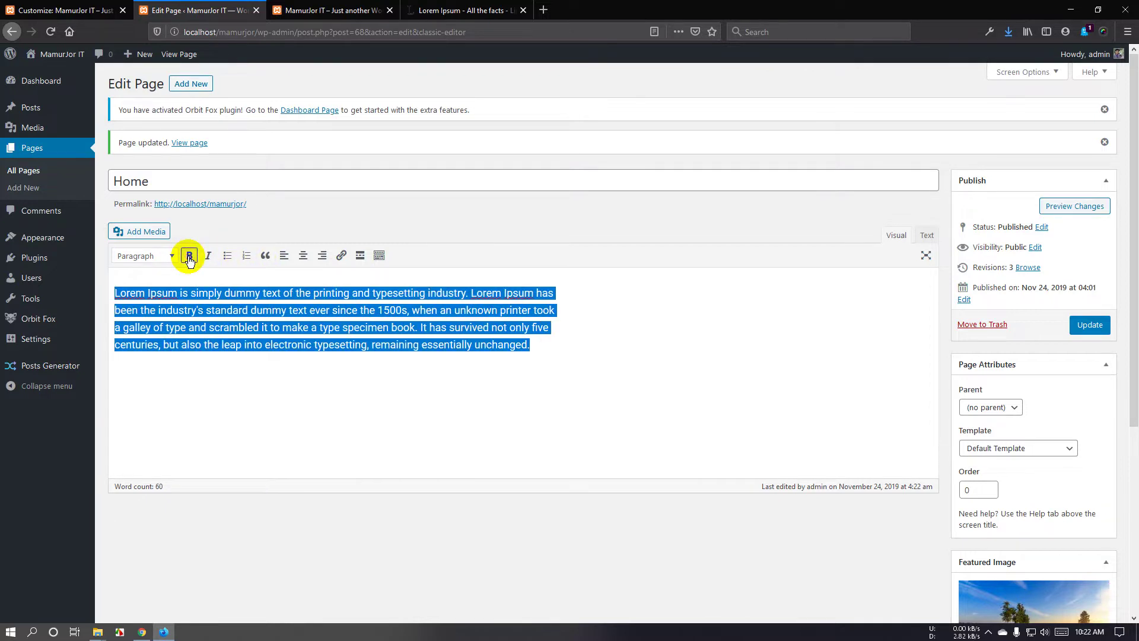
pyautogui.click(273, 347)
# Select the whole paragraph and try italic and bulleted-list formatting on it.
pyautogui.moveTo(579, 352); pyautogui.dragTo(30, 287)
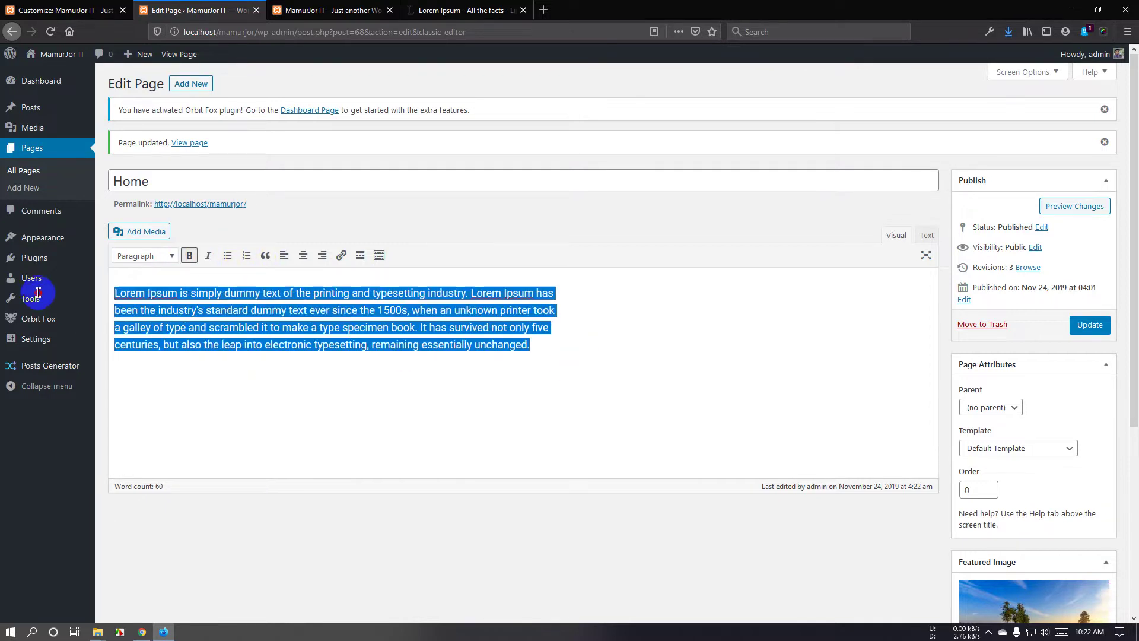
pyautogui.click(160, 255)
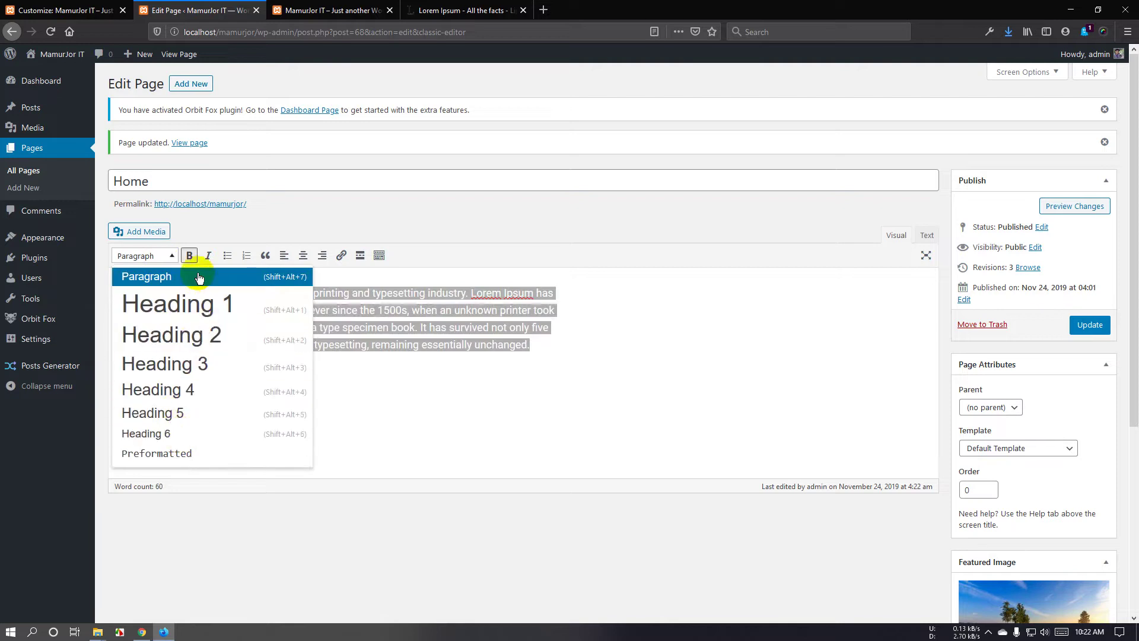
pyautogui.click(209, 257)
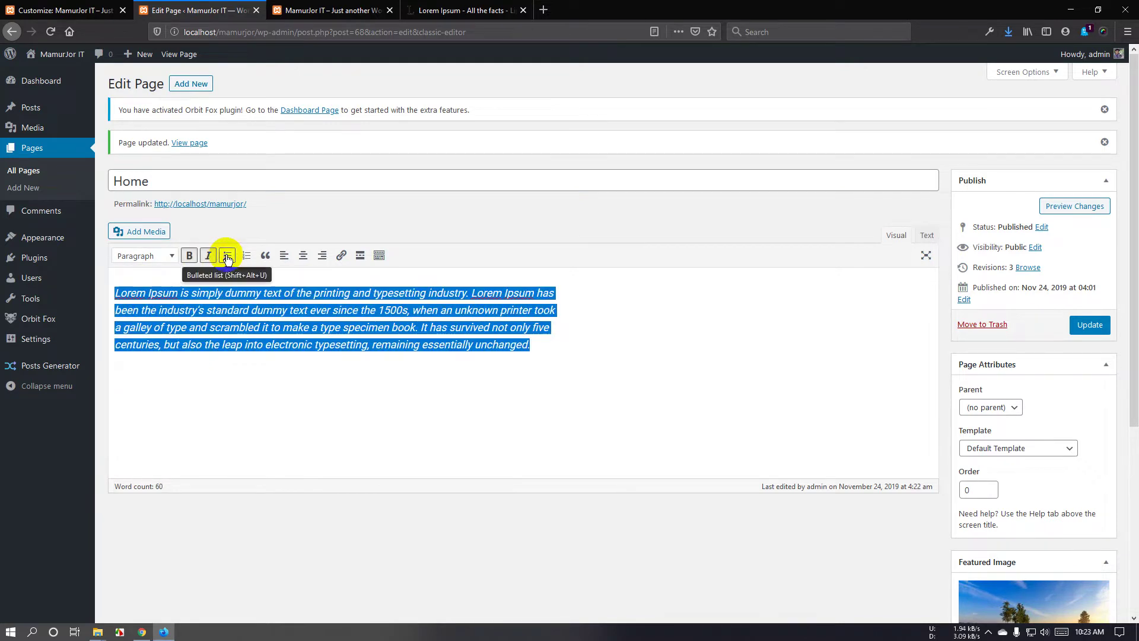
pyautogui.click(227, 257)
pyautogui.click(228, 257)
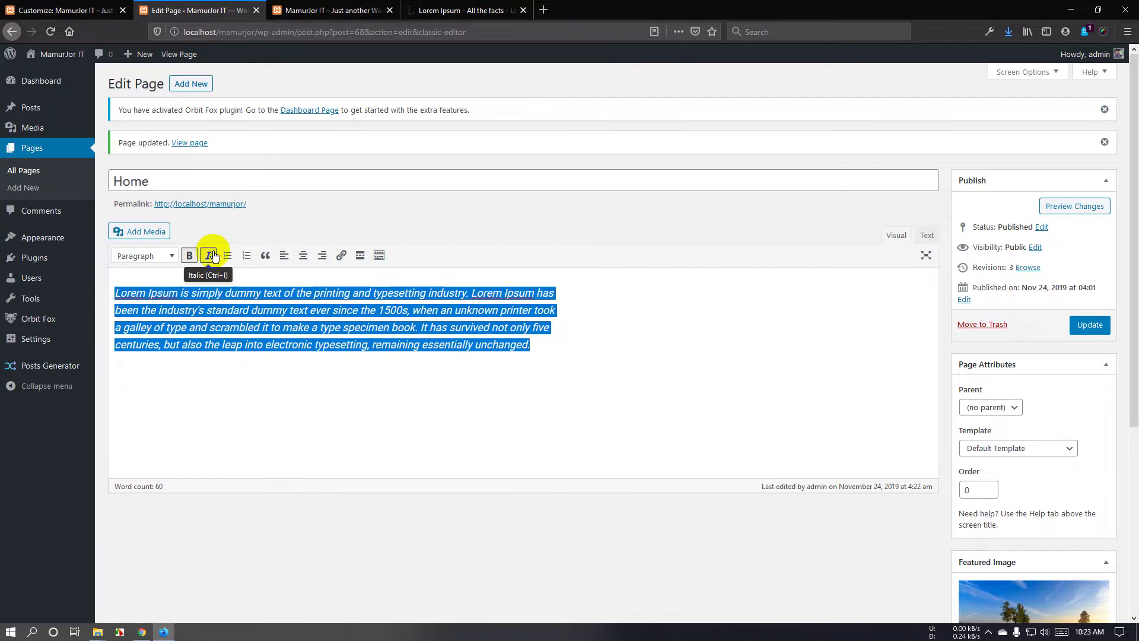
pyautogui.click(208, 255)
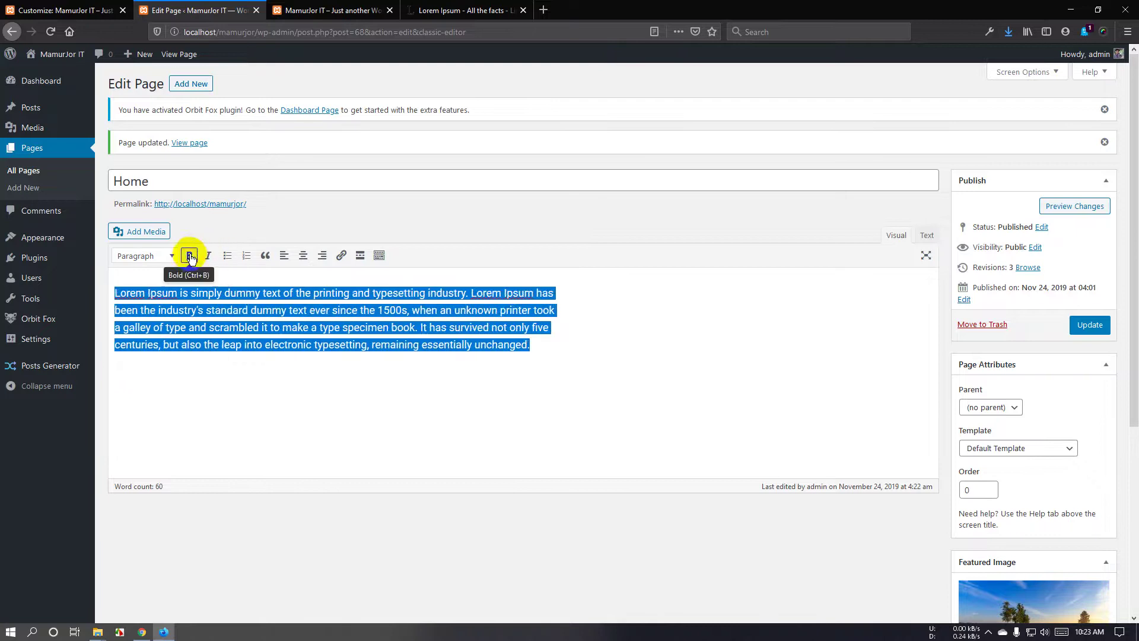
# Remove the bold formatting from the paragraph, centre-align it, and update the Home page.
pyautogui.click(304, 258)
pyautogui.click(340, 325)
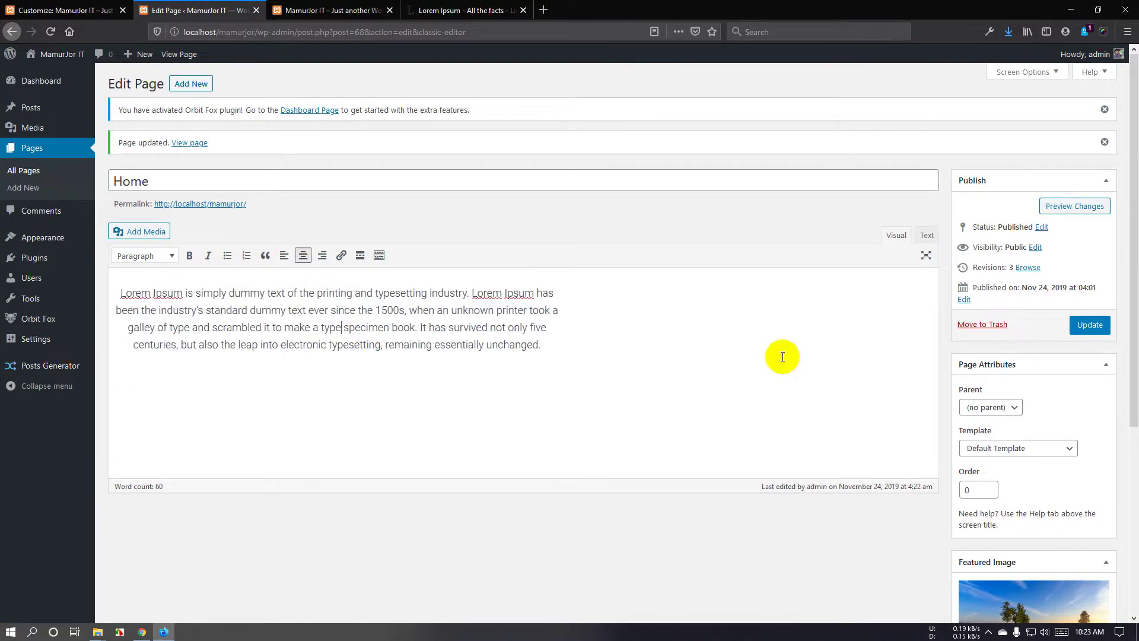
pyautogui.click(1098, 326)
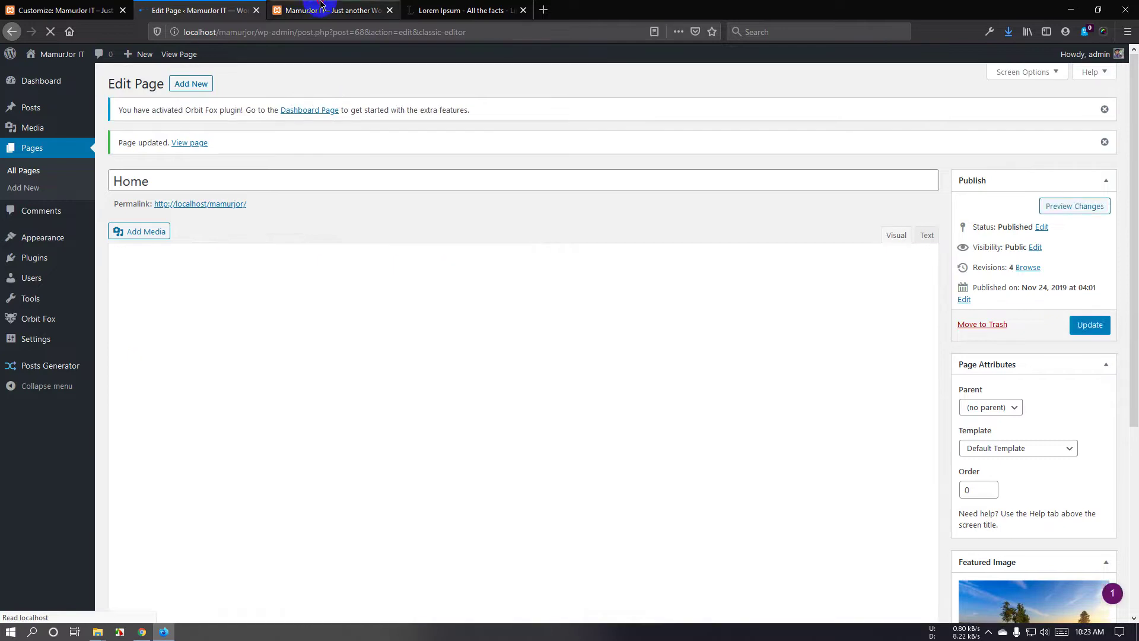
# Reload the site's front page and check the About paragraph's alignment and background between Services and "Meet our team".
pyautogui.click(332, 10)
pyautogui.click(50, 31)
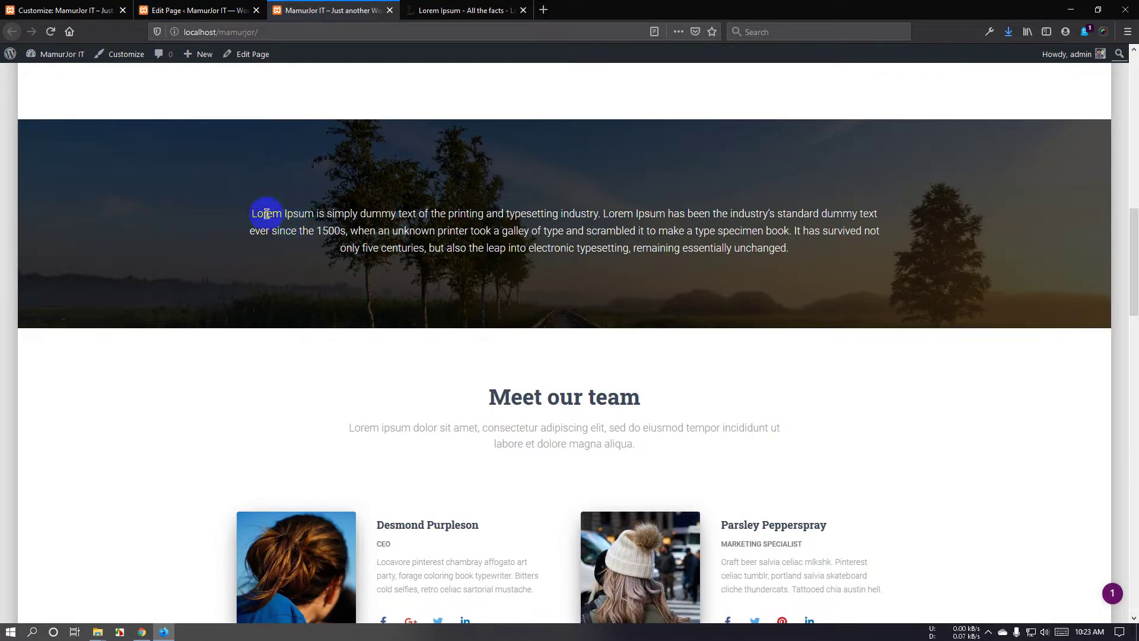
pyautogui.moveTo(253, 211); pyautogui.dragTo(770, 247)
pyautogui.click(522, 247)
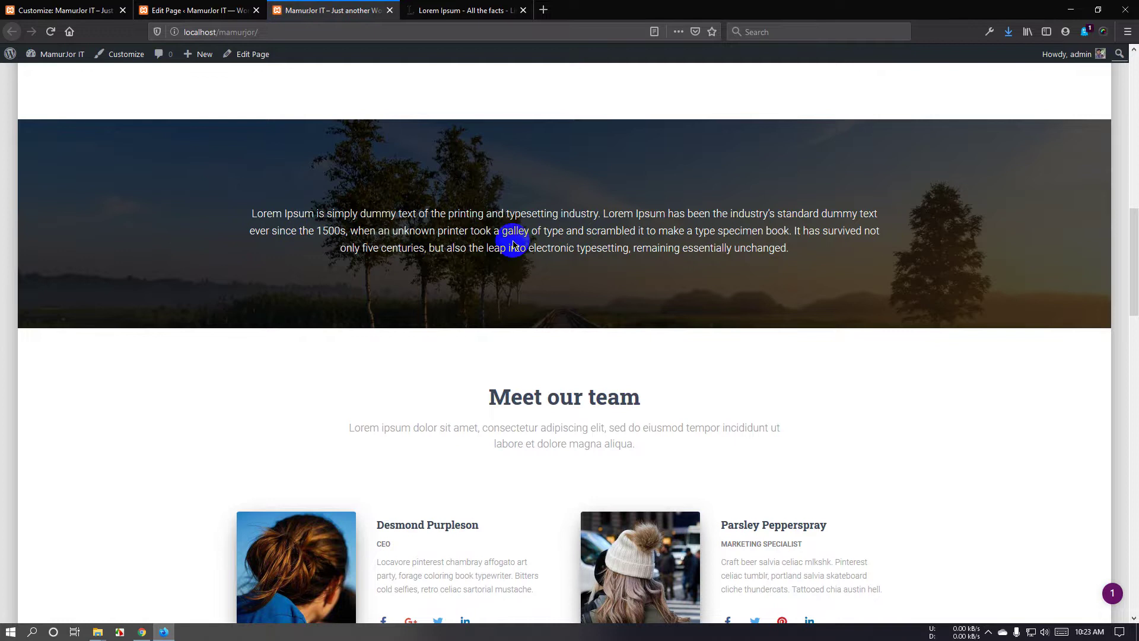
pyautogui.scroll(1, 508, 241)
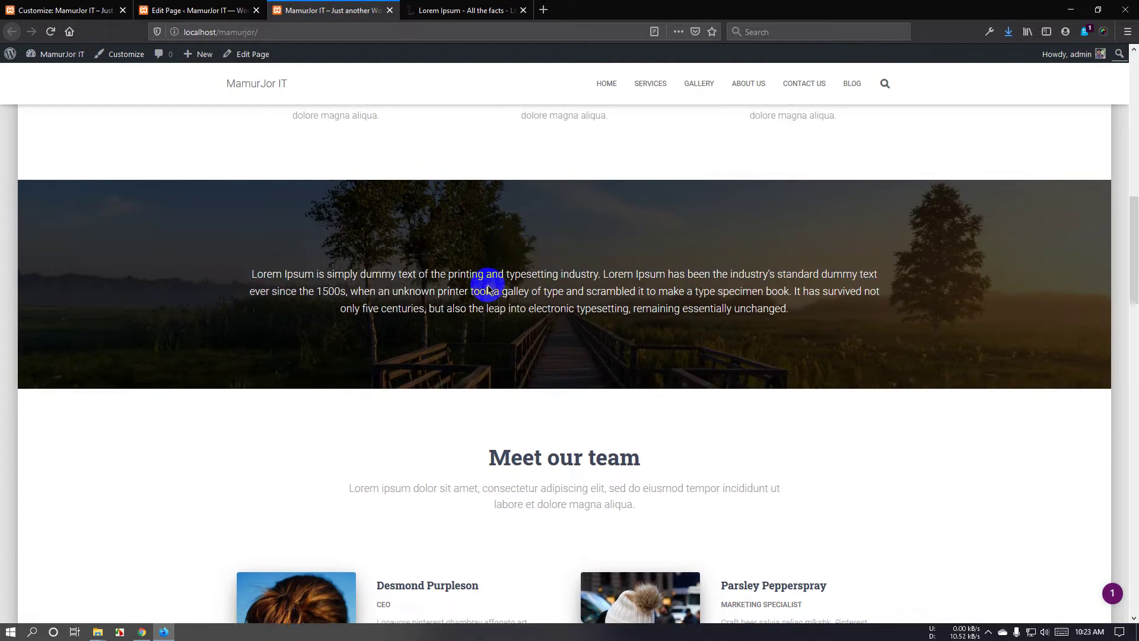
pyautogui.scroll(2, 608, 300)
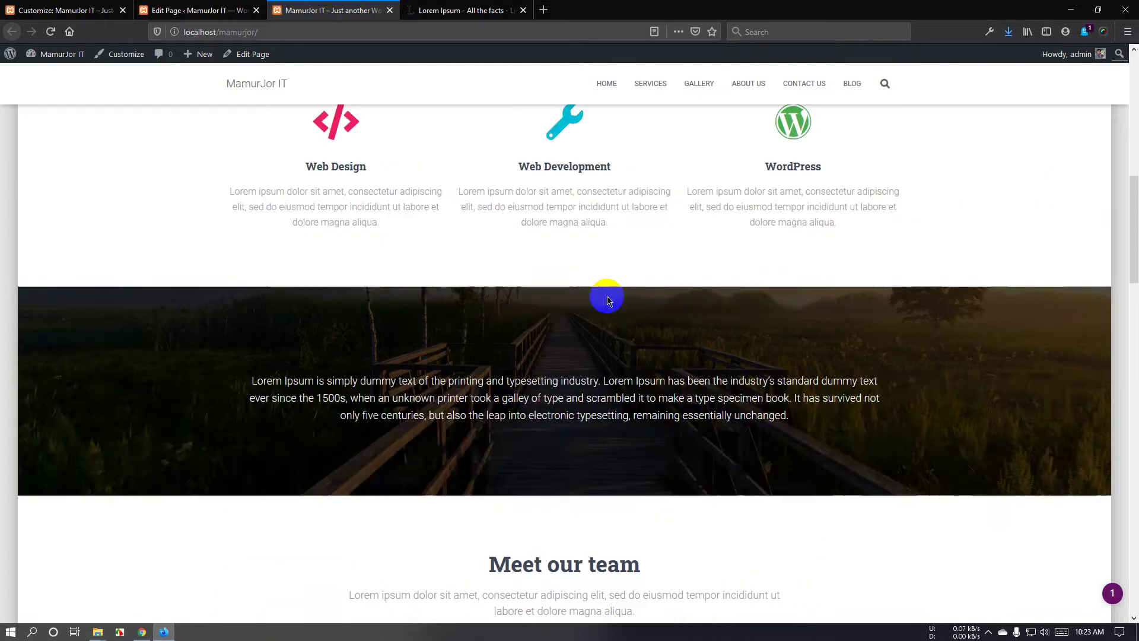
# Return to the Home page editor and add a centred Heading 2 reading "About Us" above the paragraph.
pyautogui.scroll(-2, 608, 301)
pyautogui.click(194, 9)
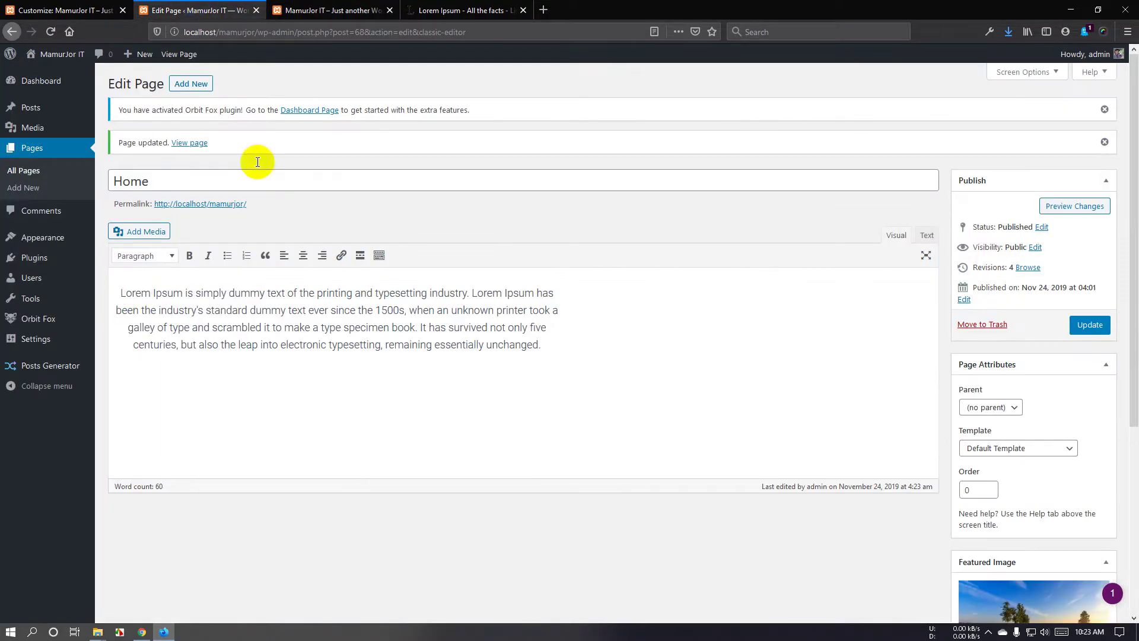
pyautogui.click(117, 292)
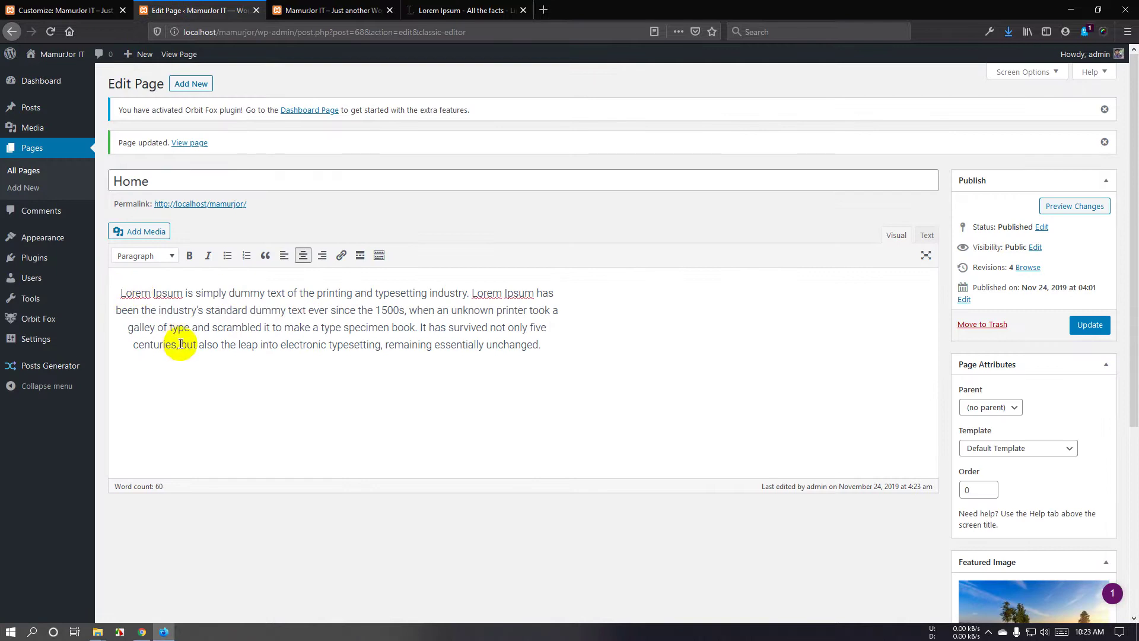
pyautogui.press('Return')
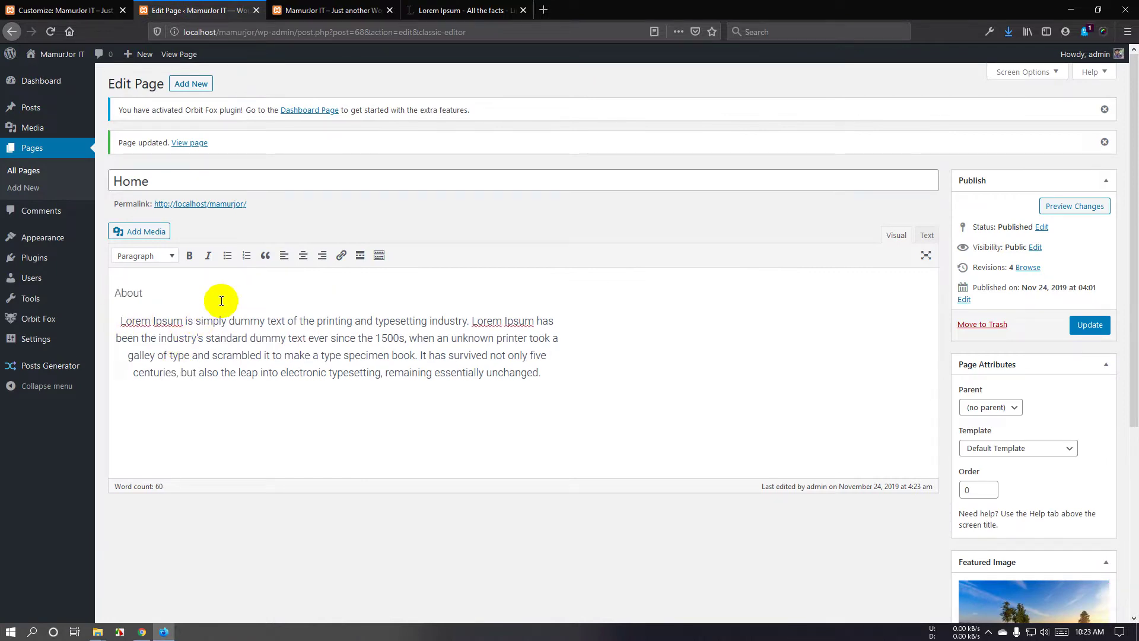
pyautogui.moveTo(221, 301); pyautogui.dragTo(117, 292)
pyautogui.click(142, 255)
pyautogui.click(153, 344)
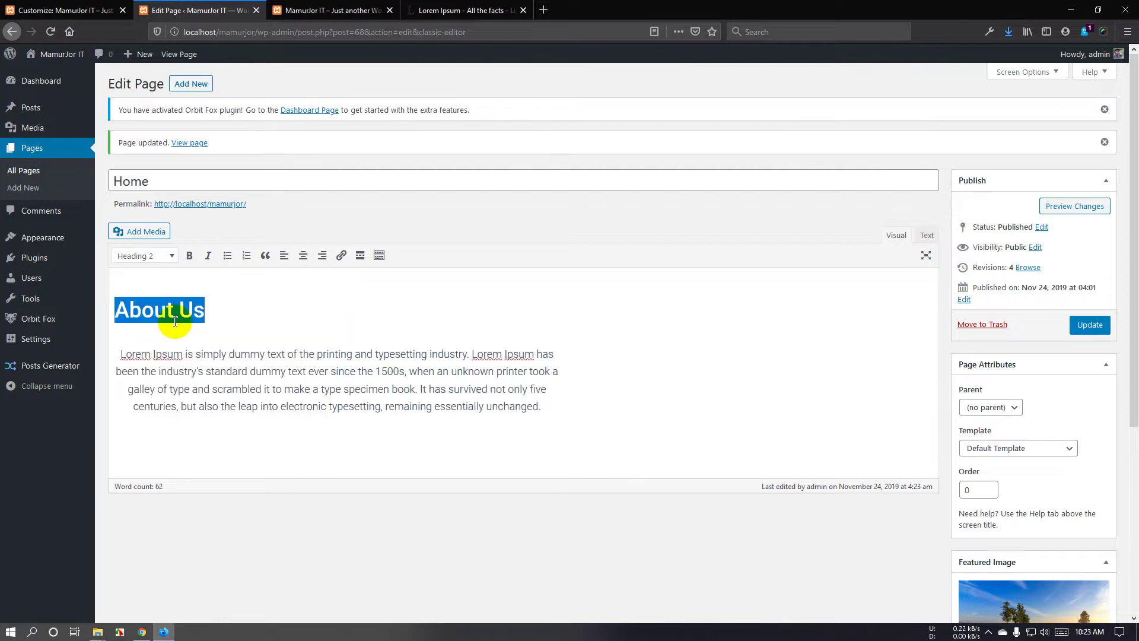
pyautogui.click(302, 255)
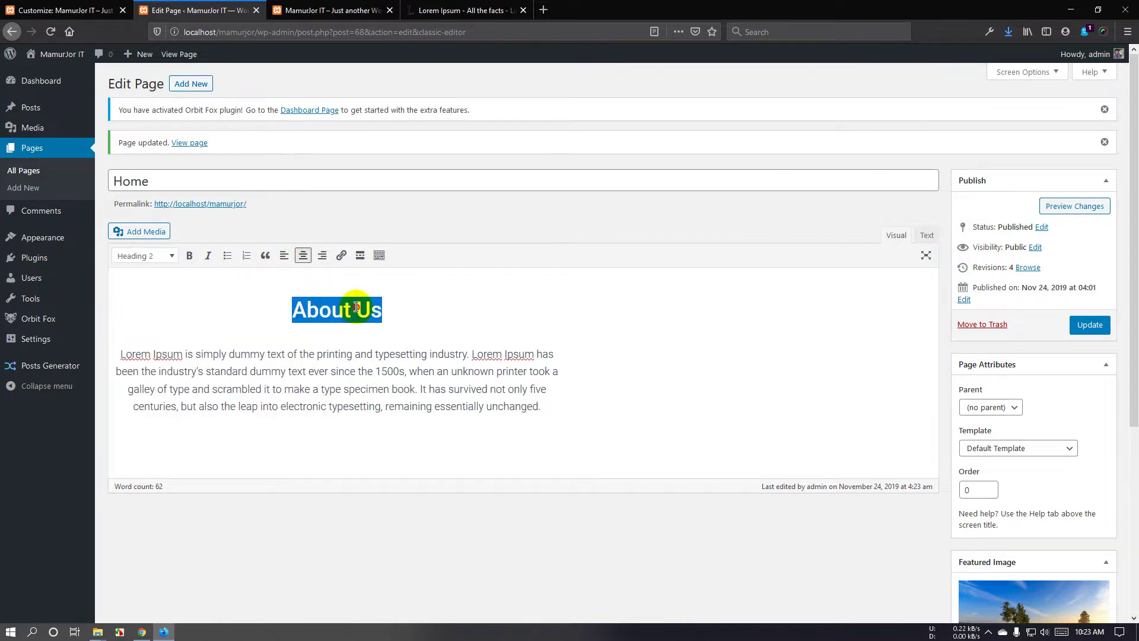
pyautogui.click(414, 355)
pyautogui.click(644, 409)
pyautogui.scroll(-1, 645, 410)
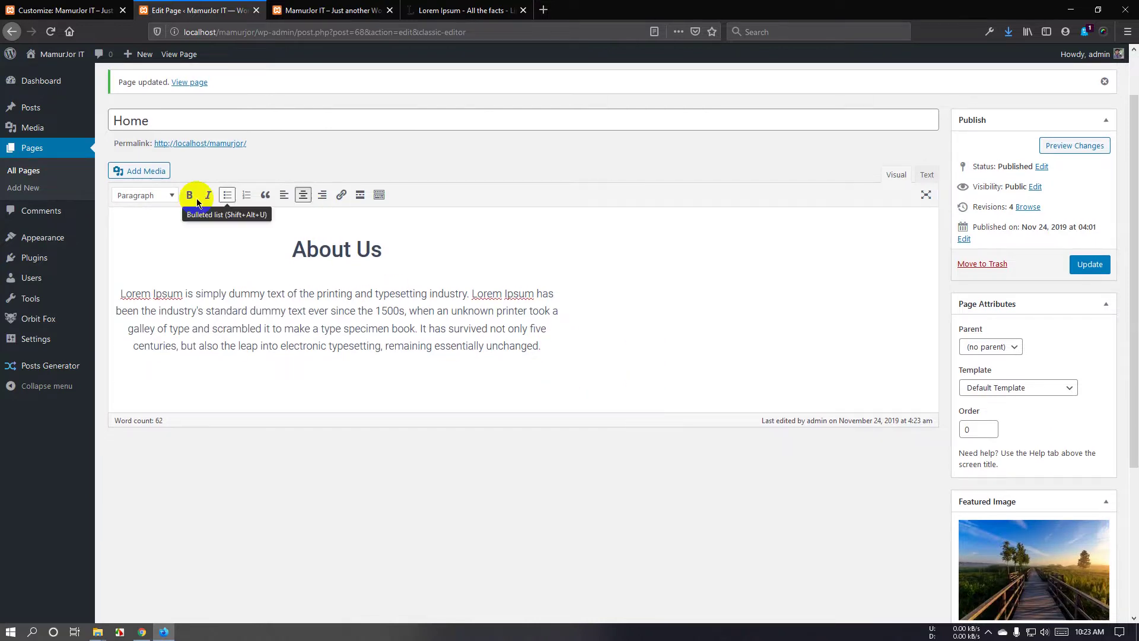
pyautogui.click(142, 197)
pyautogui.click(143, 198)
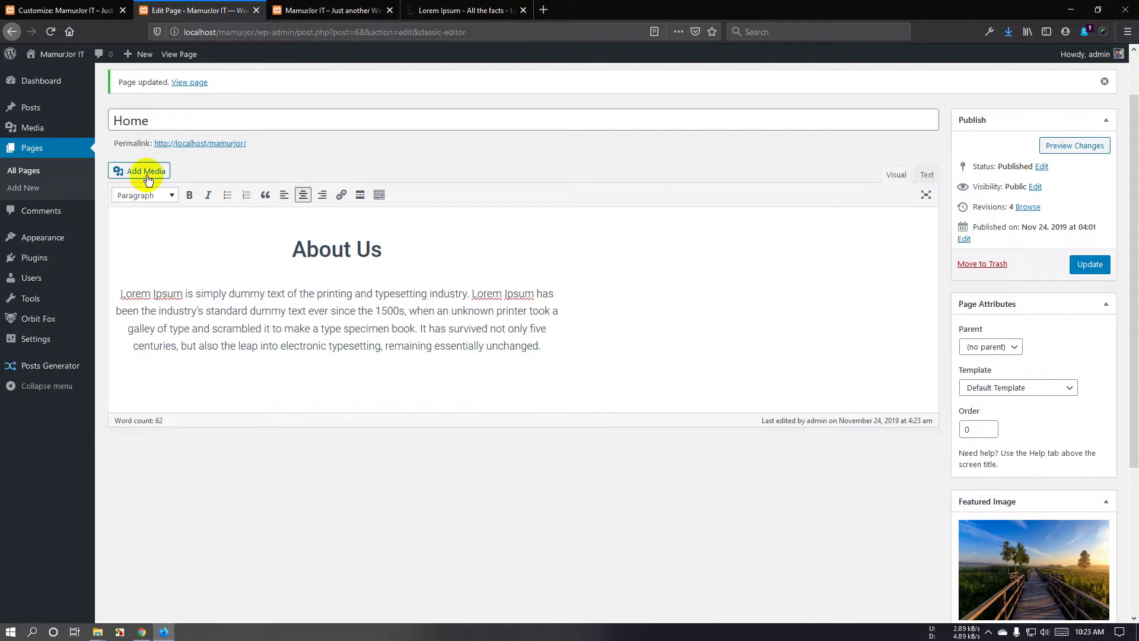
pyautogui.click(147, 173)
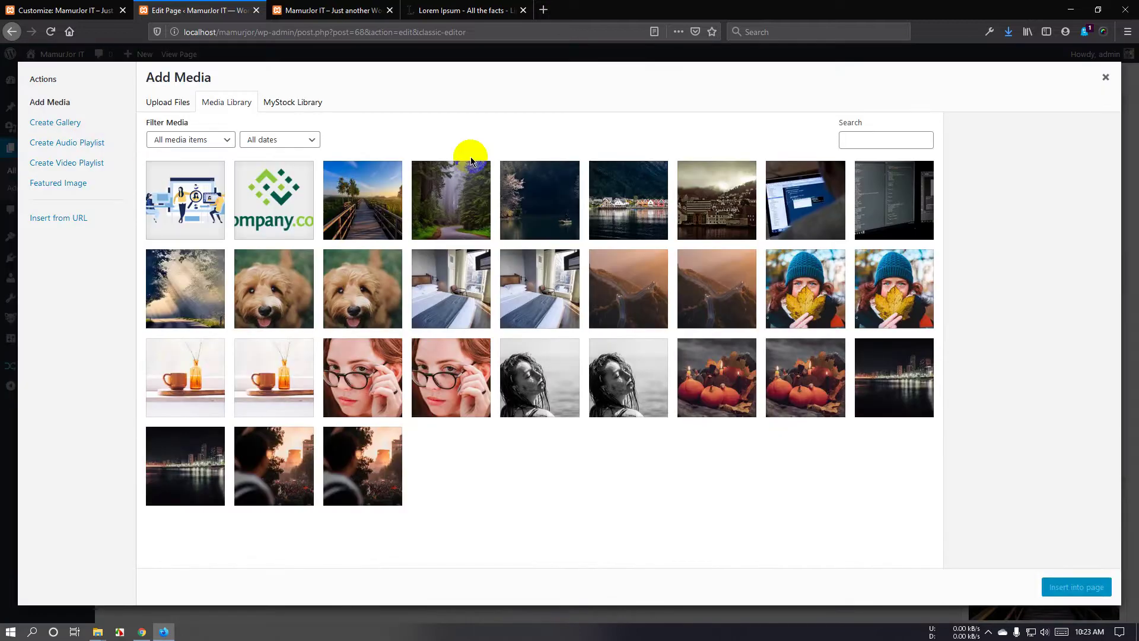
pyautogui.click(1106, 81)
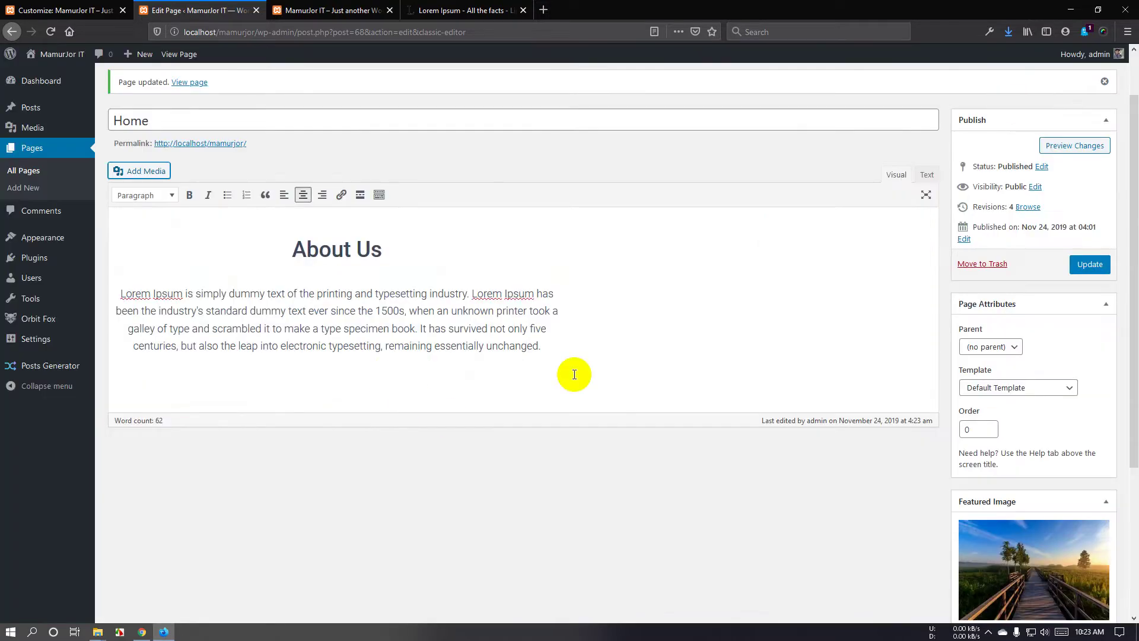
# In the page's HTML source, add a "Read More" button below the paragraph, styled "background-color: red; color: black; padding: 5px 15px; border-radious: 3px;", and preview it visually.
pyautogui.click(927, 176)
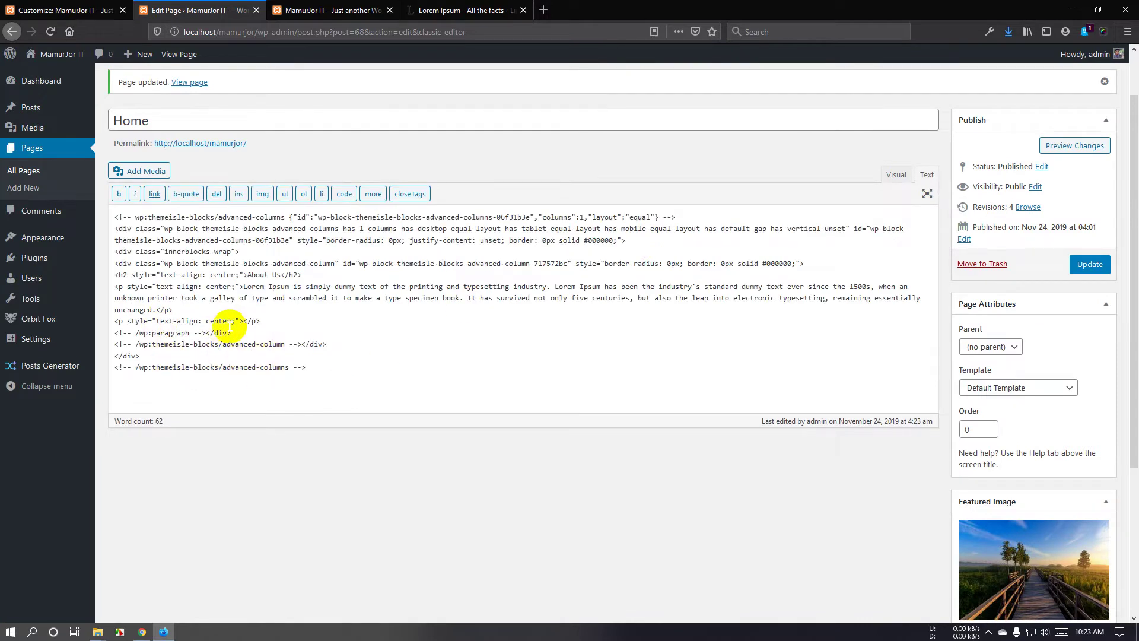
pyautogui.click(215, 310)
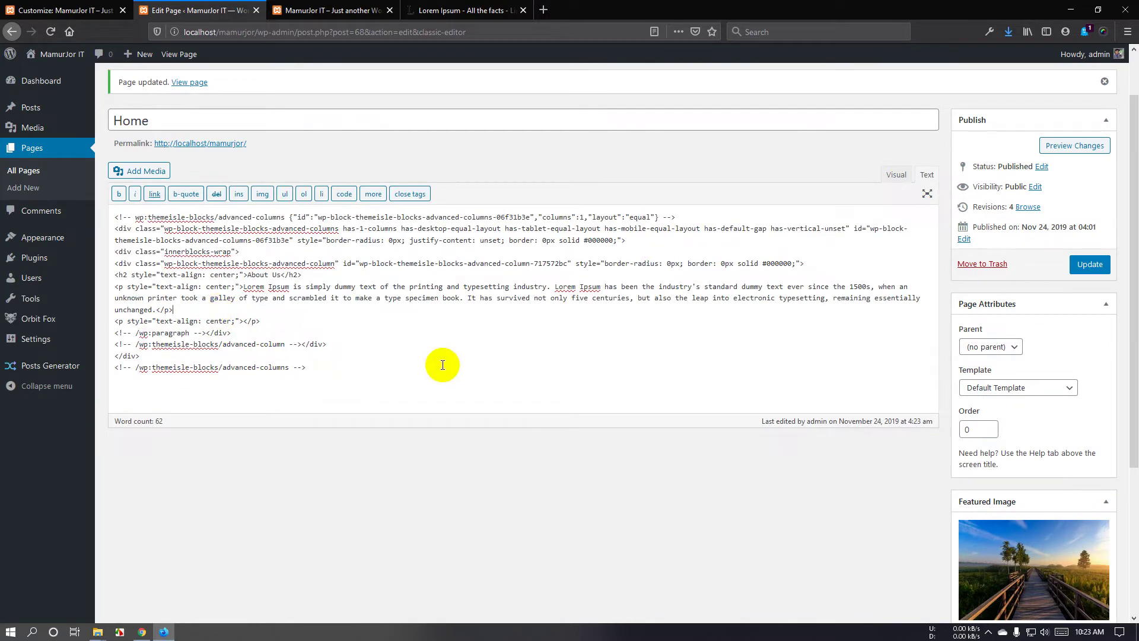
pyautogui.press('Return')
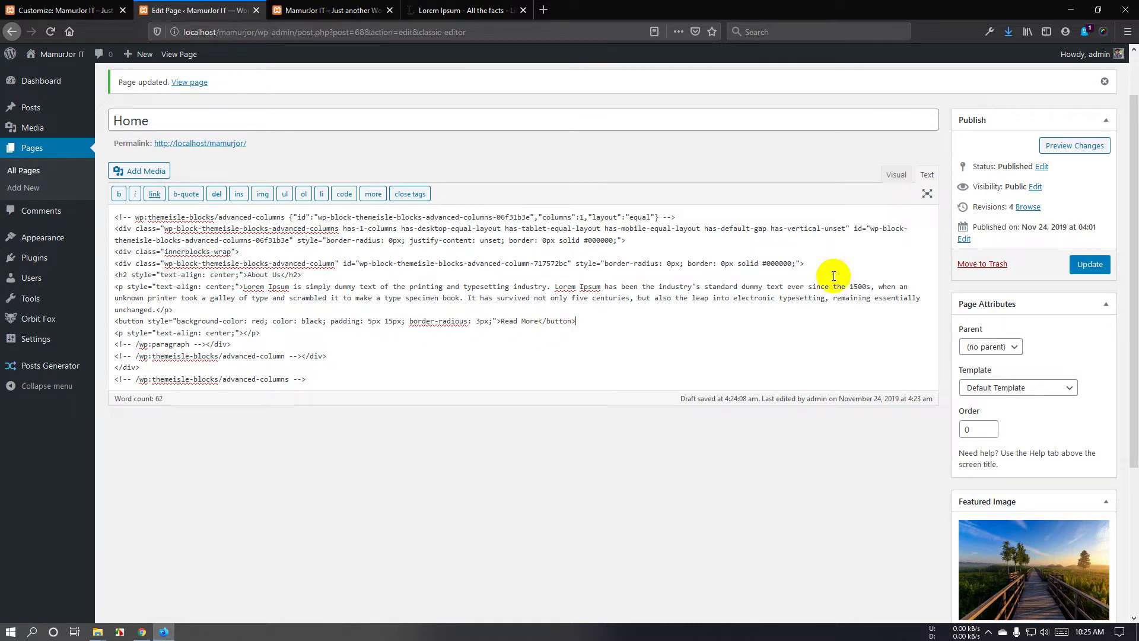
pyautogui.click(896, 174)
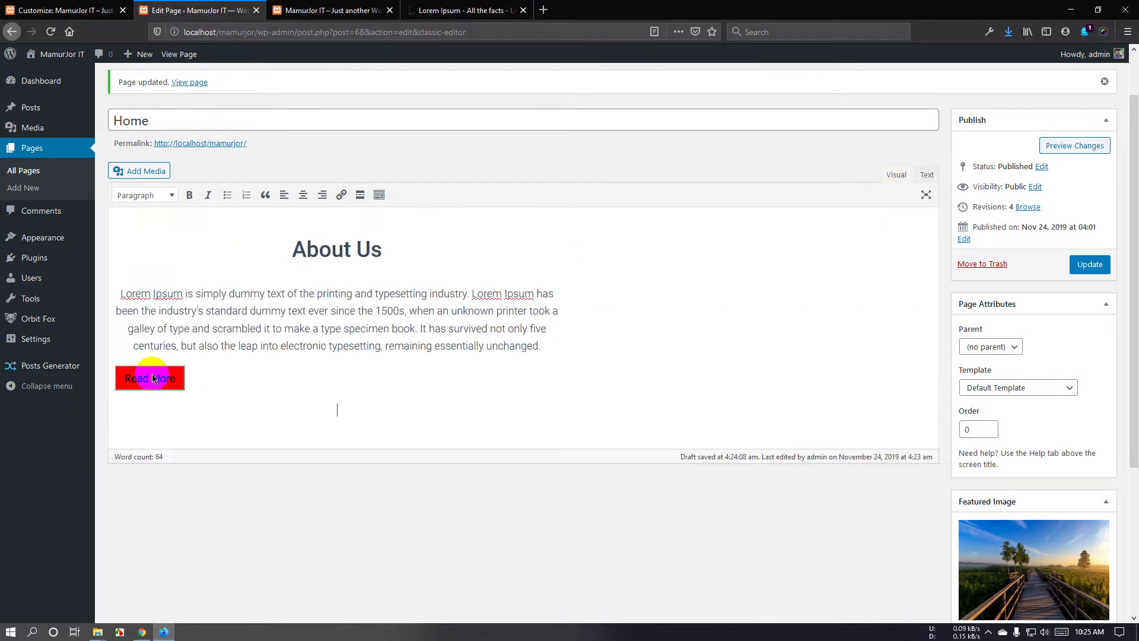
# Return to the HTML source and set the Read More button's text color to white.
pyautogui.click(925, 175)
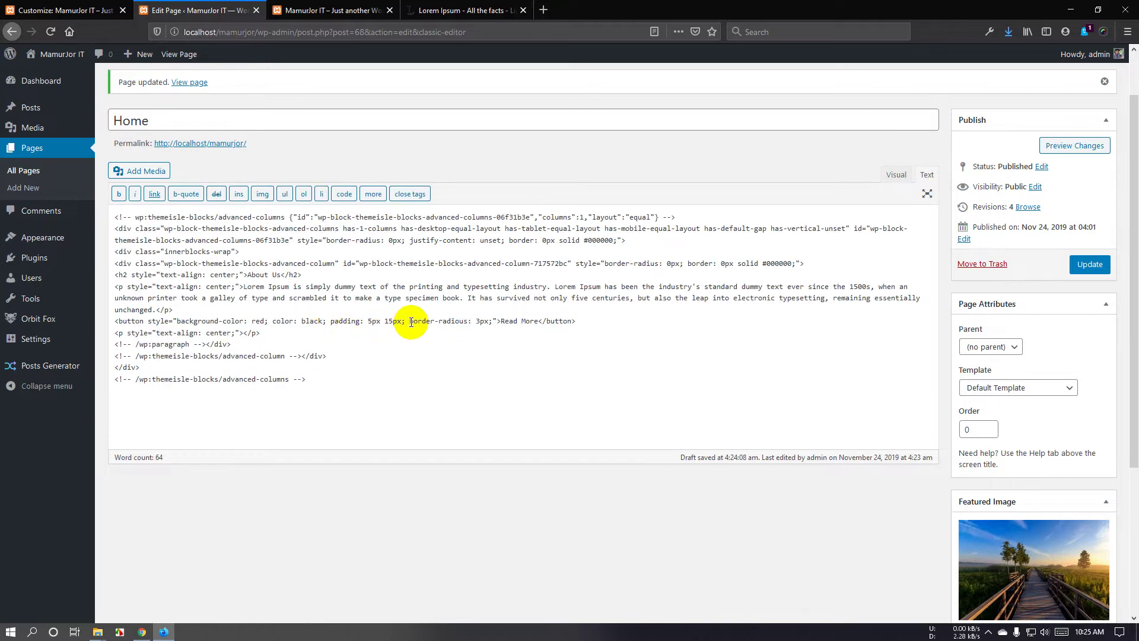
pyautogui.doubleClick(283, 321)
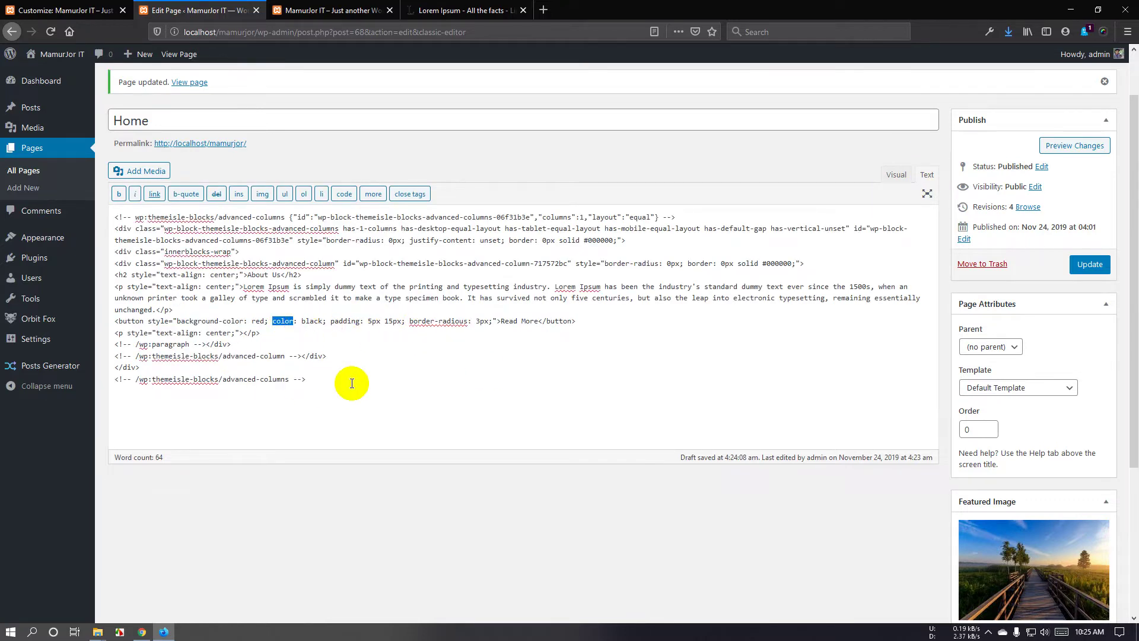
pyautogui.doubleClick(312, 321)
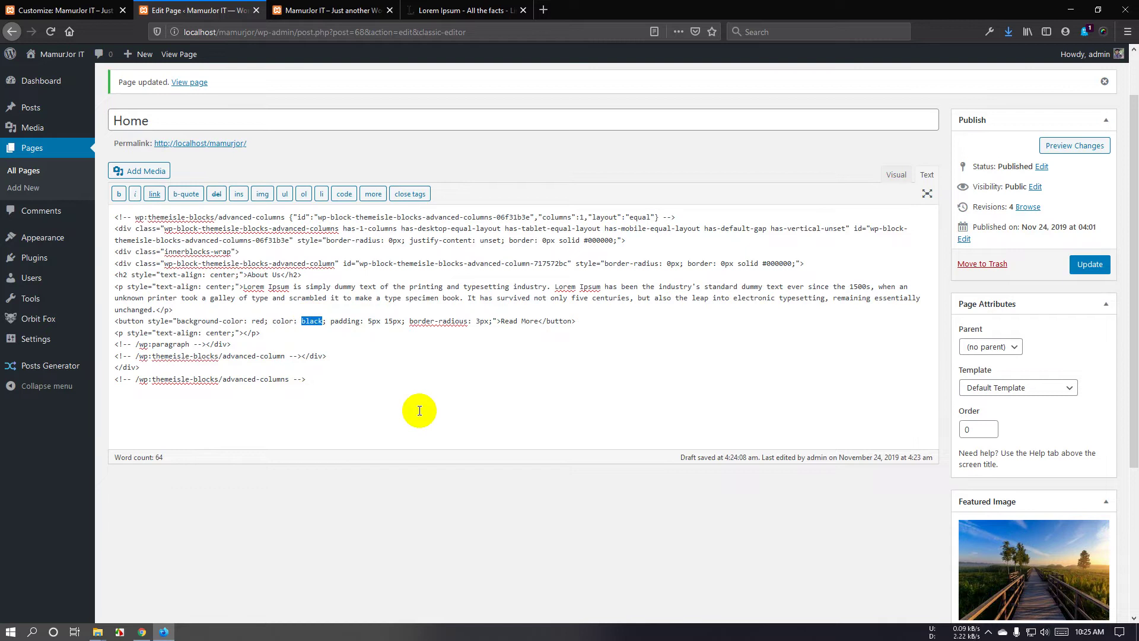
pyautogui.write('white')
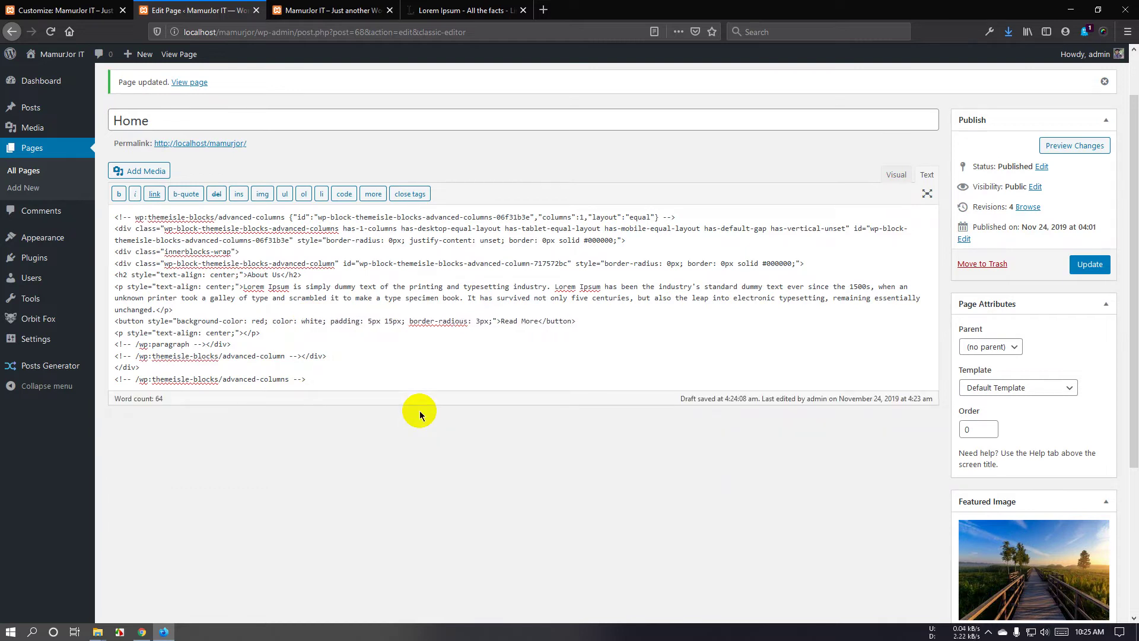
# Correct "border-radious" to "border-radius" in the button's inline style and add "border: none;" after it.
pyautogui.click(456, 326)
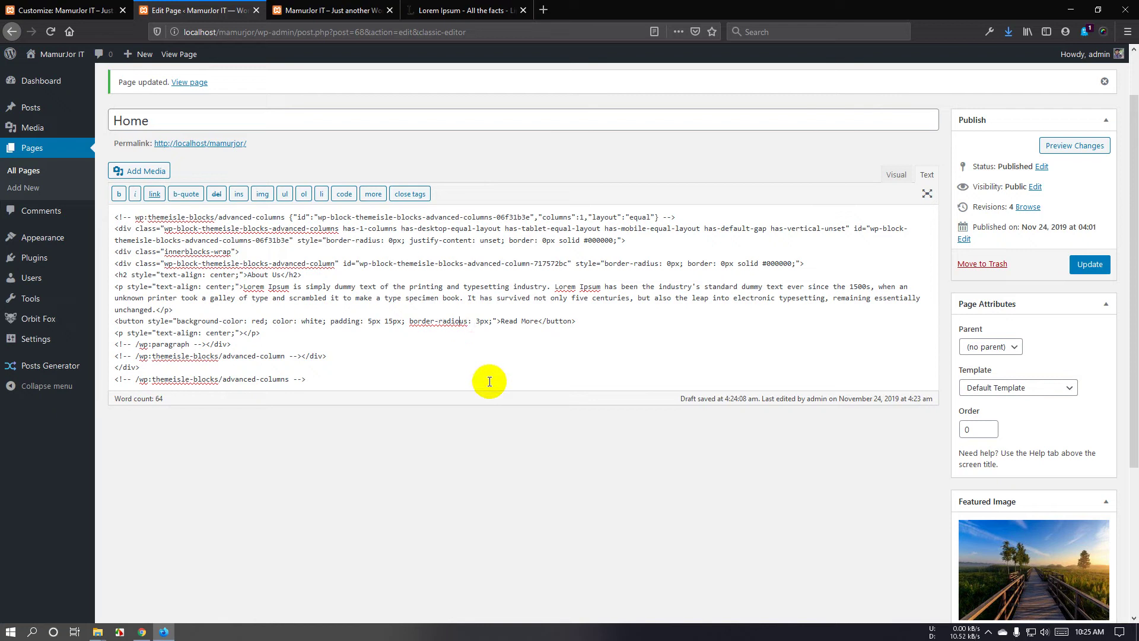
pyautogui.press('Delete')
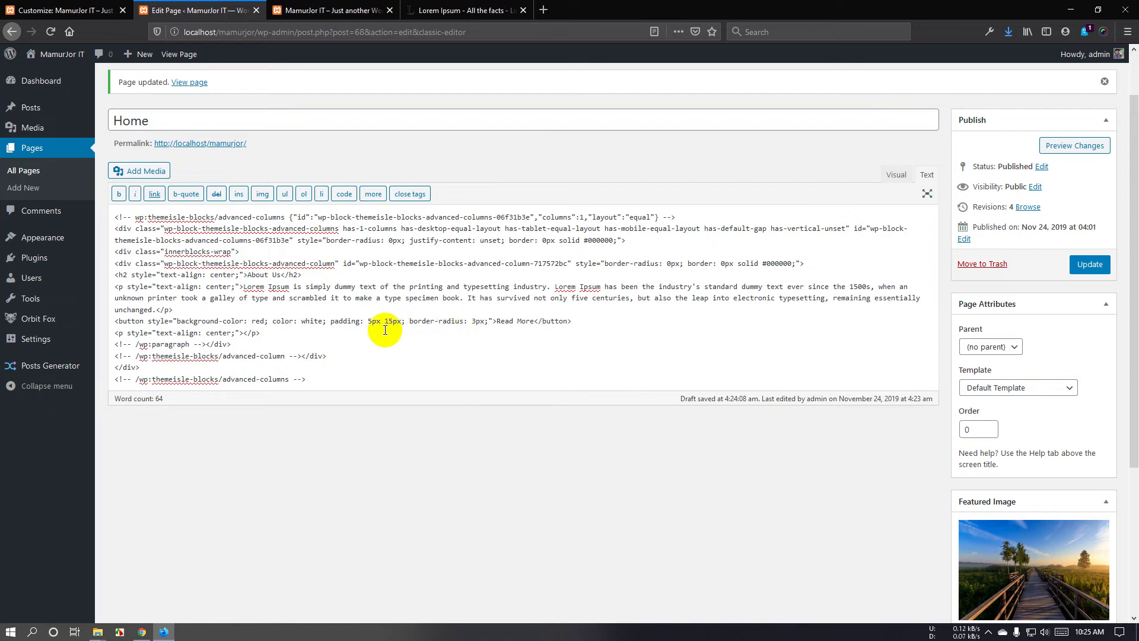
pyautogui.click(489, 321)
pyautogui.write('border')
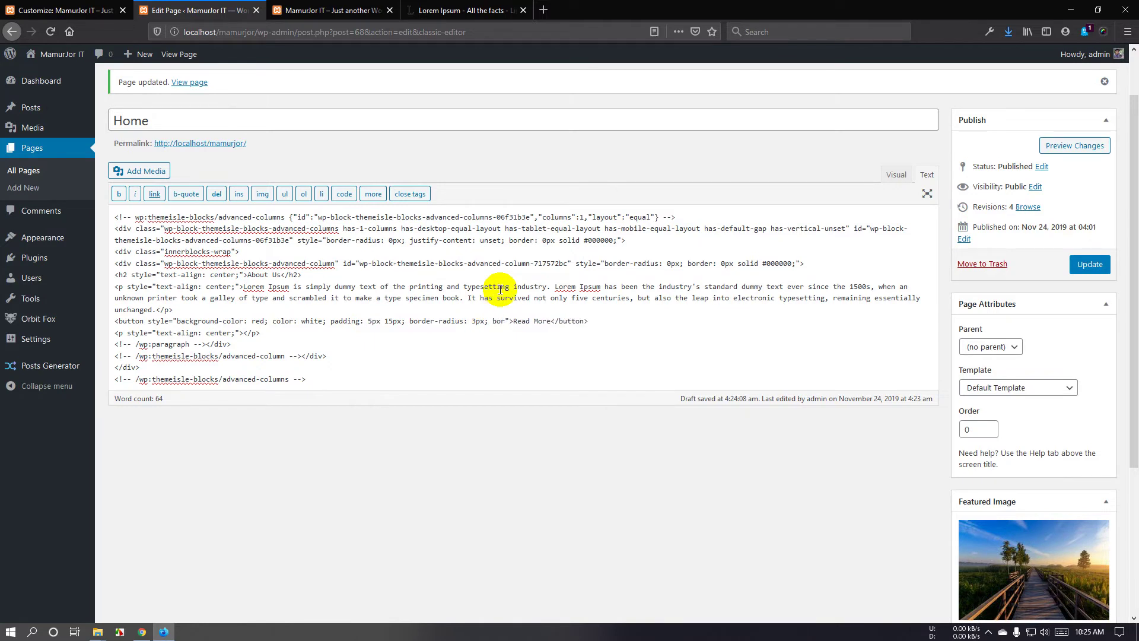
pyautogui.write(': none;')
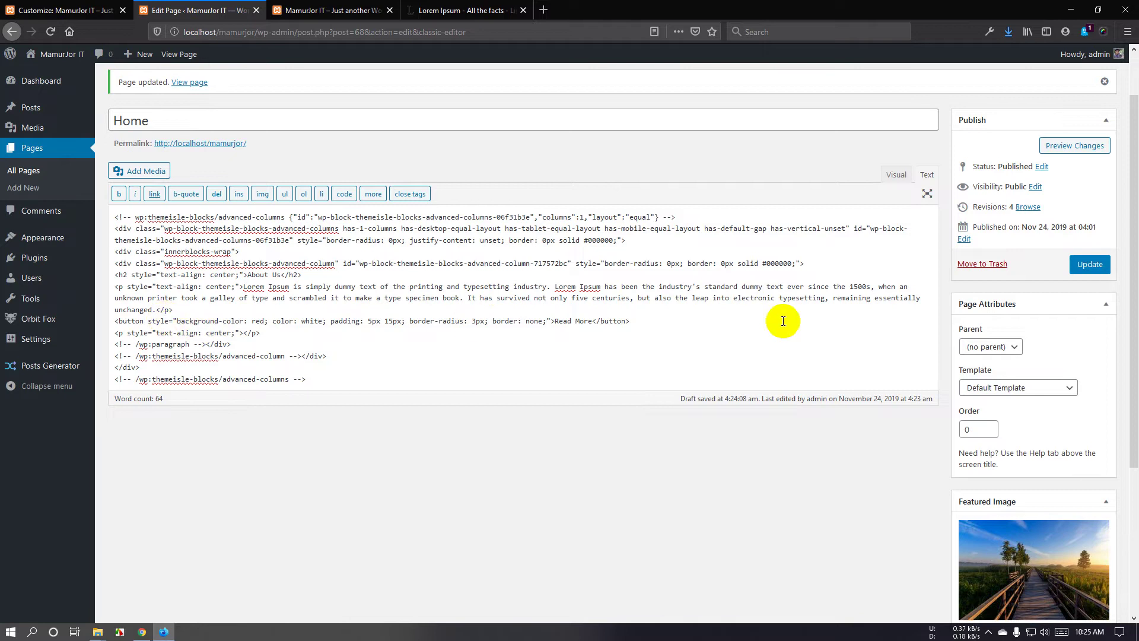
# Return to the visual view, centre-align the Read More button, and update the Home page.
pyautogui.click(897, 175)
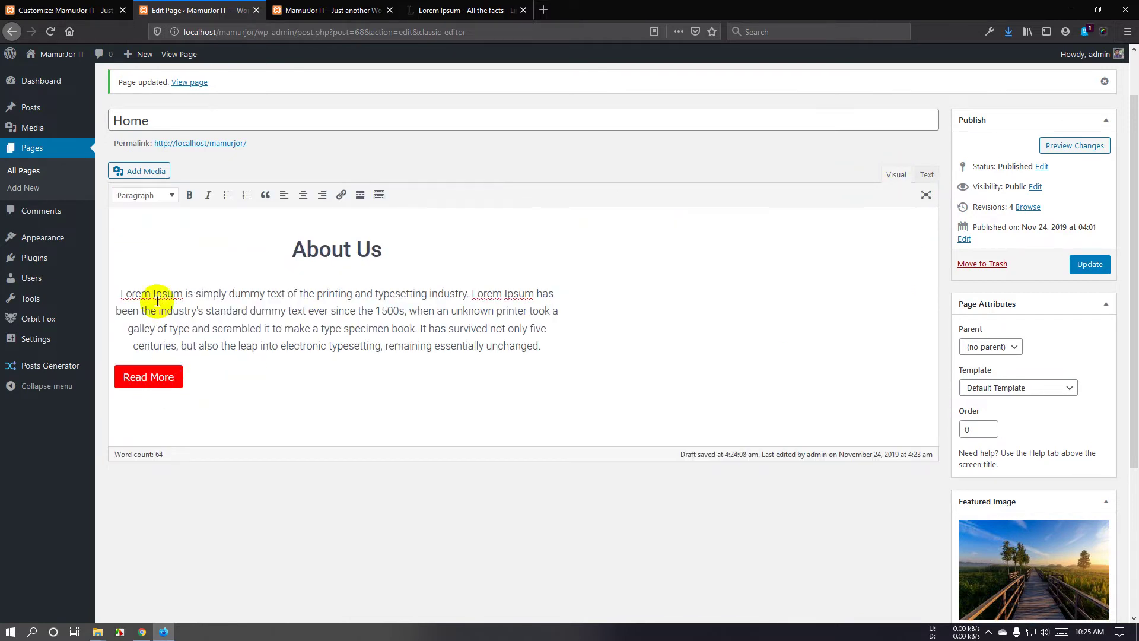
pyautogui.click(306, 198)
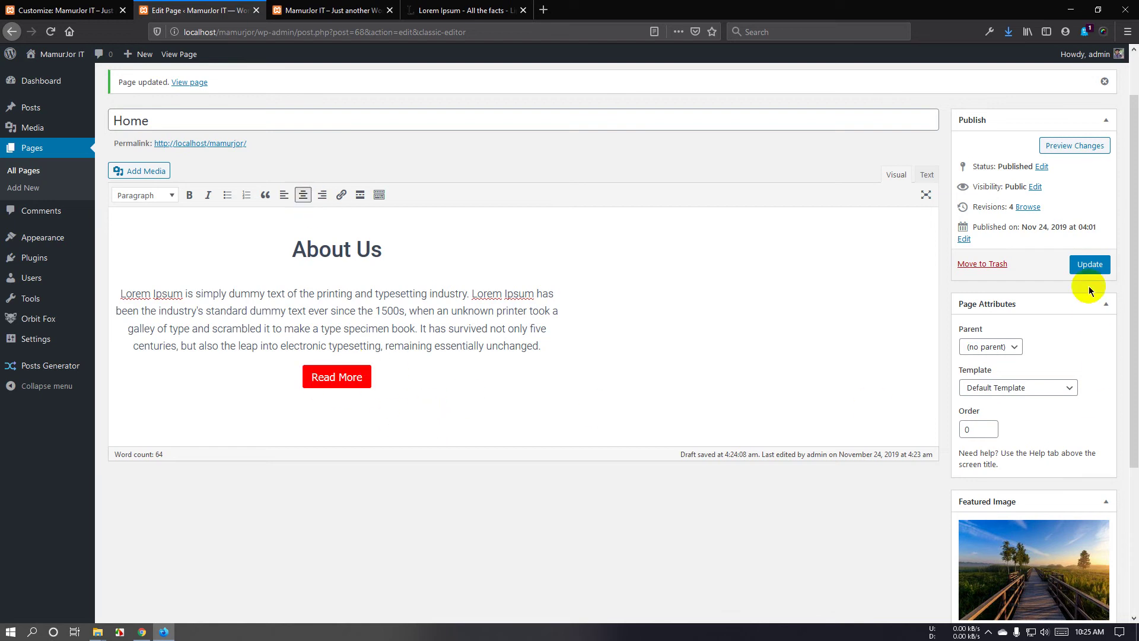
pyautogui.click(1089, 266)
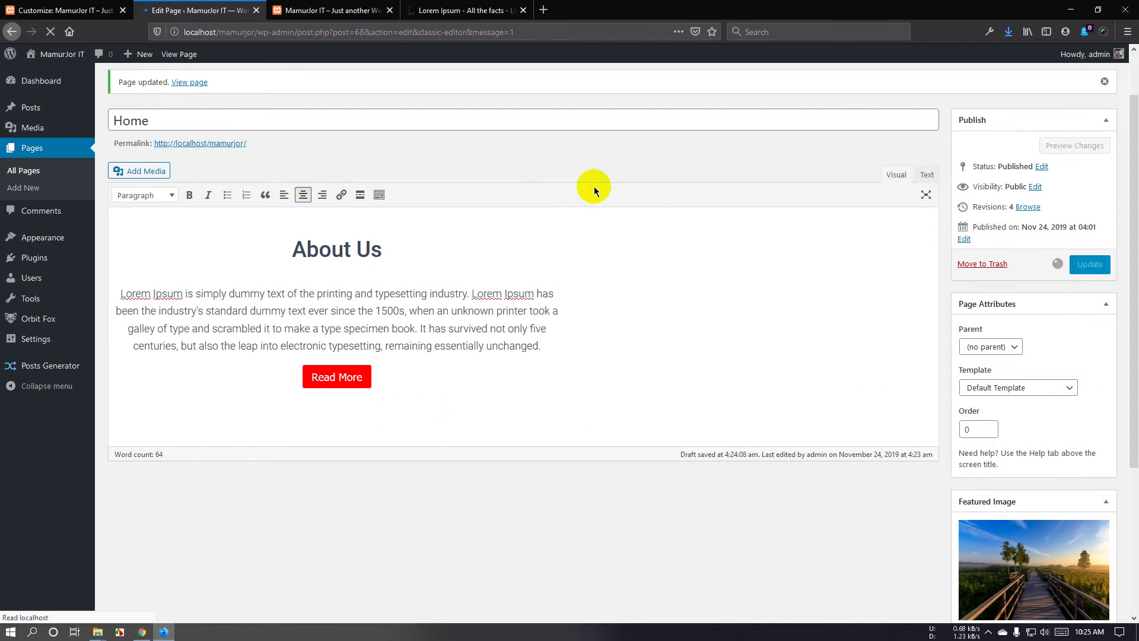
# Reload the site's front page and check the About Us heading and Read More button.
pyautogui.click(333, 10)
pyautogui.click(58, 50)
pyautogui.click(50, 31)
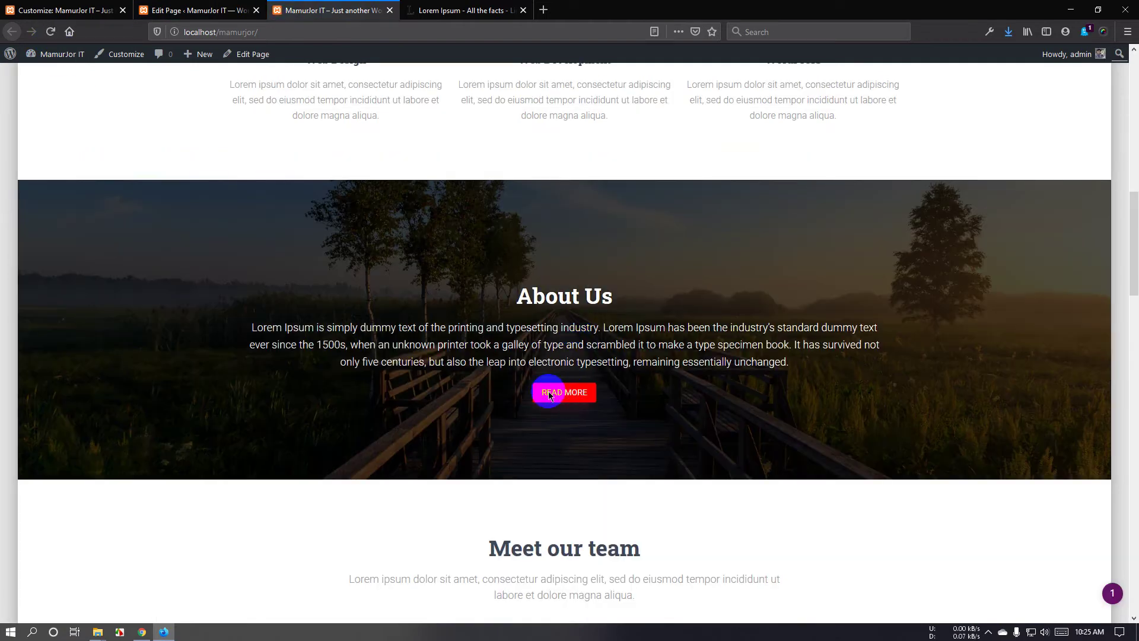
pyautogui.scroll(-1, 562, 386)
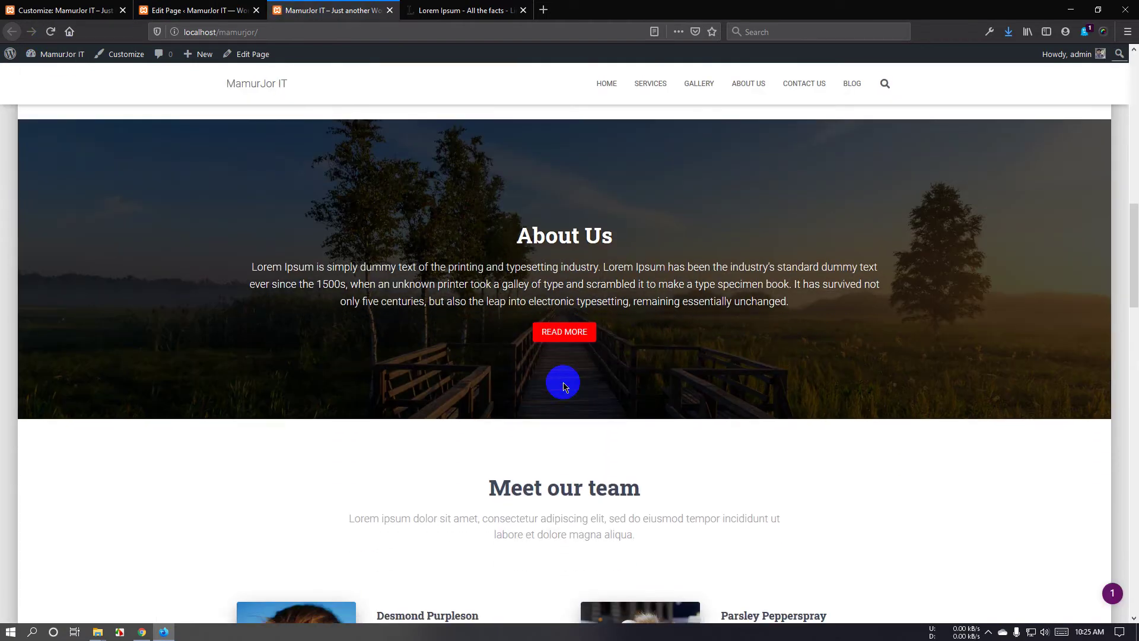
# Back in the Home page editor, change the "About Us" title to Heading 1 and update the page.
pyautogui.click(189, 10)
pyautogui.moveTo(415, 317); pyautogui.dragTo(267, 317)
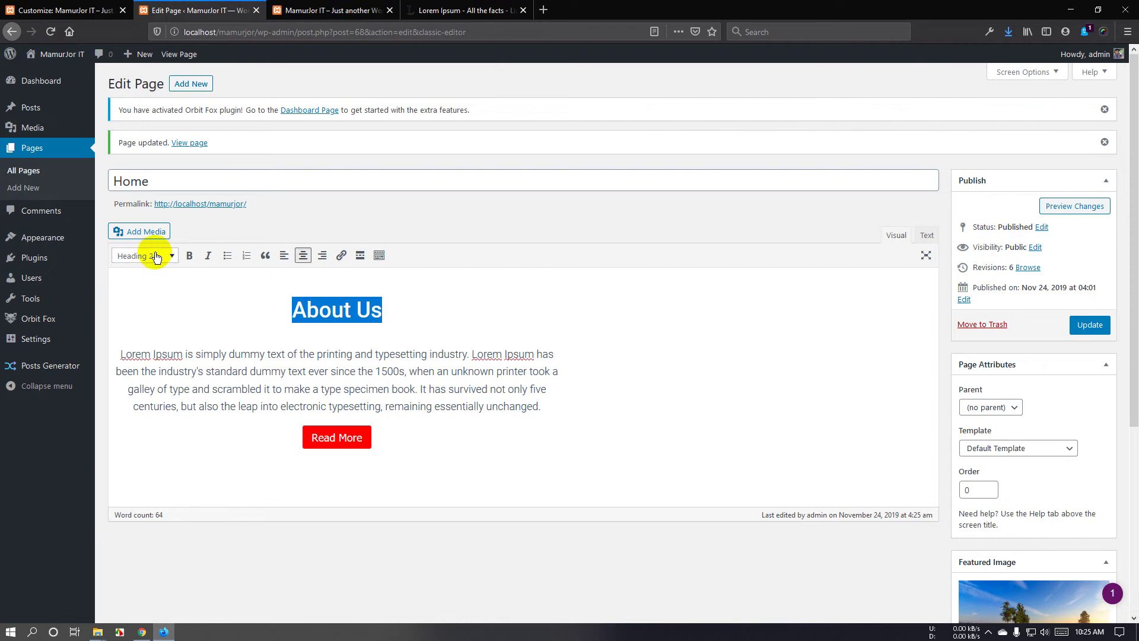
pyautogui.click(152, 255)
pyautogui.click(168, 299)
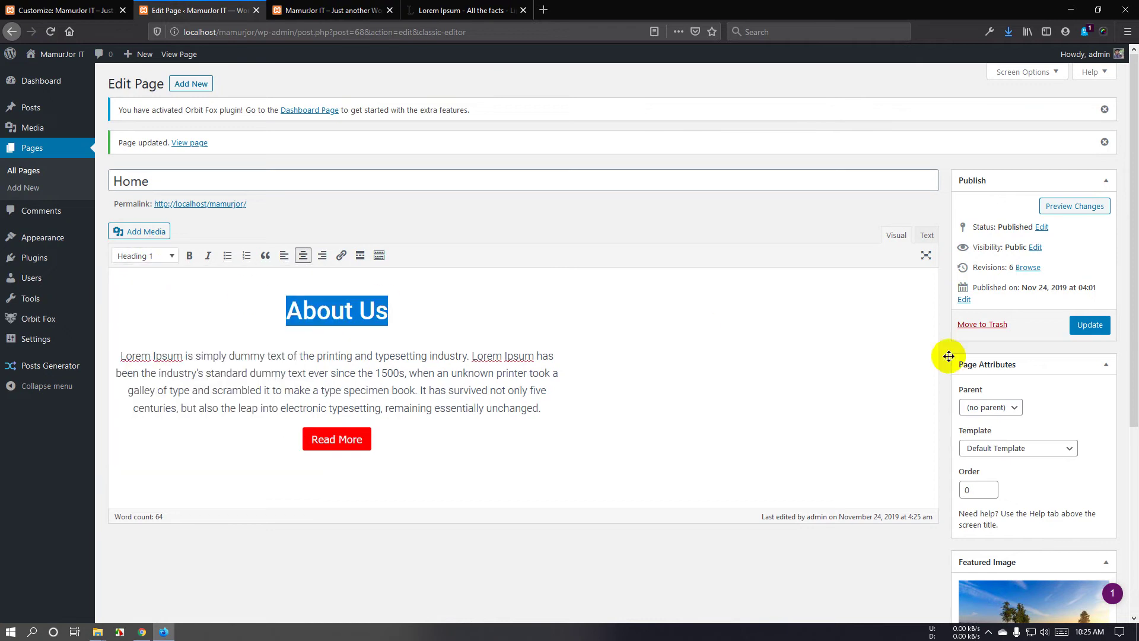
pyautogui.click(1089, 325)
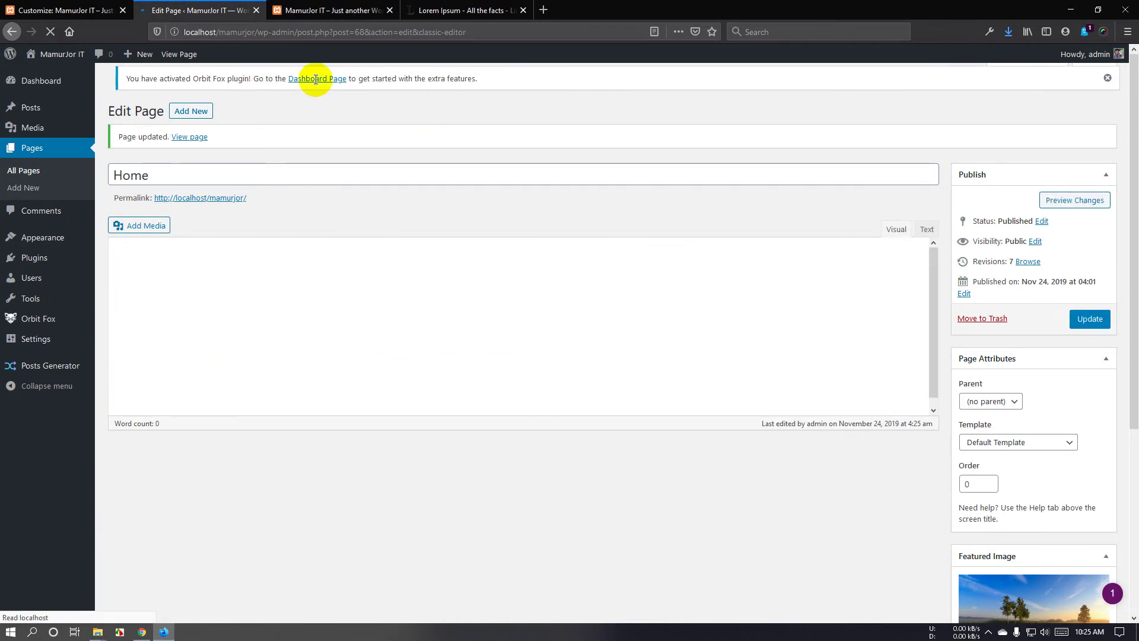
# Reload the front page again and check the size of the About Us title against the surrounding sections.
pyautogui.click(323, 10)
pyautogui.click(49, 31)
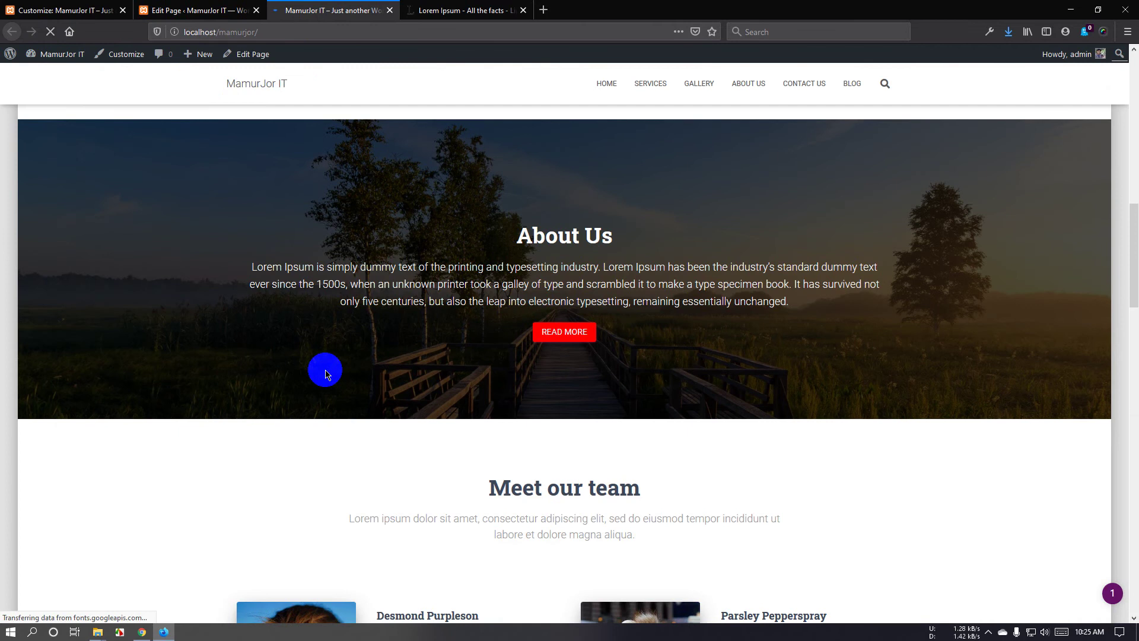
pyautogui.scroll(3, 331, 369)
pyautogui.scroll(-3, 423, 357)
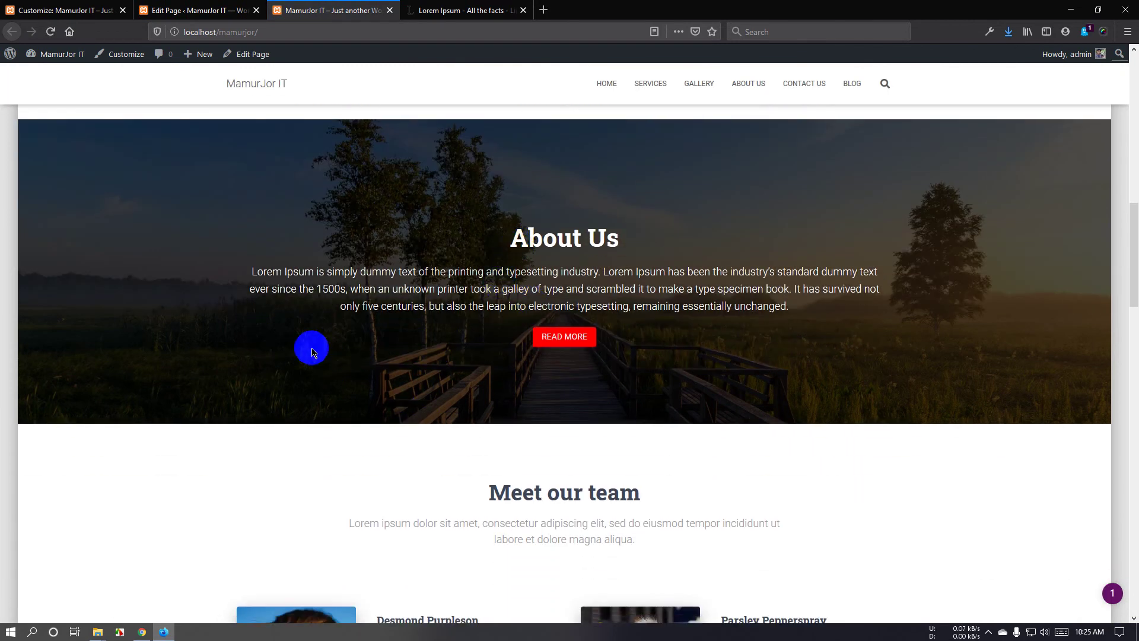
pyautogui.scroll(-1, 284, 417)
pyautogui.scroll(2, 283, 416)
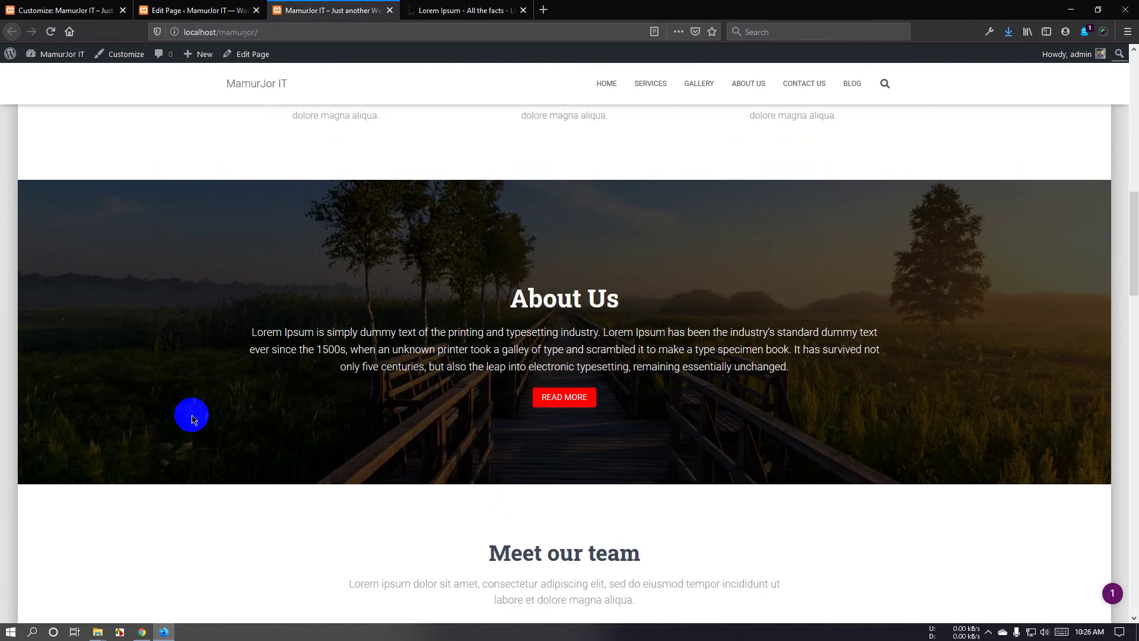